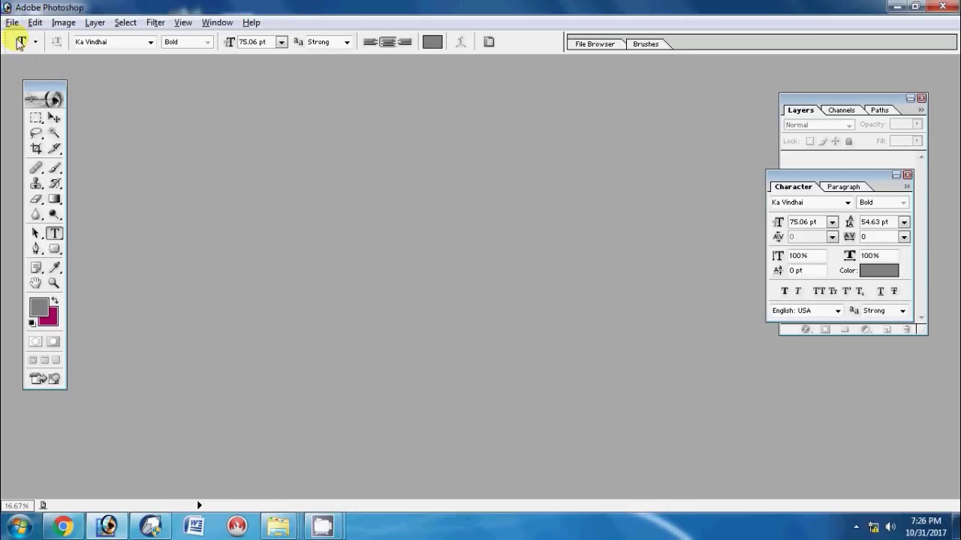
Step: Create a 12 × 8 inch CMYK Color document at 300 pixels/inch
left_click(11, 26)
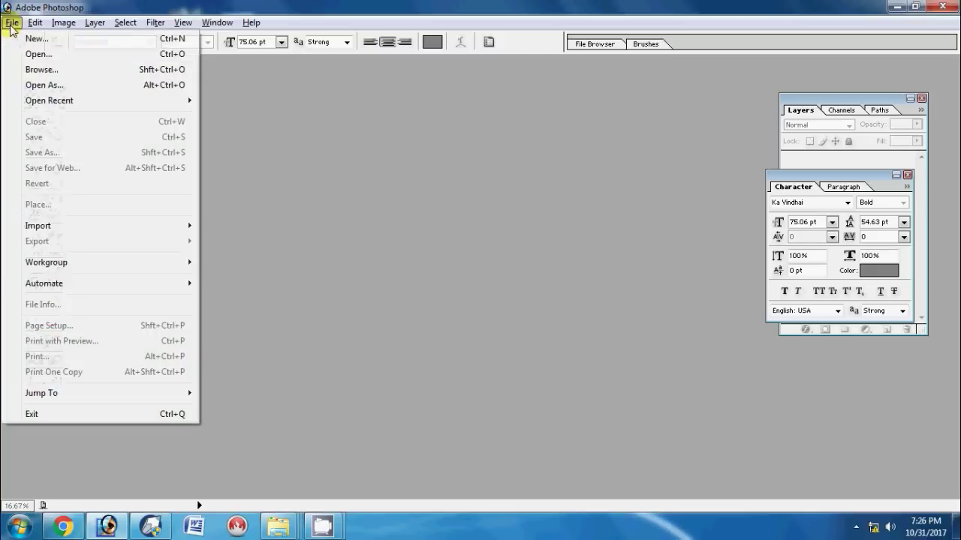
left_click(32, 35)
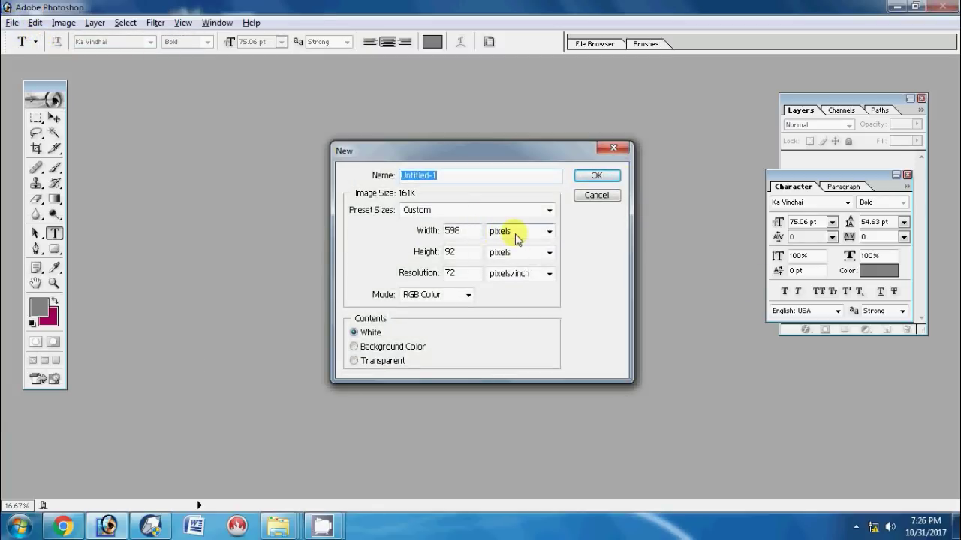
left_click(515, 234)
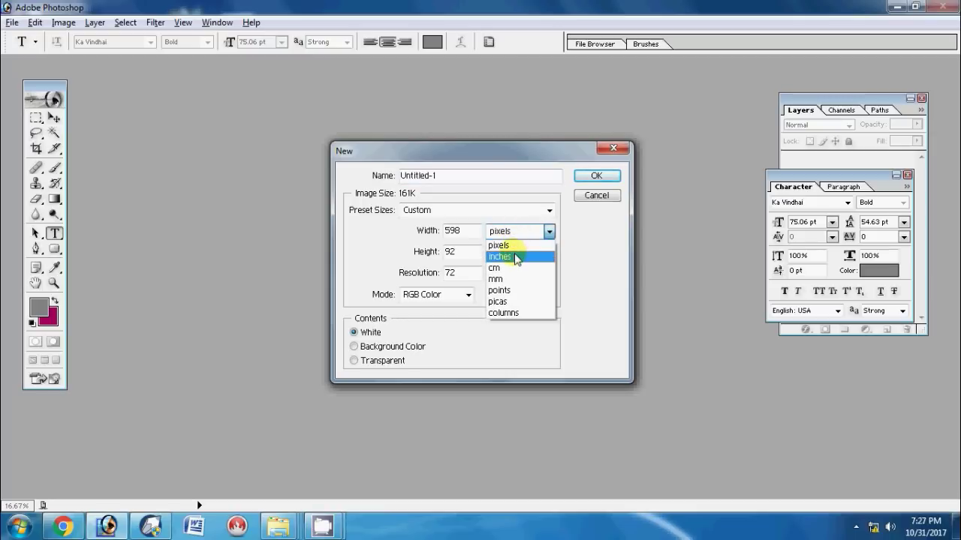
left_click(517, 255)
left_click(500, 277)
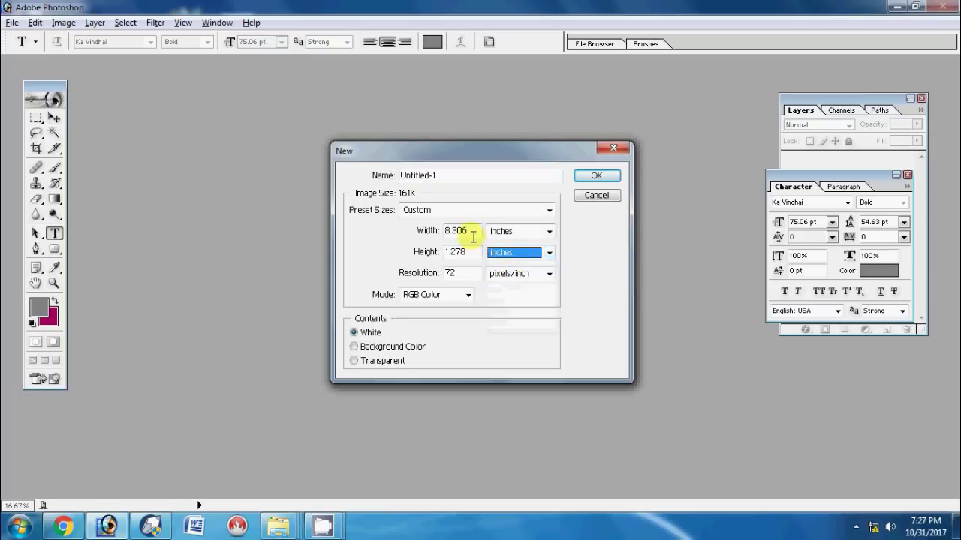
left_click(455, 230)
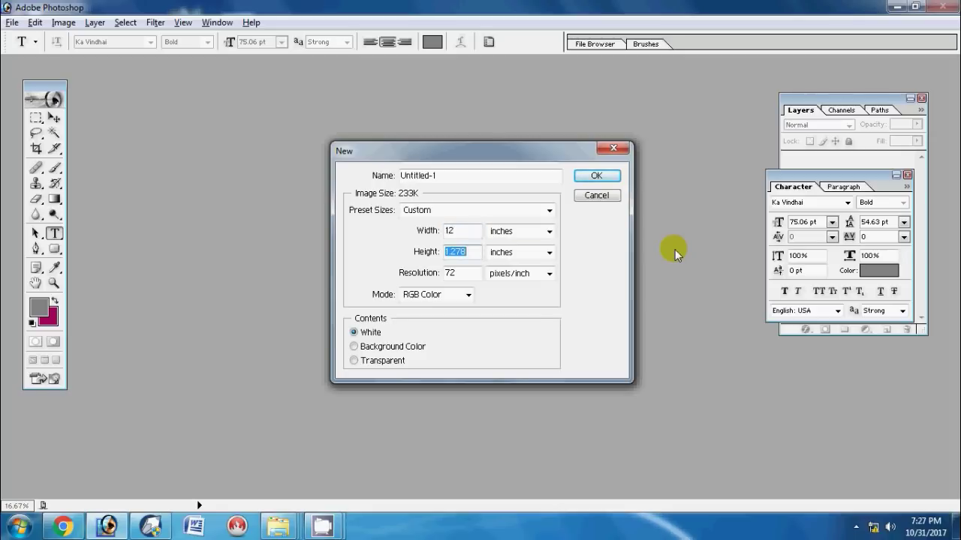
type("8")
key("Tab")
type("300")
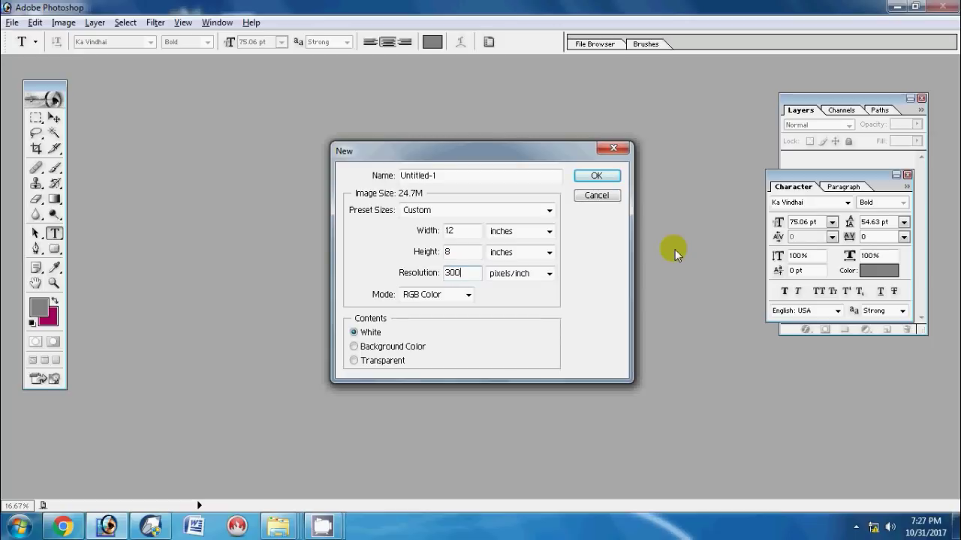
left_click(452, 295)
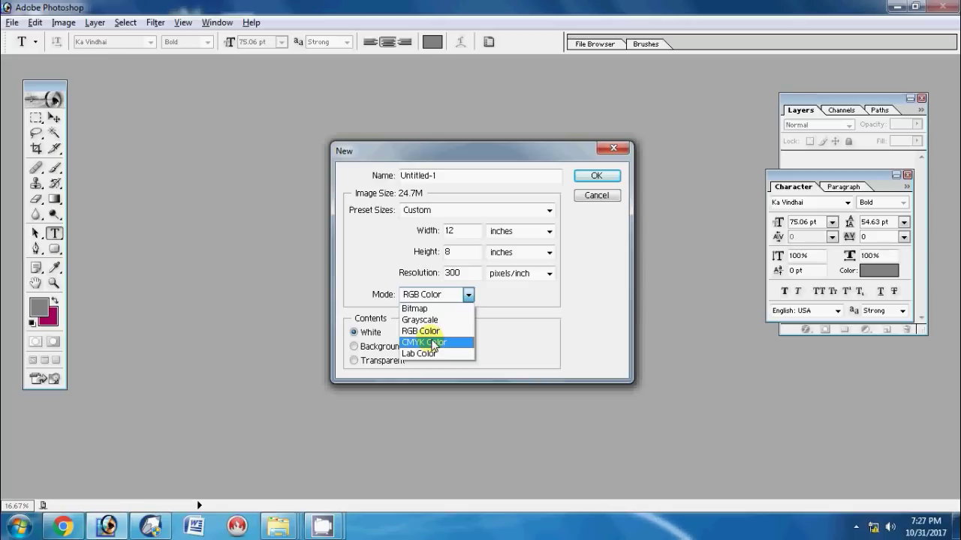
left_click(433, 344)
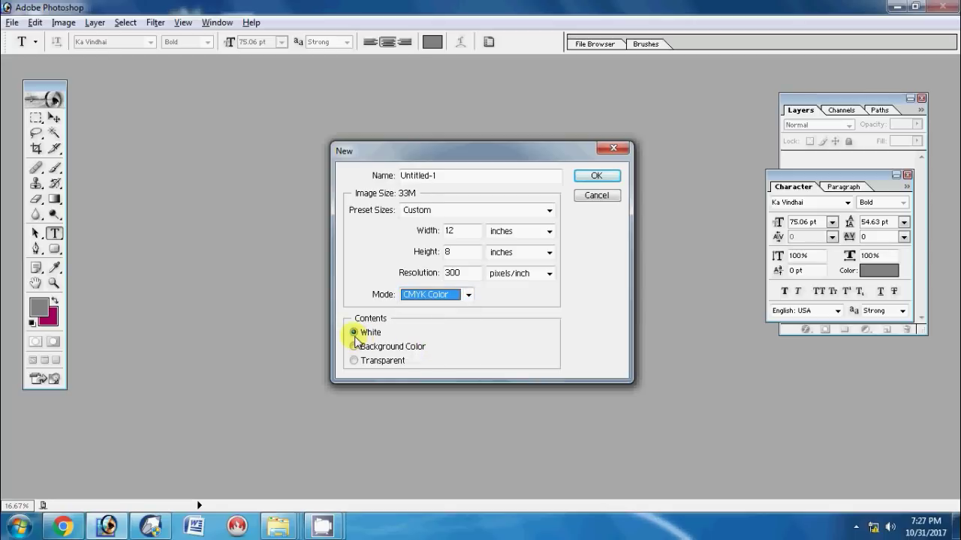
left_click(591, 181)
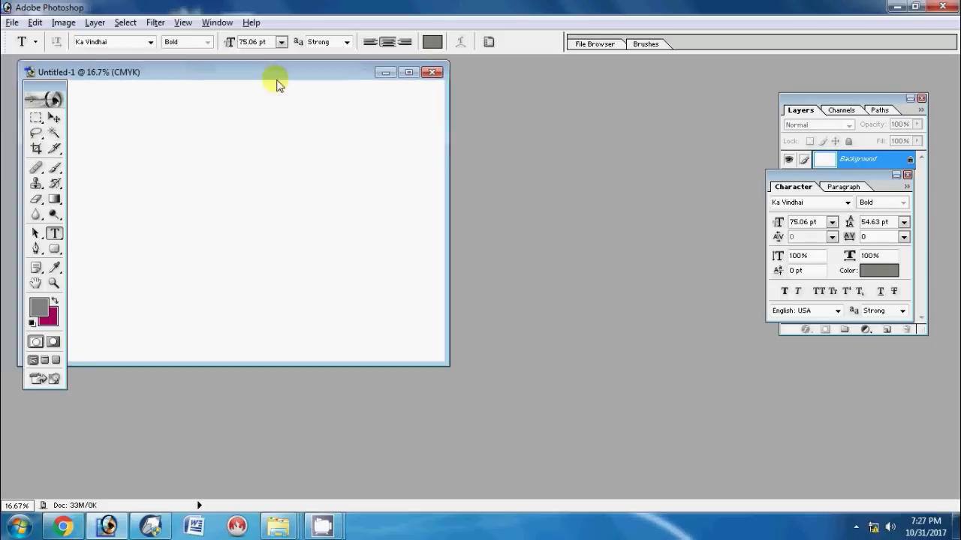
Step: Open 01.psd and copy its statue layer, Layer 1 copy, into Untitled-1
left_click_drag(203, 68, 394, 111)
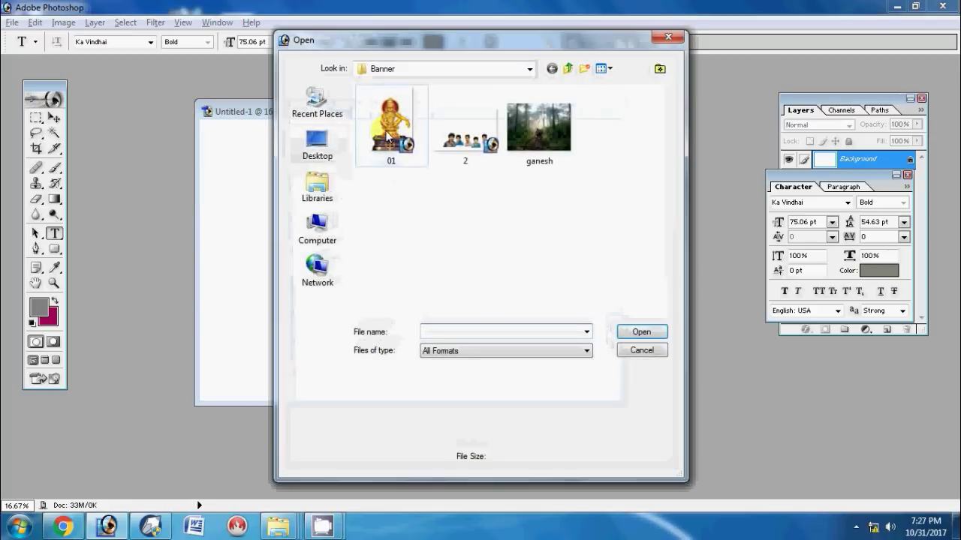
double_click(415, 151)
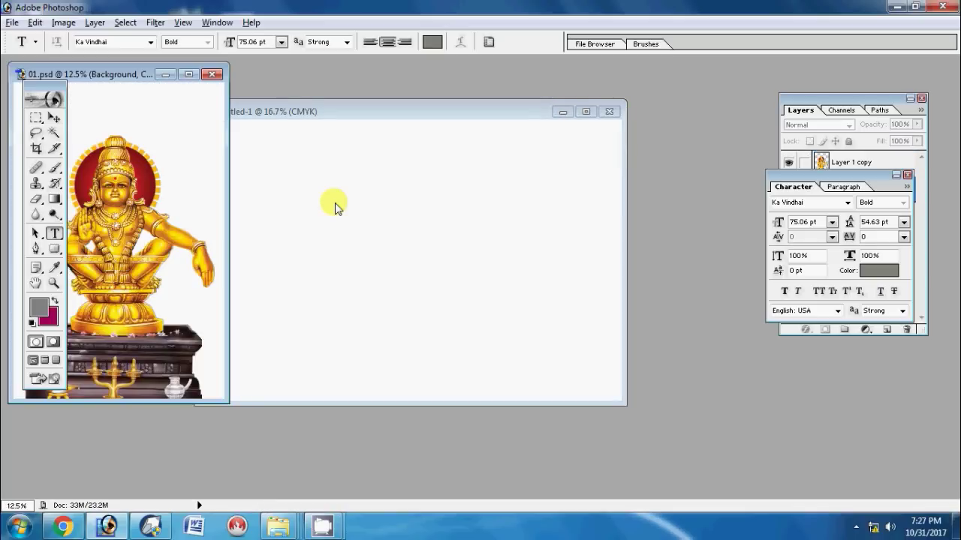
left_click_drag(116, 75, 179, 122)
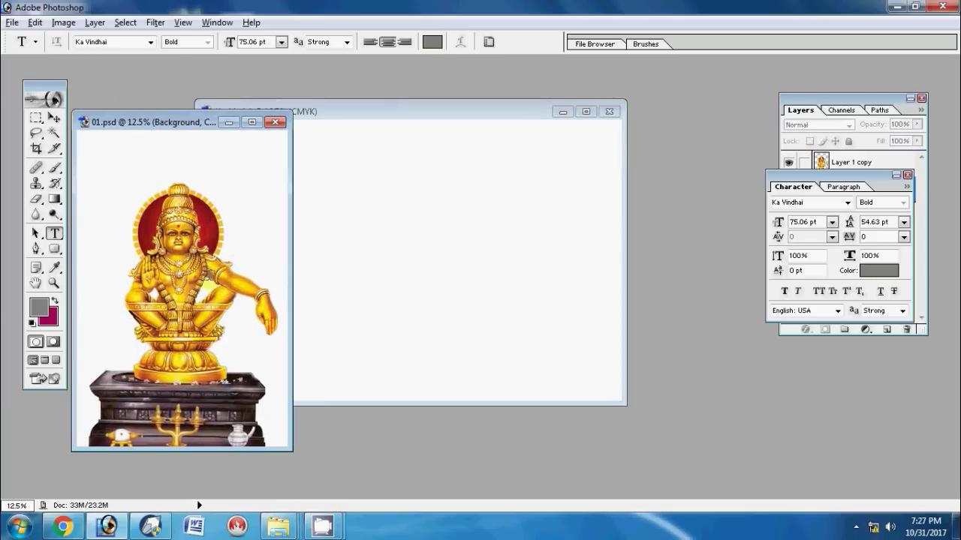
key("v")
right_click(181, 264)
left_click(190, 278)
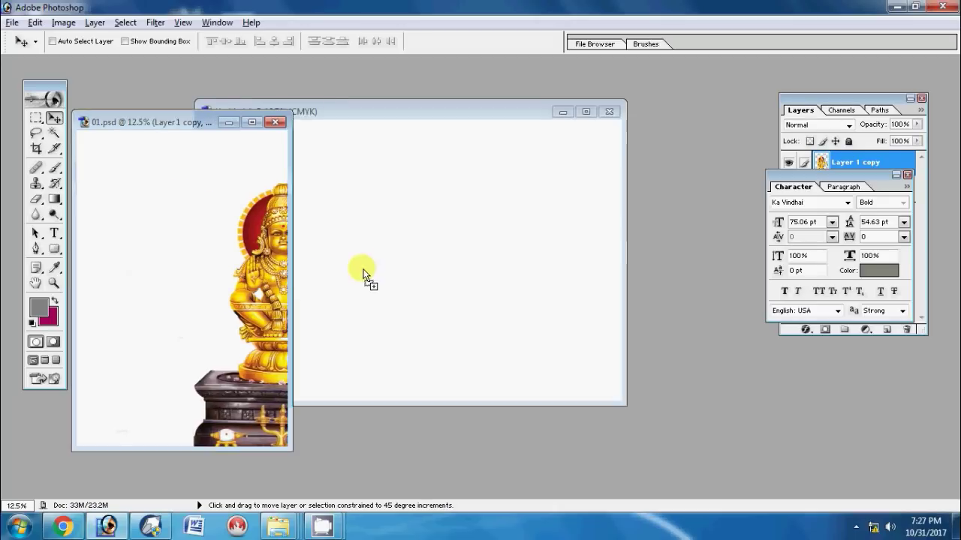
left_click_drag(190, 282, 360, 273)
Step: Scale the statue to 73.6% and position it toward the left of the banner
key("f")
key("f")
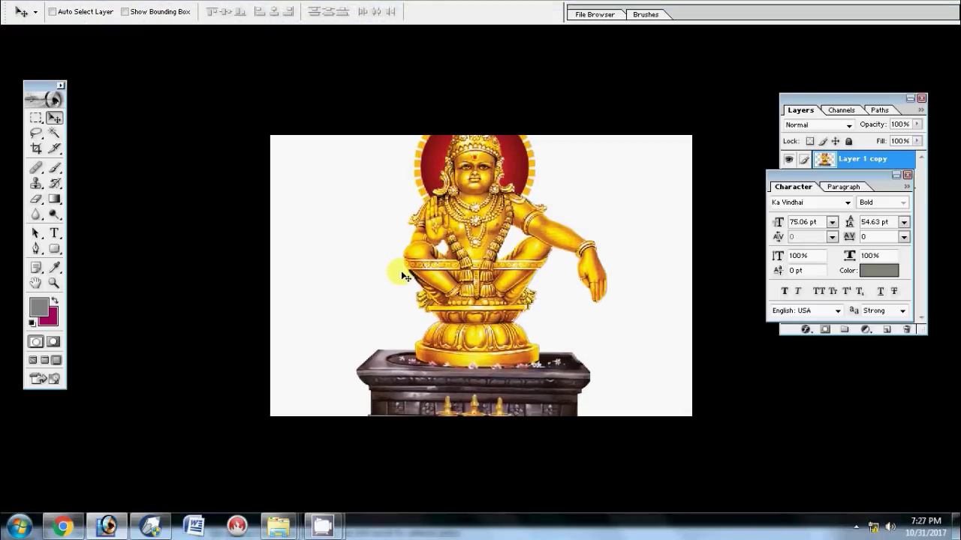
key("ctrl+t")
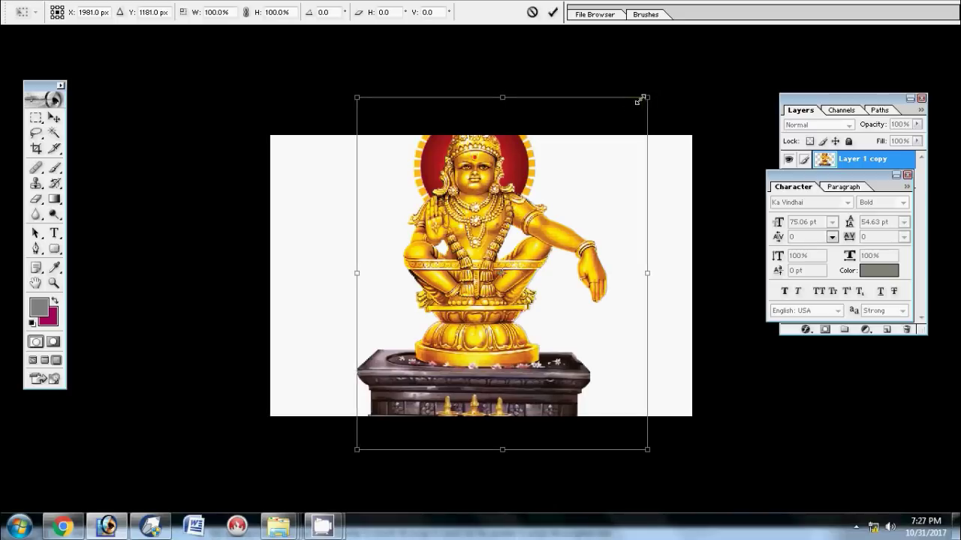
left_click_drag(645, 98, 588, 128)
left_click_drag(508, 218, 442, 264)
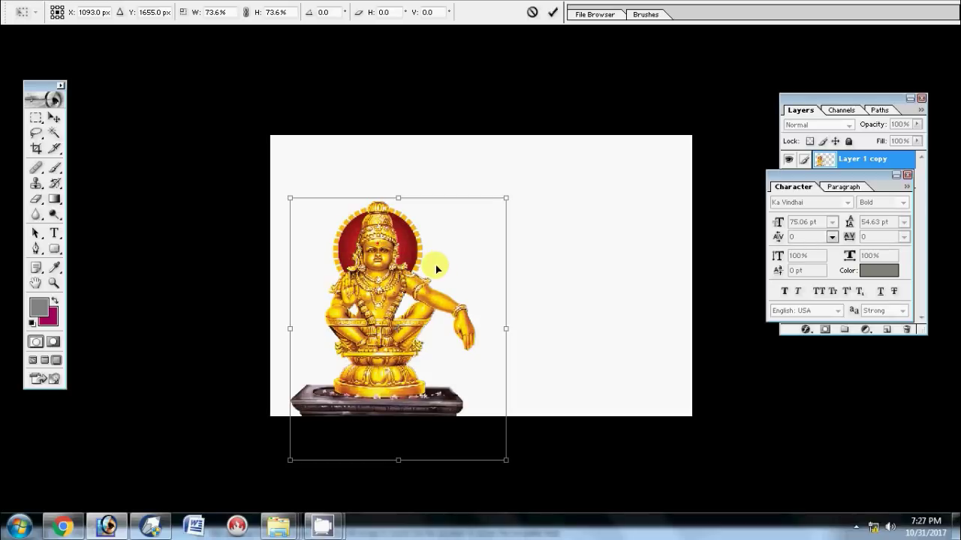
key("Return")
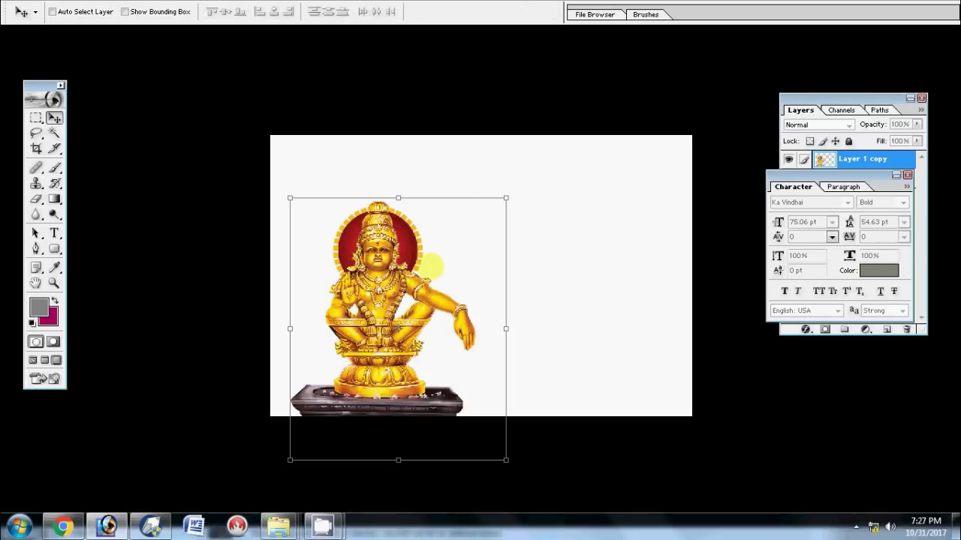
left_click(907, 174)
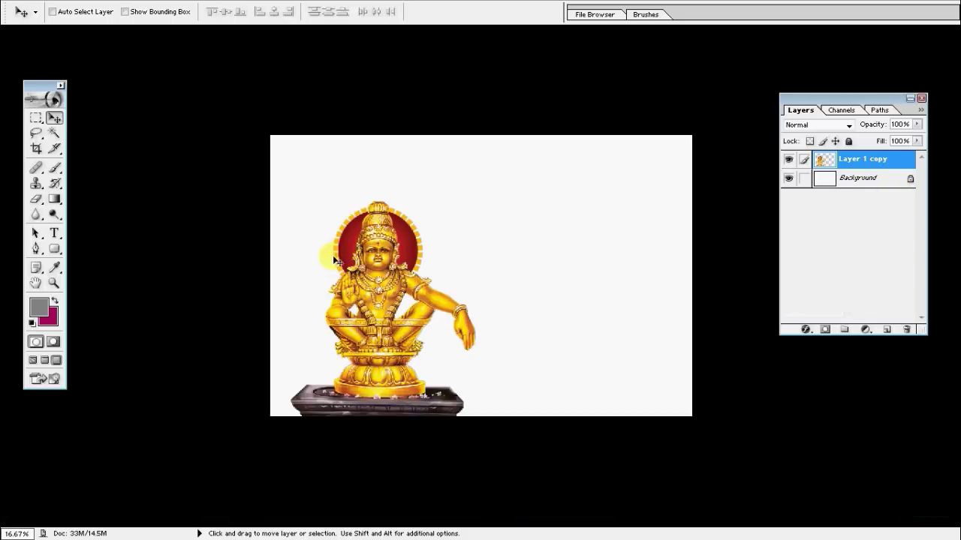
Step: Bring the ganesh.jpg forest photo in as Layer 1, below the statue layer
key("ctrl+o")
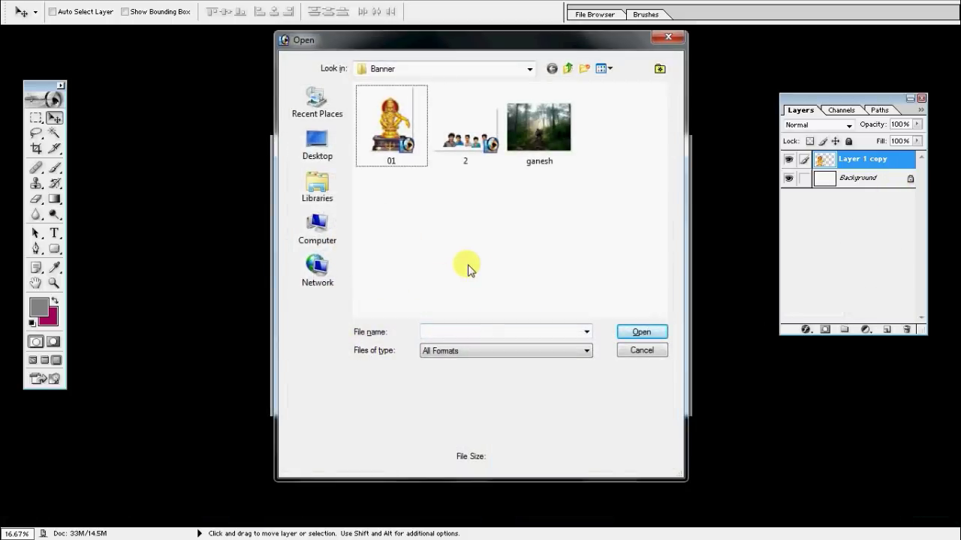
left_click(544, 141)
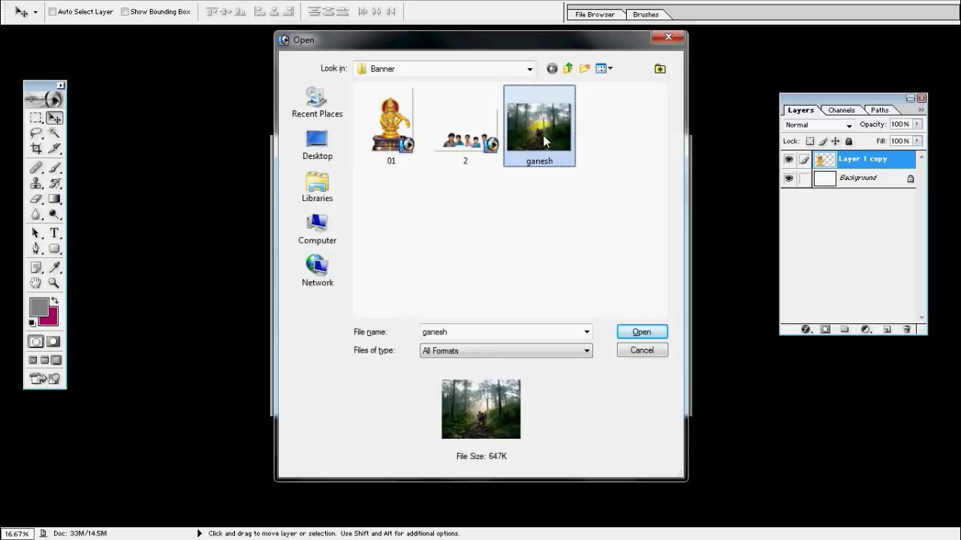
double_click(525, 132)
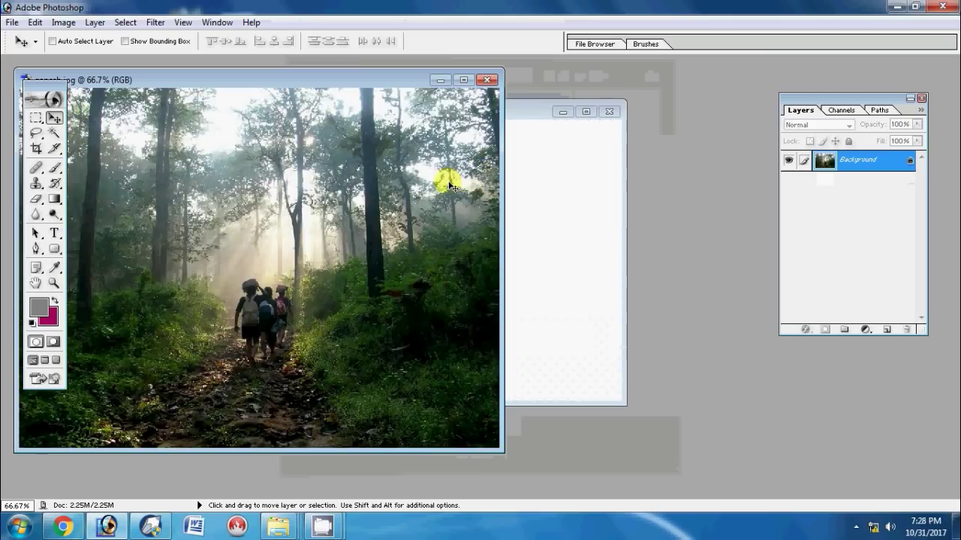
left_click_drag(292, 73, 628, 99)
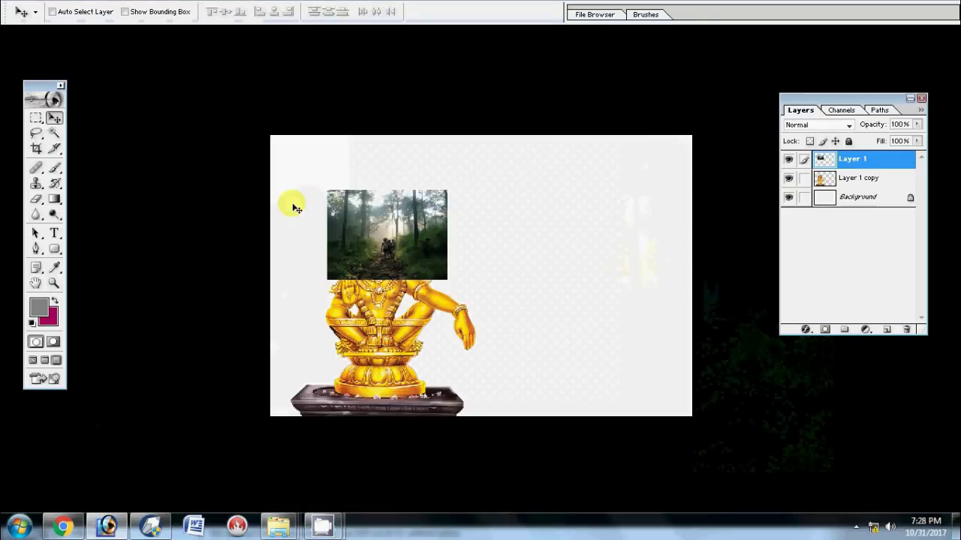
left_click(856, 165)
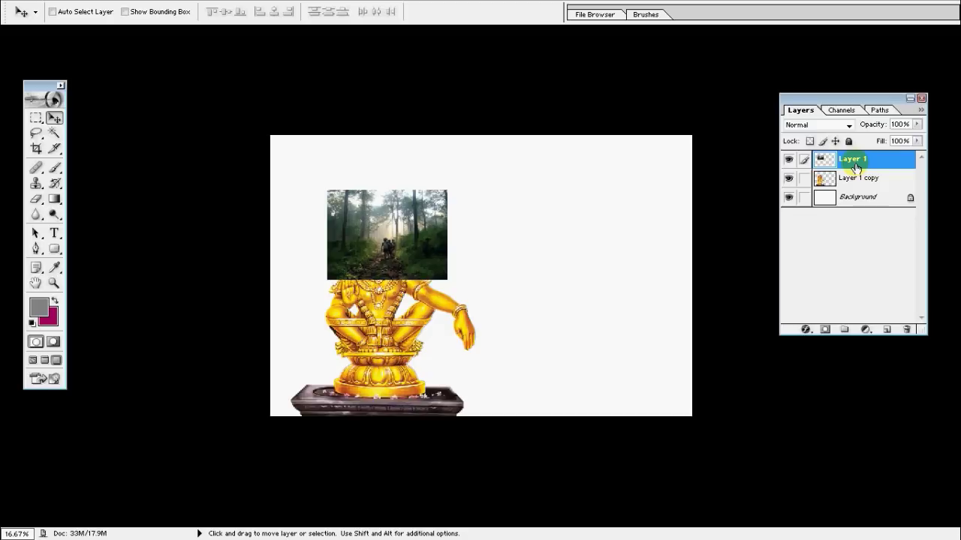
left_click_drag(855, 165, 850, 197)
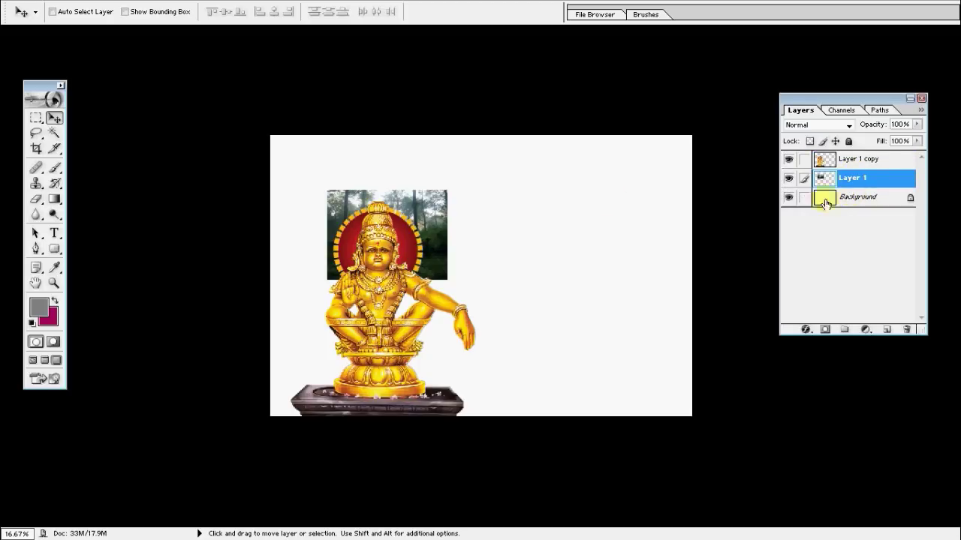
Step: Enlarge the forest layer to 315.4% and shift it right behind the statue
key("ctrl+t")
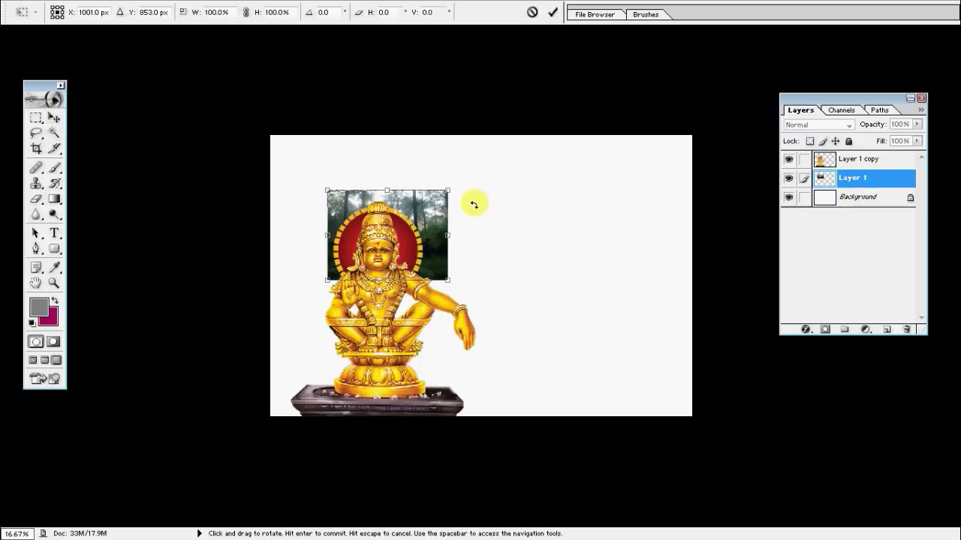
left_click_drag(445, 190, 562, 169)
mouse_move(451, 219)
left_mouse_down()
mouse_move(617, 228)
mouse_move(609, 229)
left_mouse_up()
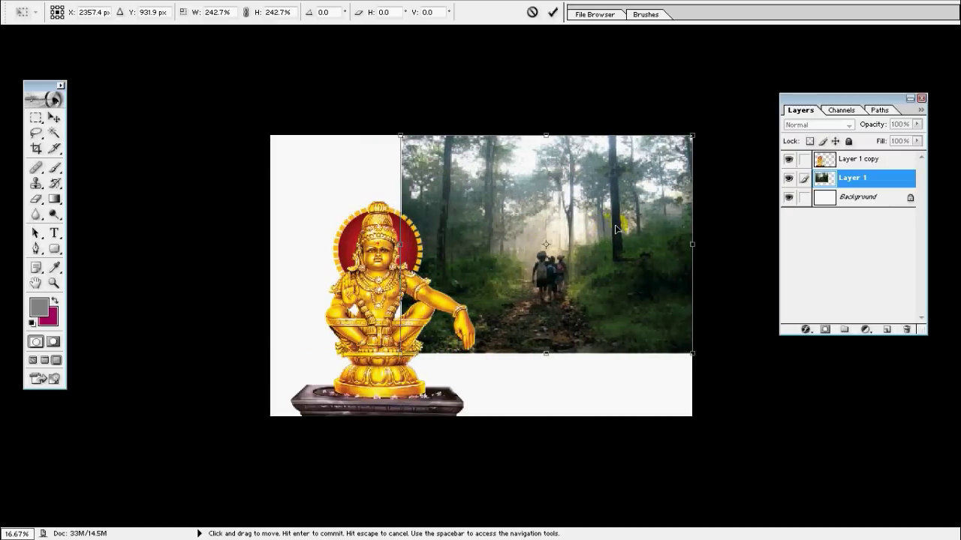
left_click_drag(399, 353, 305, 411)
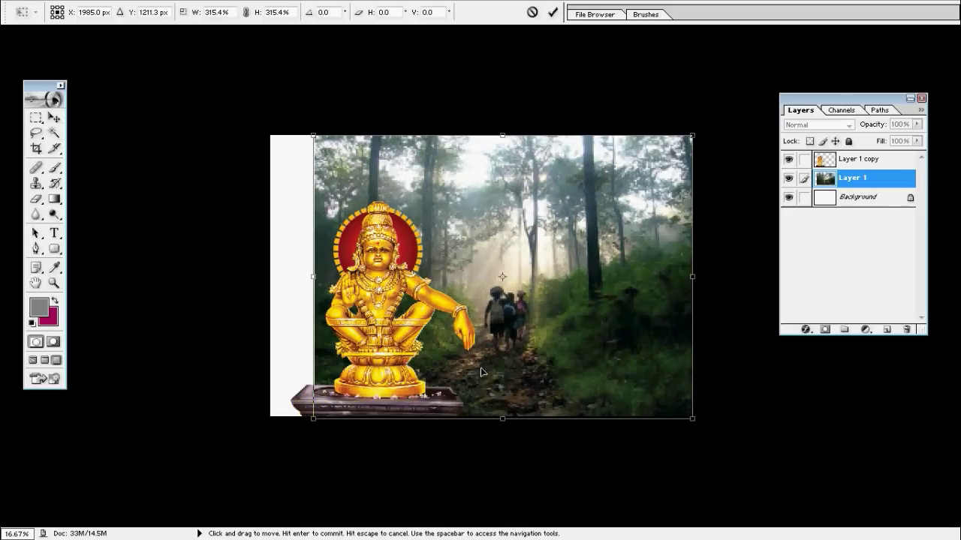
left_click_drag(564, 384, 624, 391)
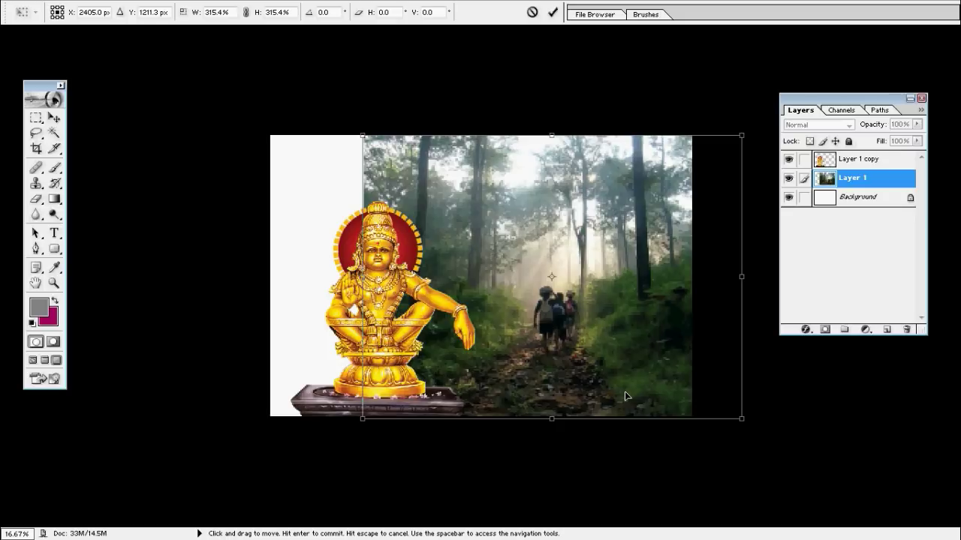
key("Return")
key("ctrl+0")
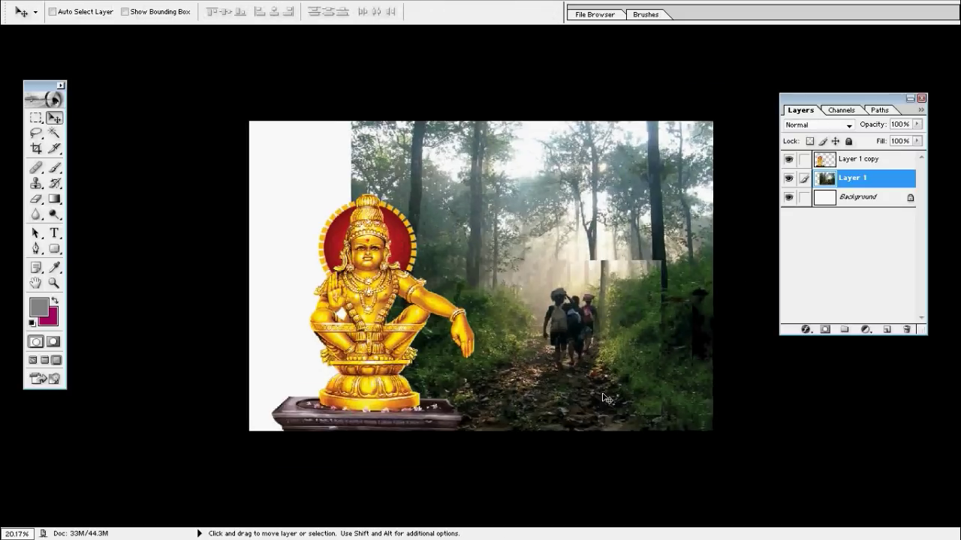
Step: Copy a rectangle of the forest's left side onto a new layer
key("m")
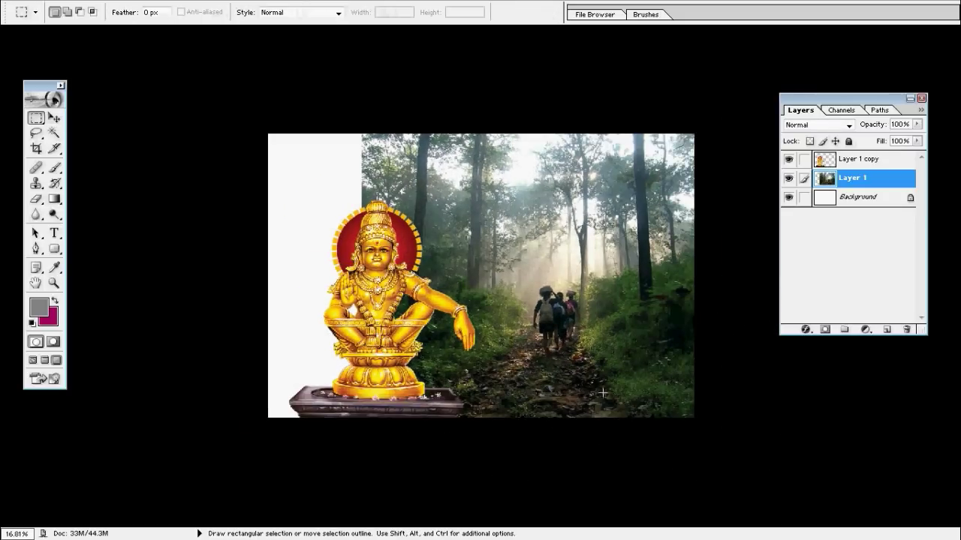
left_click_drag(288, 134, 490, 418)
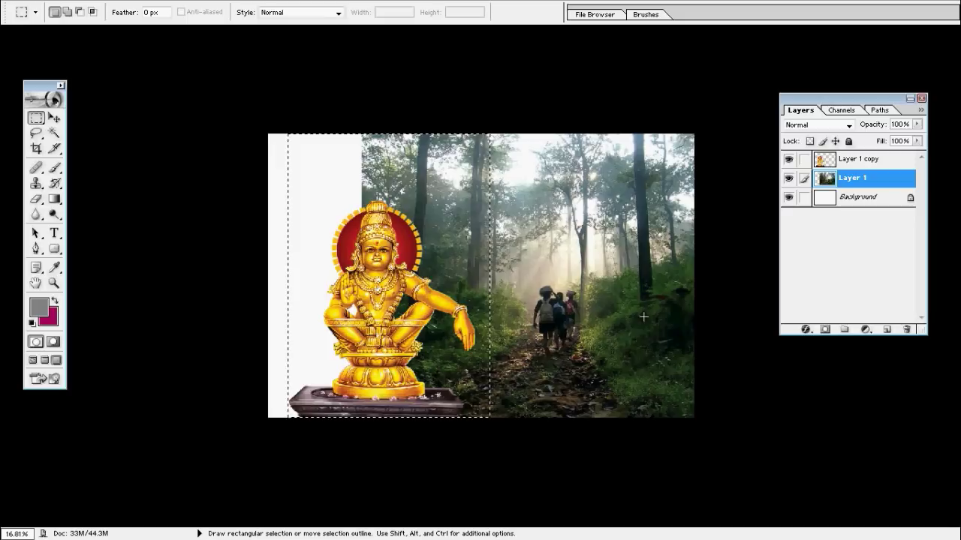
key("ctrl+j")
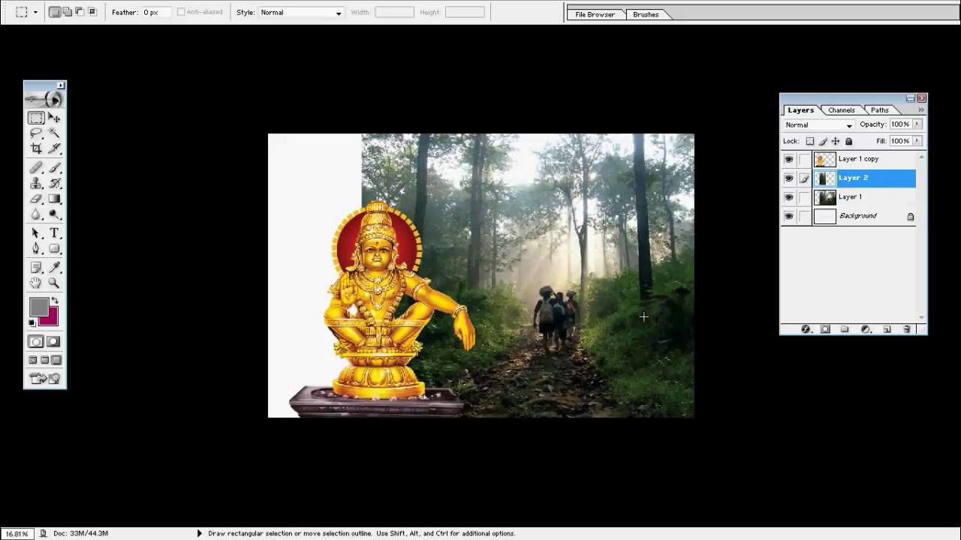
Step: Flip the copied forest piece horizontally and slide it over the white left strip
key("ctrl+t")
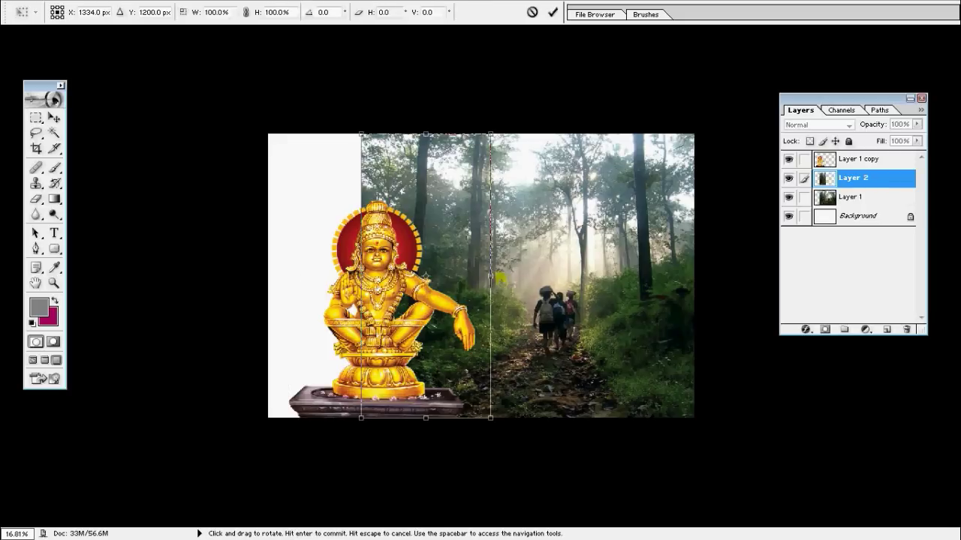
right_click(470, 219)
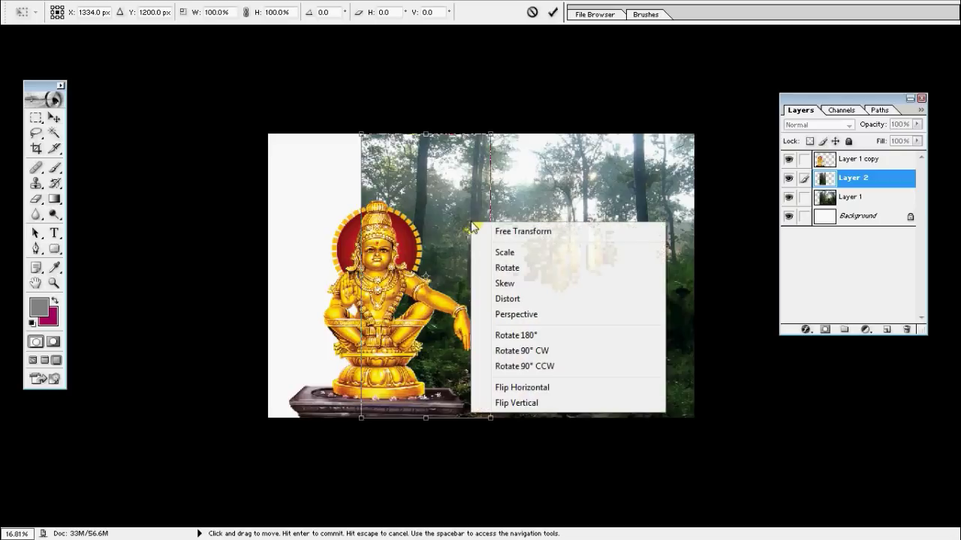
left_click(454, 213)
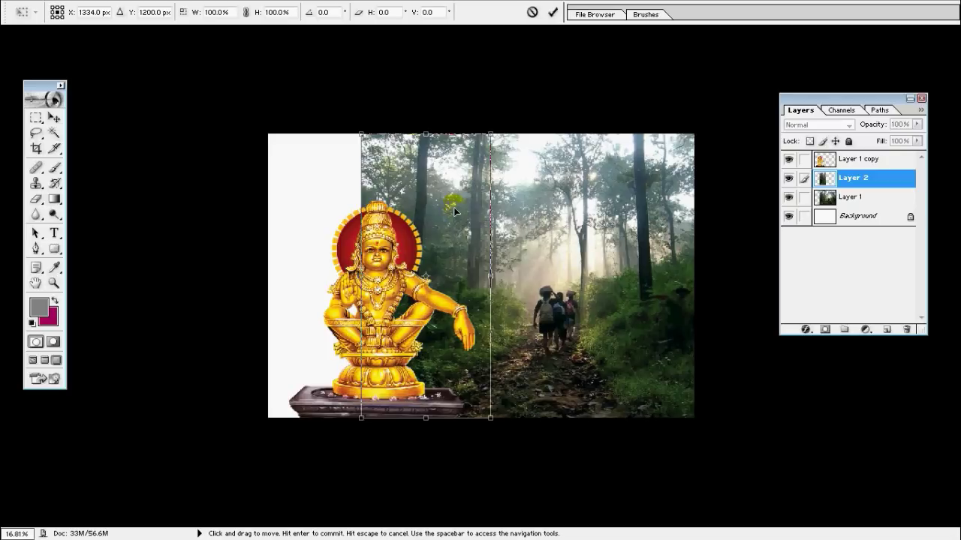
right_click(454, 213)
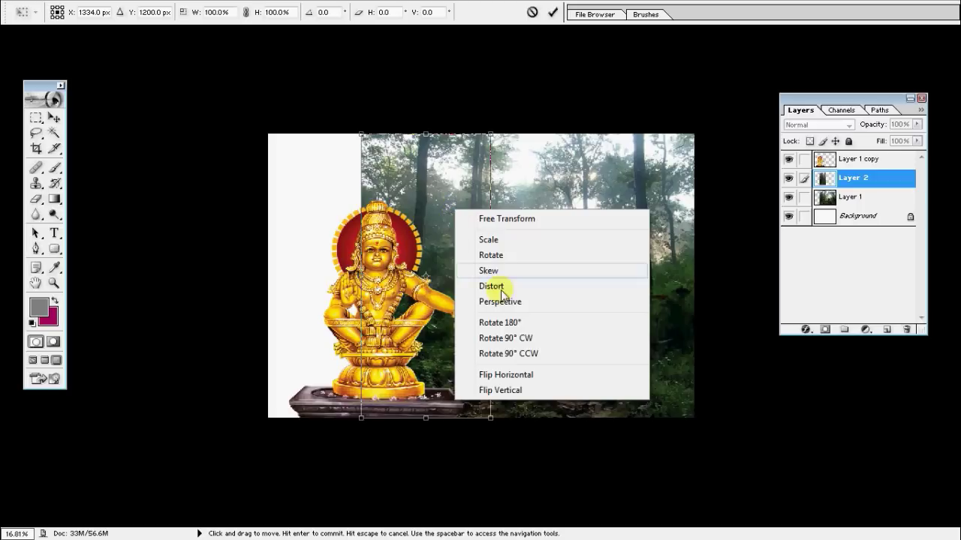
left_click(520, 382)
key("Return")
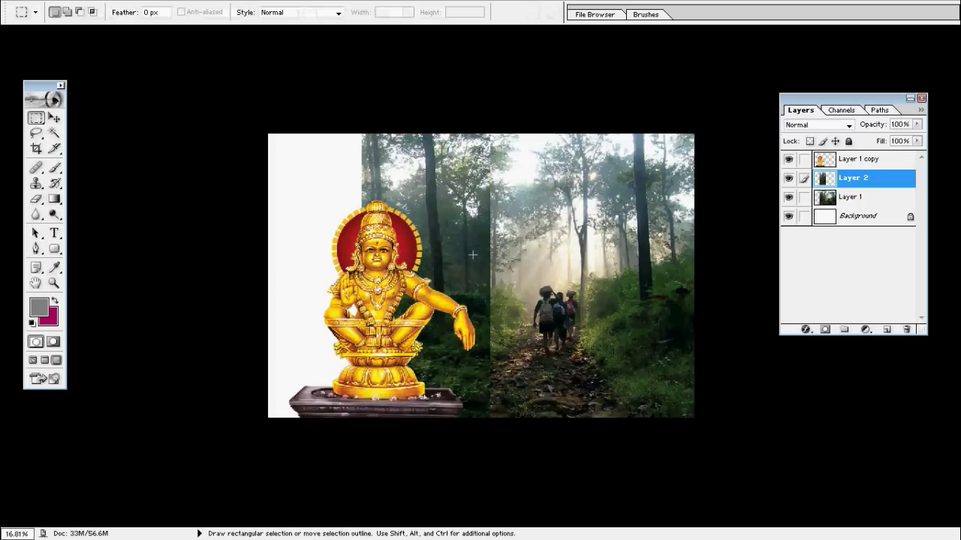
key("v")
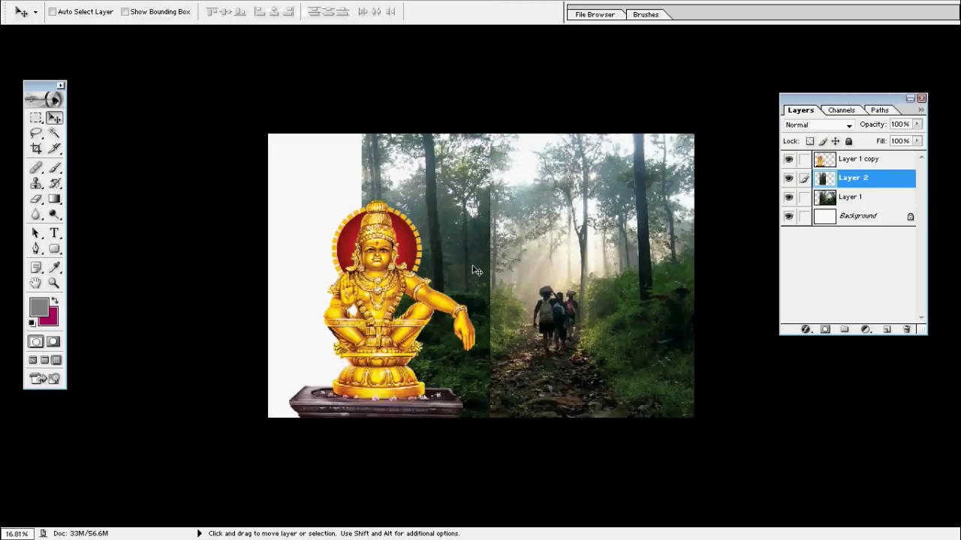
left_click_drag(474, 269, 331, 265)
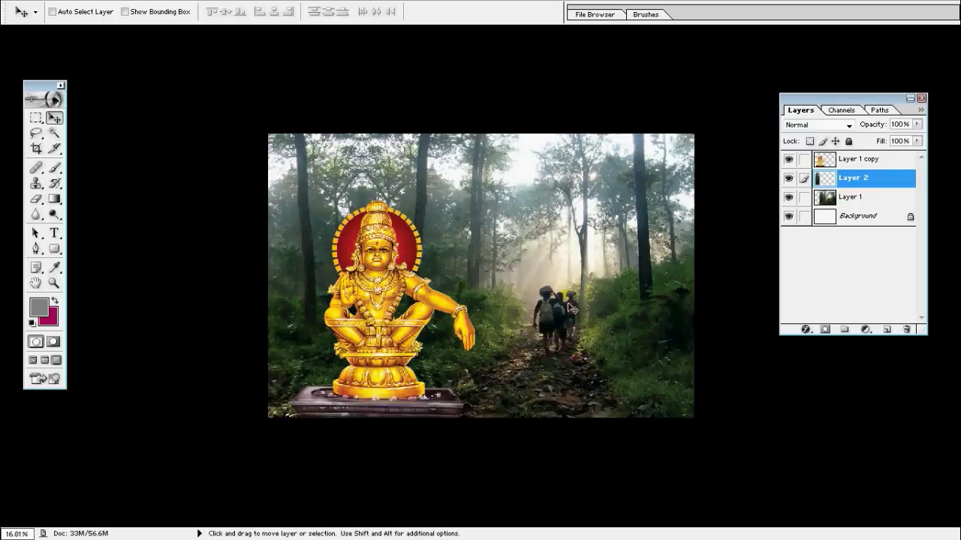
Step: Link Layer 1 with Layer 2 and merge them into one forest layer
scroll(568, 319, "down", 1)
scroll(568, 319, "up", 1)
scroll(347, 220, "up", 1)
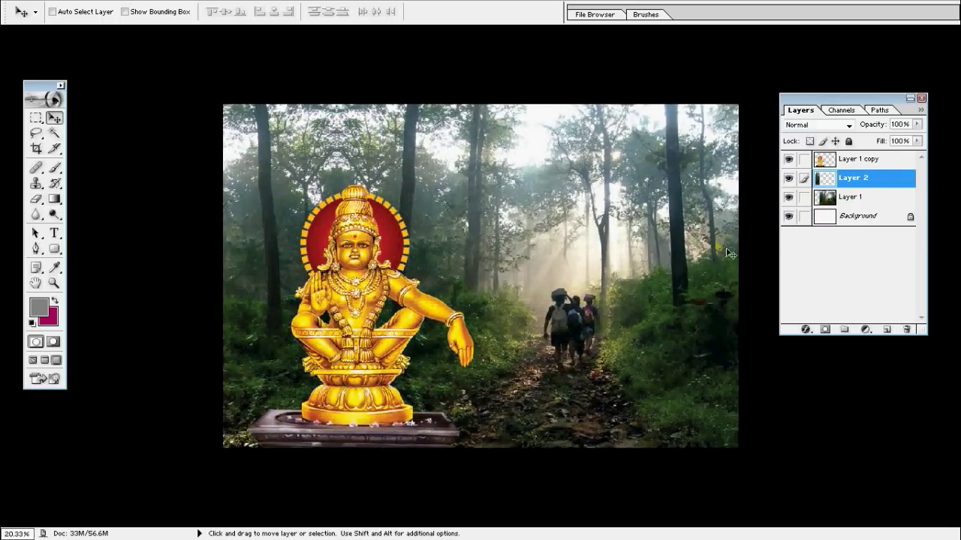
left_click(804, 199)
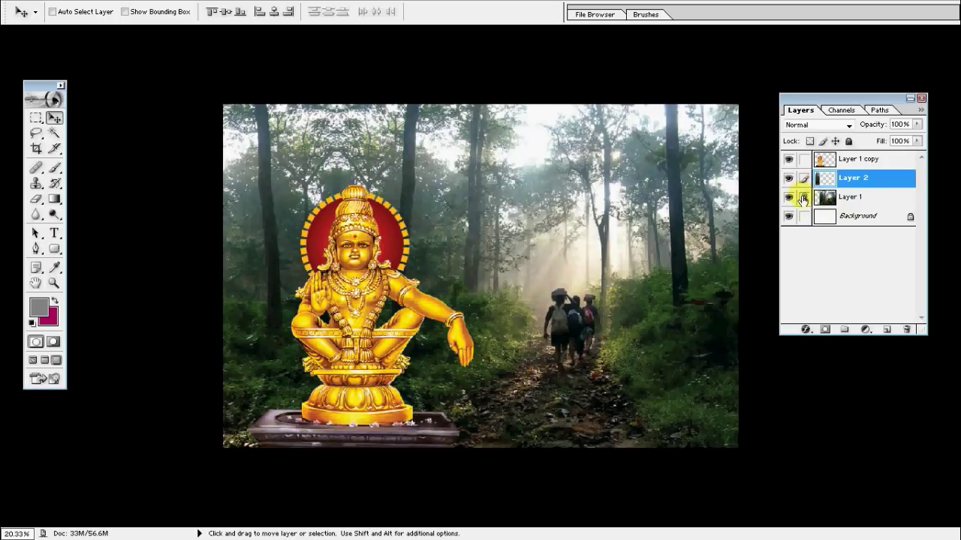
left_click_drag(450, 268, 524, 260)
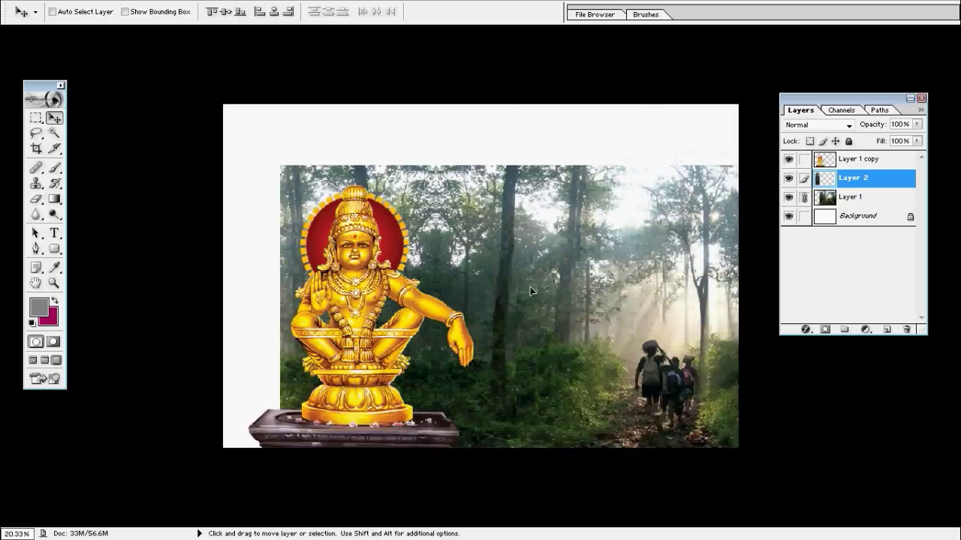
key("ctrl+z")
key("ctrl+e")
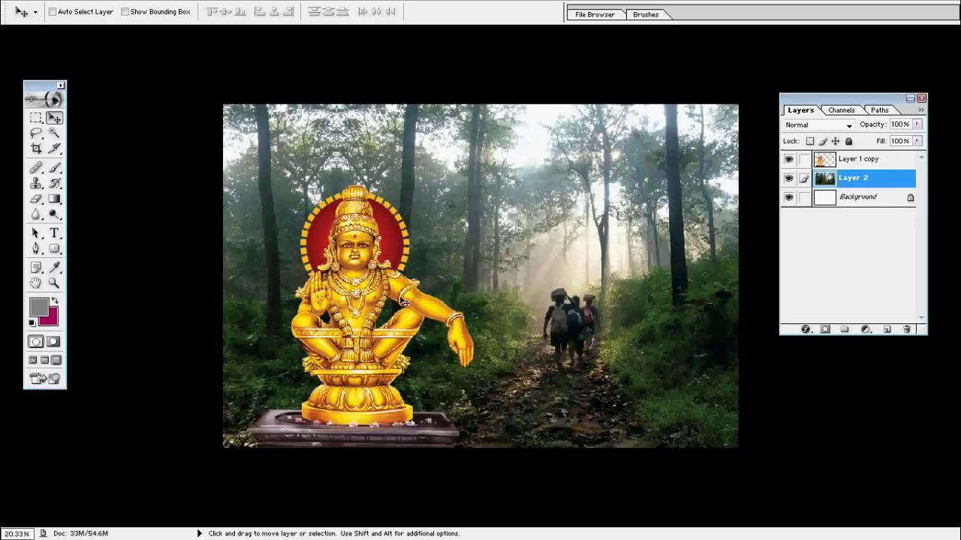
Step: Nudge the statue layer, Layer 1 copy, slightly right and zoom in on the banner
right_click(345, 300)
left_click(362, 306)
left_click_drag(360, 300, 372, 301)
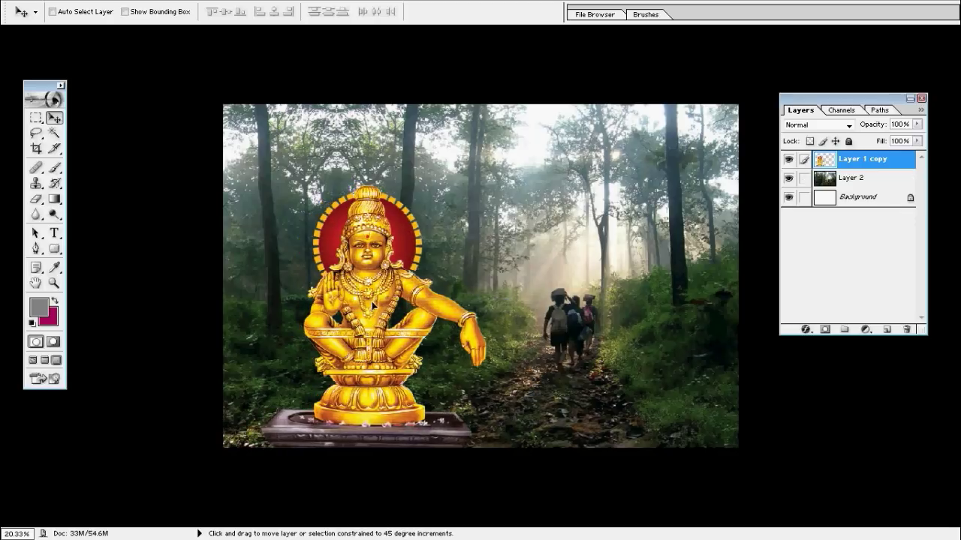
key("z")
left_click(564, 264)
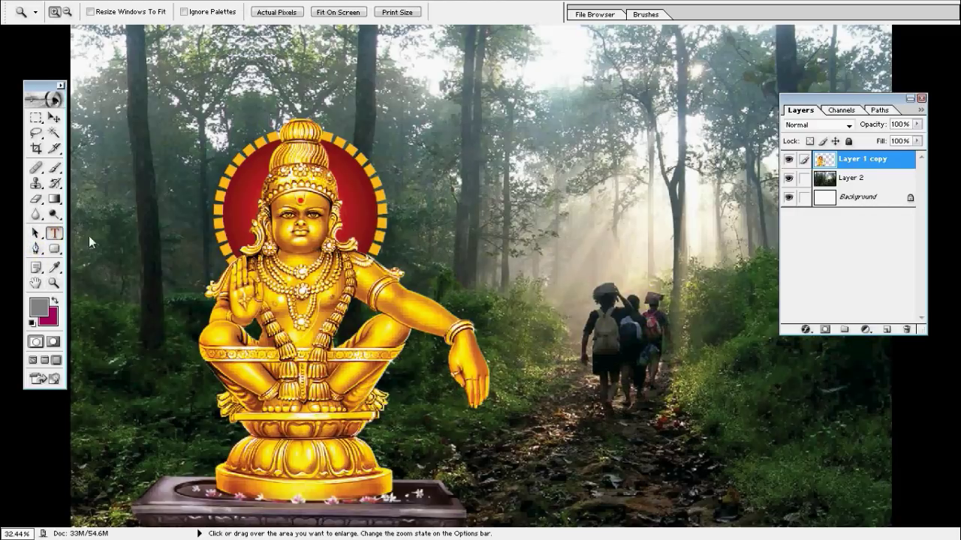
left_click(54, 234)
Step: Add a placeholder text layer above the forest and make its text white
left_click(496, 189)
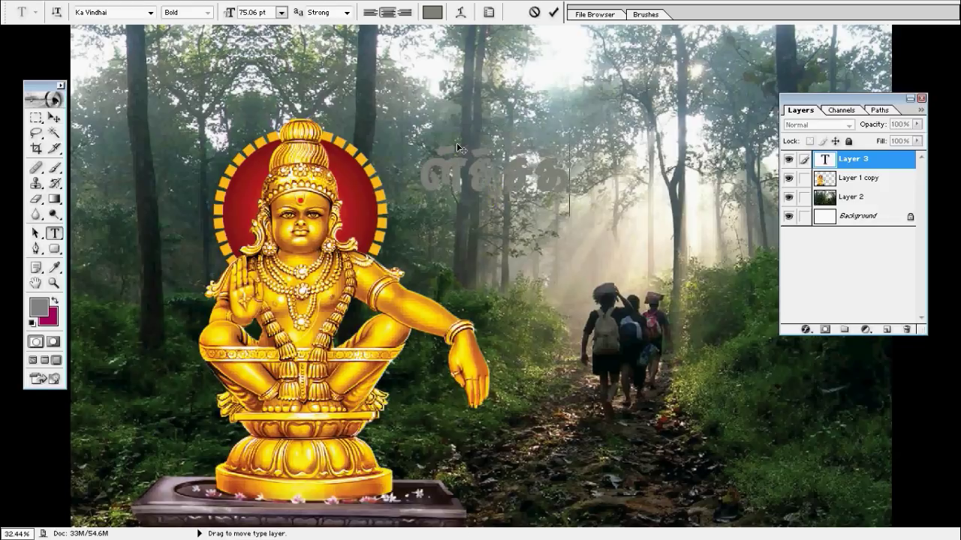
key("ctrl+v")
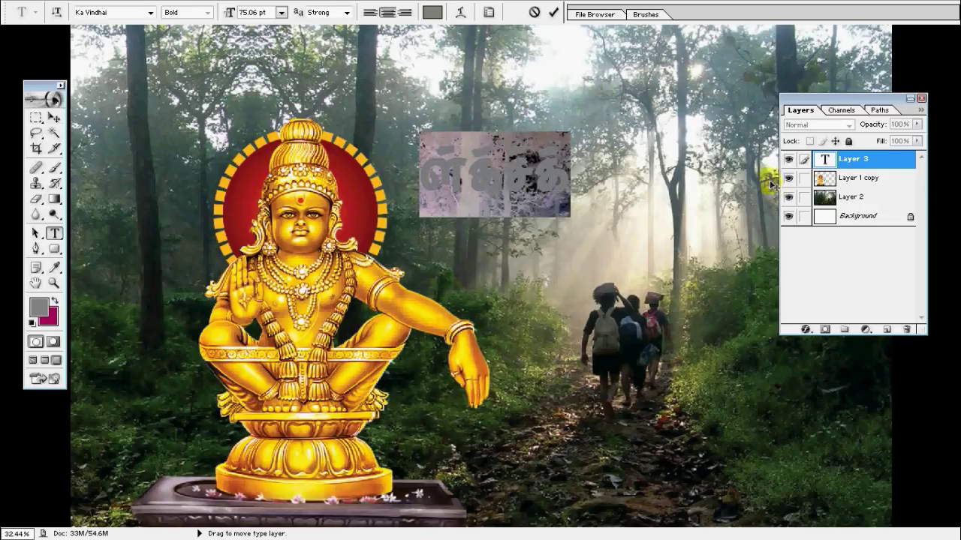
key("ctrl+t")
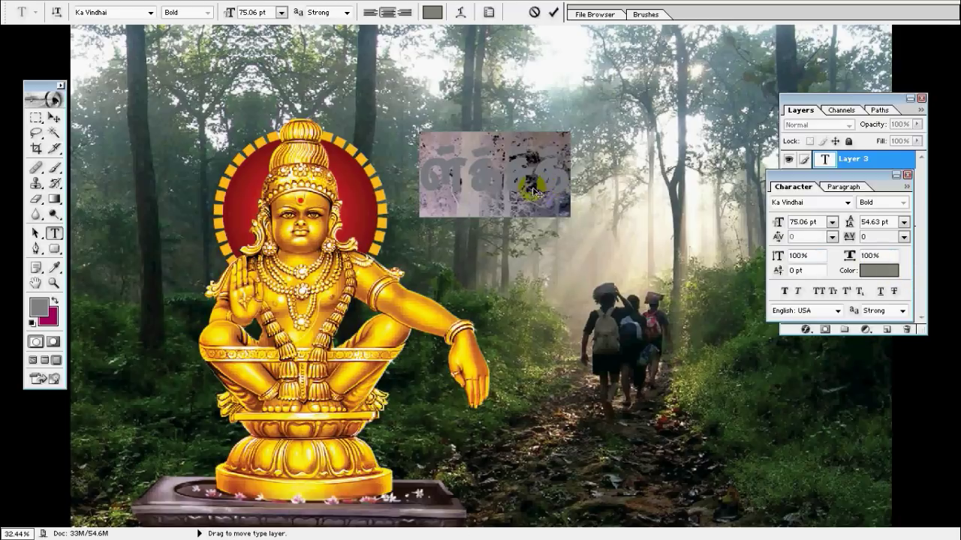
left_click_drag(506, 193, 562, 194)
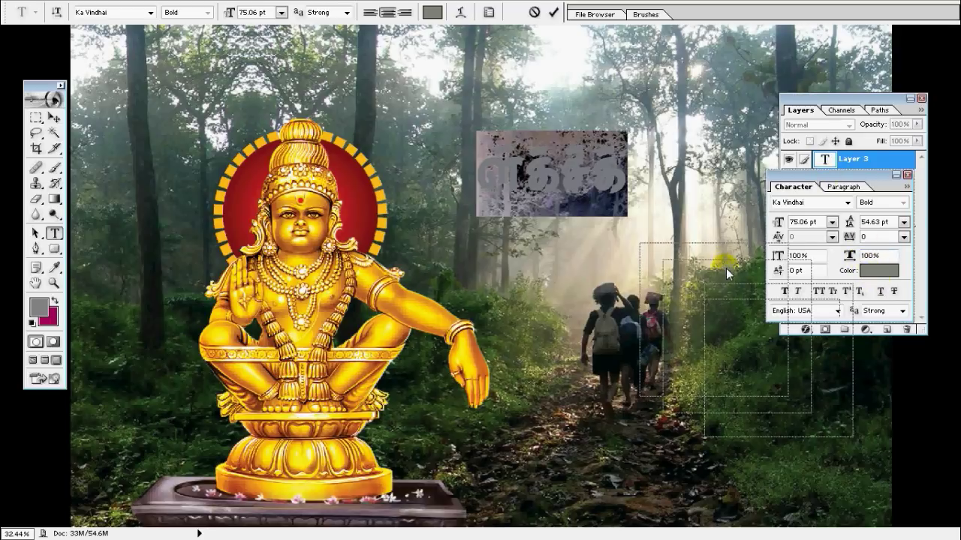
left_click_drag(826, 175, 724, 269)
left_click(773, 364)
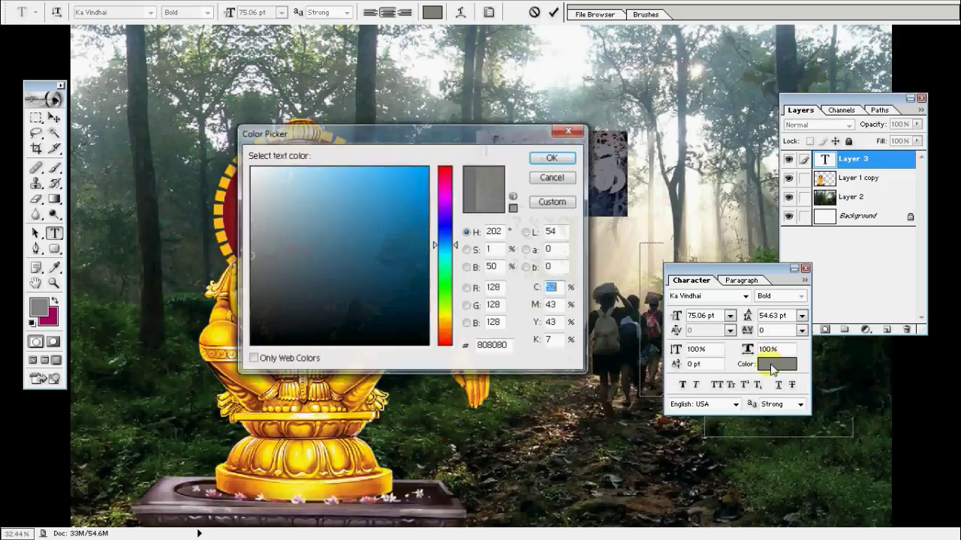
left_click_drag(321, 207, 96, 17)
key("Return")
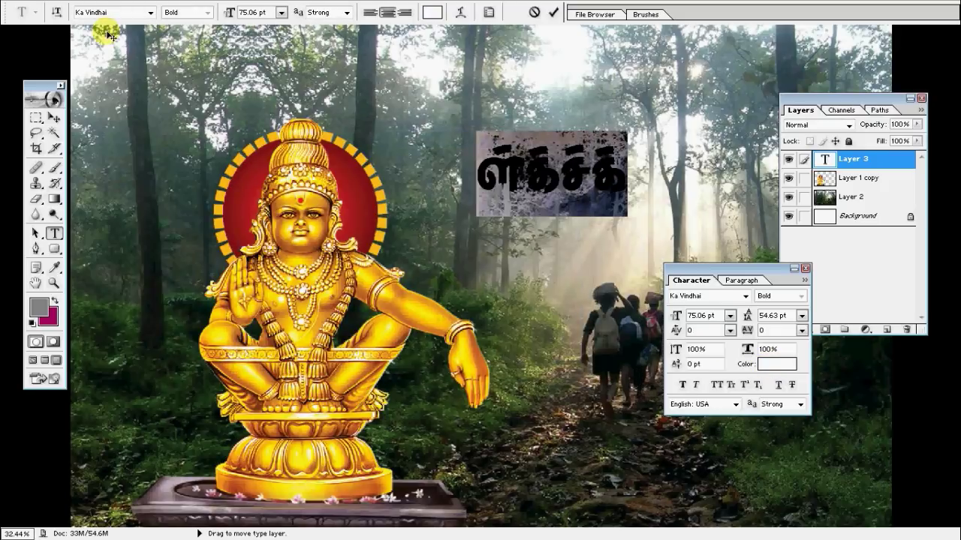
key("ctrl+Return")
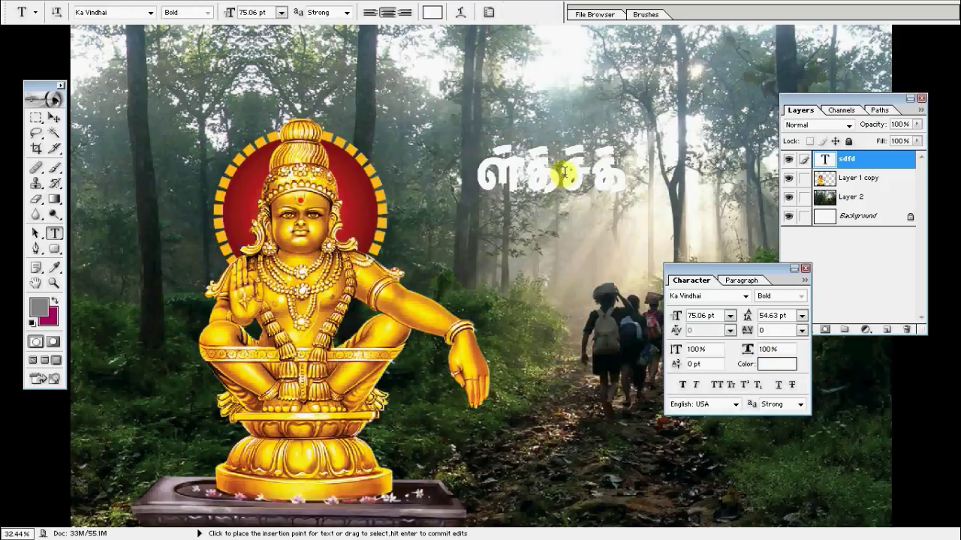
Step: Replace the text with the two-line Tamil title சபரிமலை யாத்திரை
double_click(571, 171)
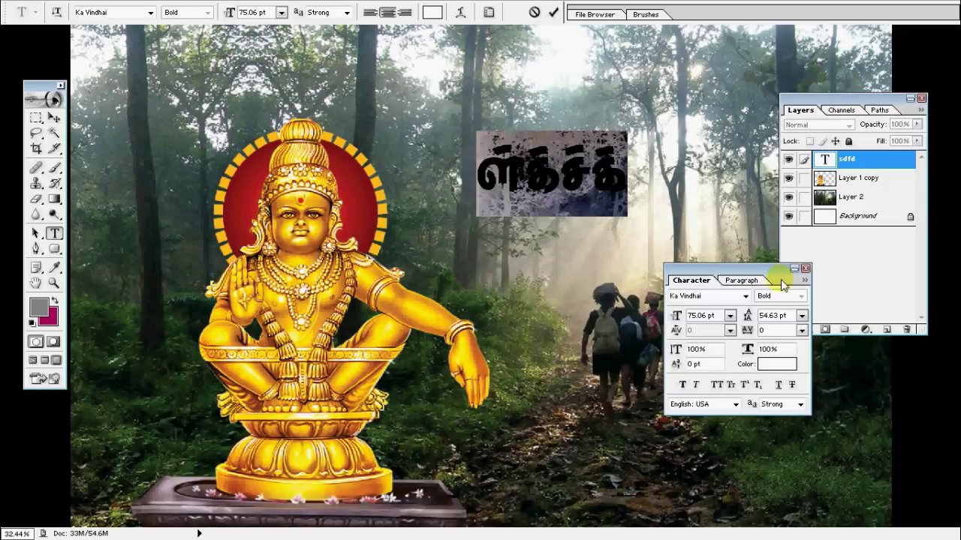
type("a")
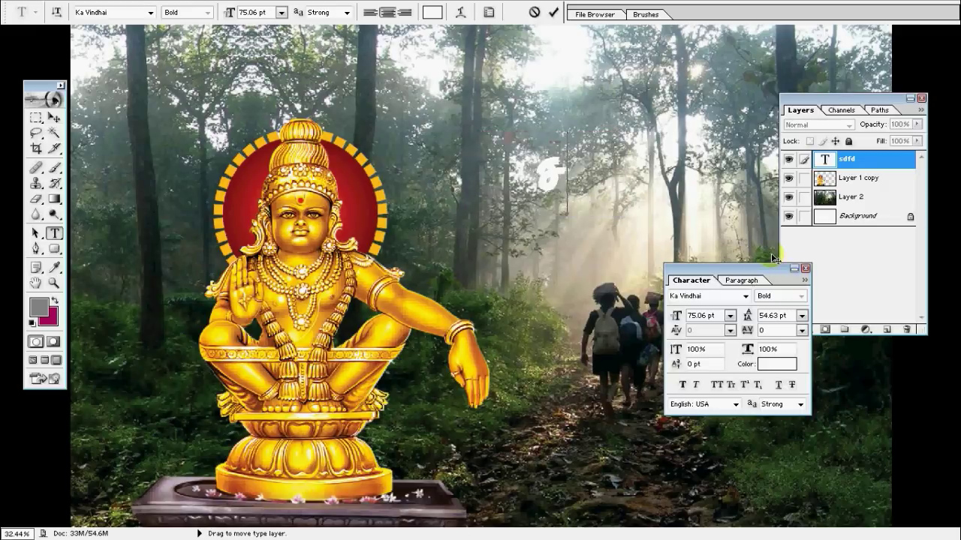
type("uupk")
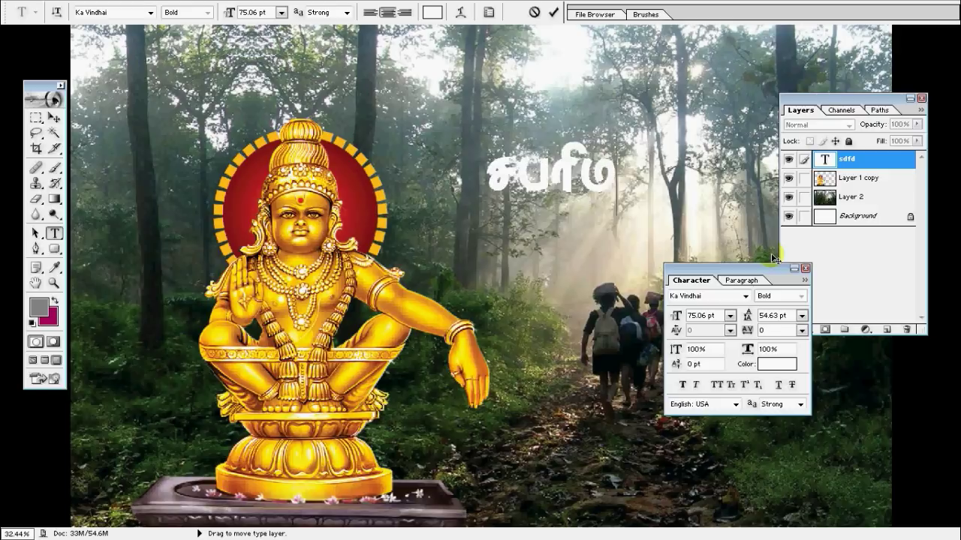
type("iy")
key("Return")
type("u")
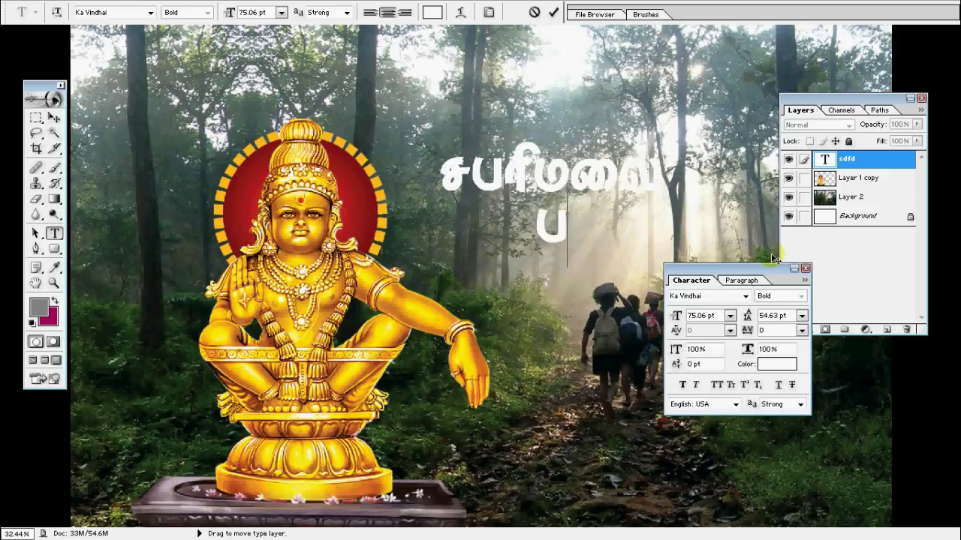
key("BackSpace")
type("ahj;jp")
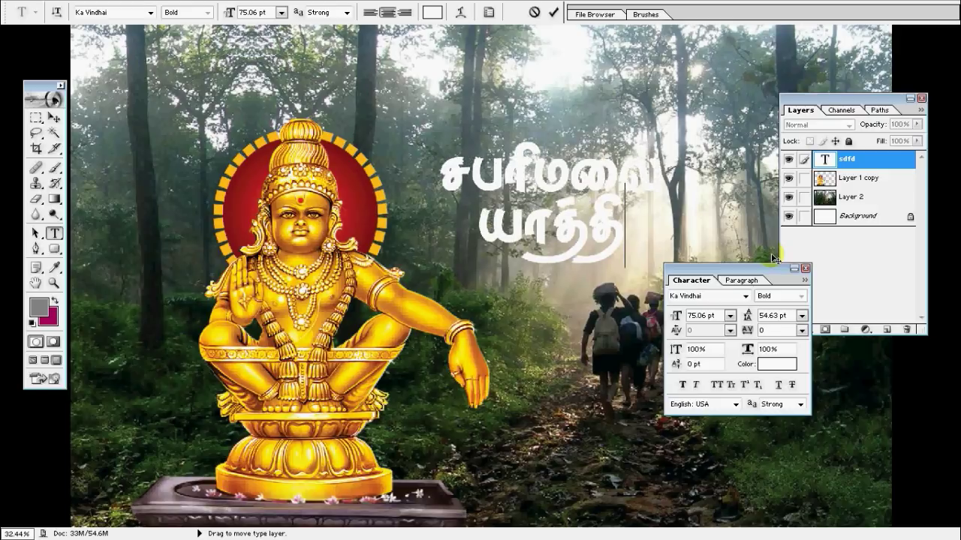
type("iu")
key("ctrl+Return")
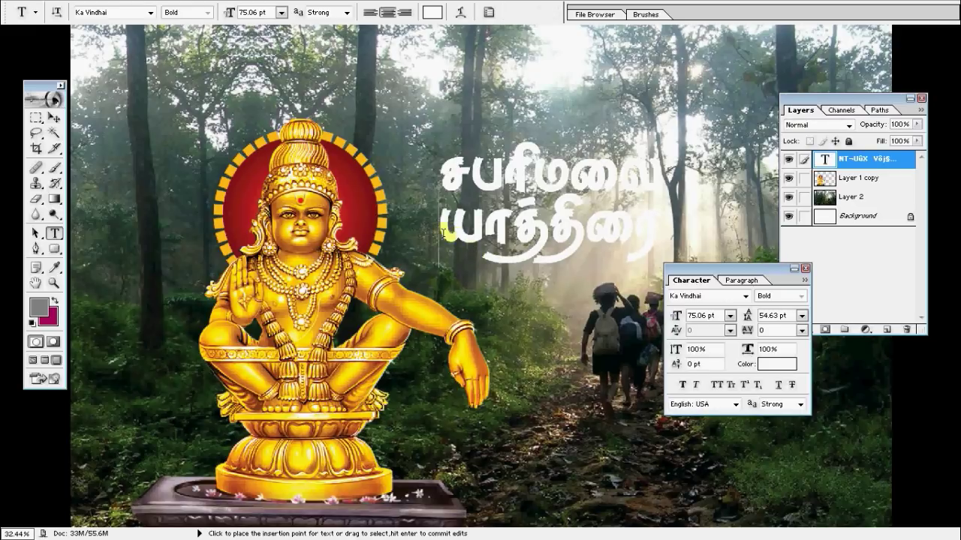
left_click(446, 234)
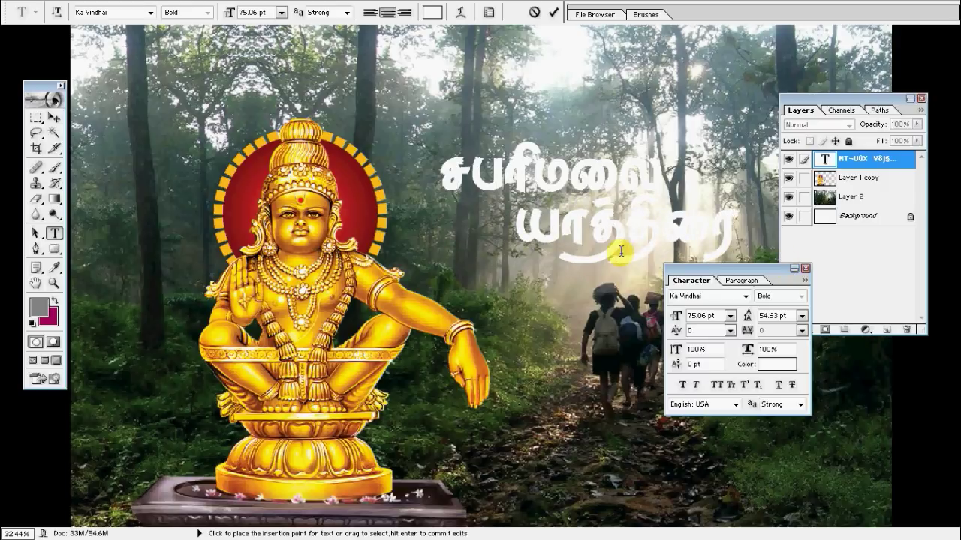
key("ctrl+Return")
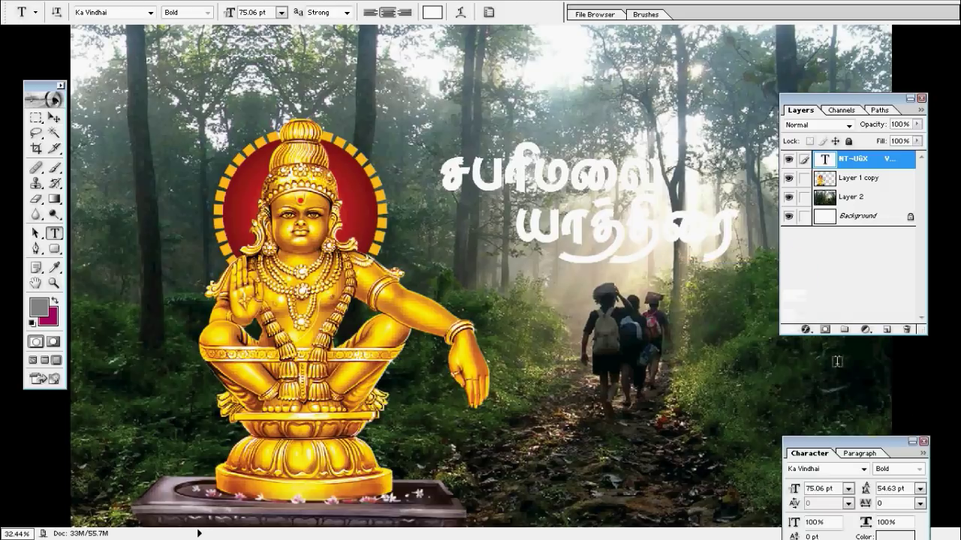
Step: Give the title a red Color Overlay layer style
left_click(805, 330)
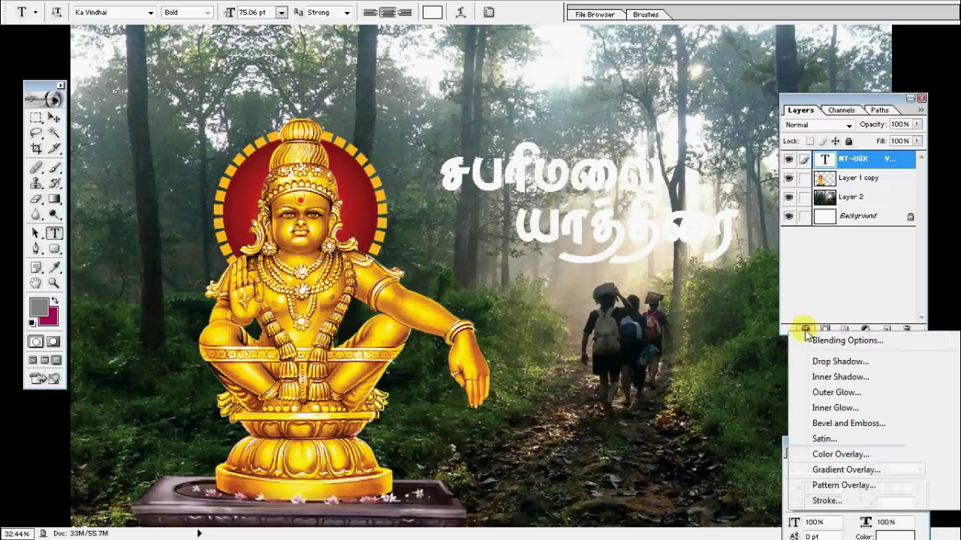
left_click(841, 454)
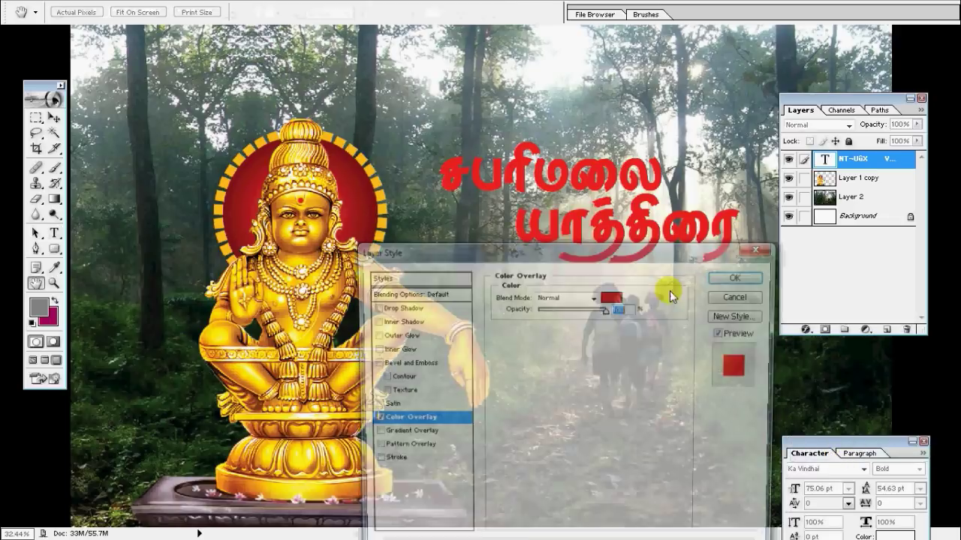
mouse_move(629, 259)
left_mouse_down()
mouse_move(306, 39)
mouse_move(315, 65)
left_mouse_up()
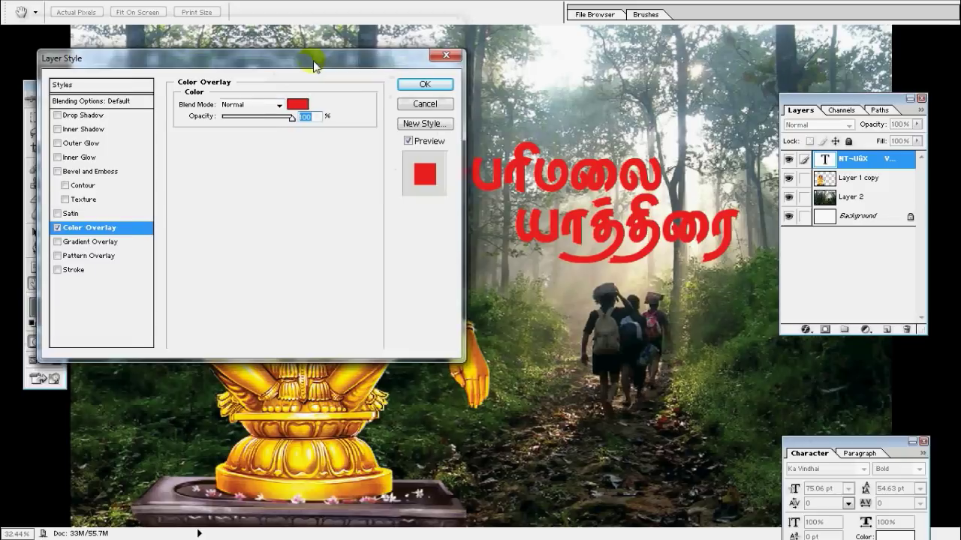
Step: Add a 19 px FFF200 yellow Stroke to the title and apply the style
left_click(105, 271)
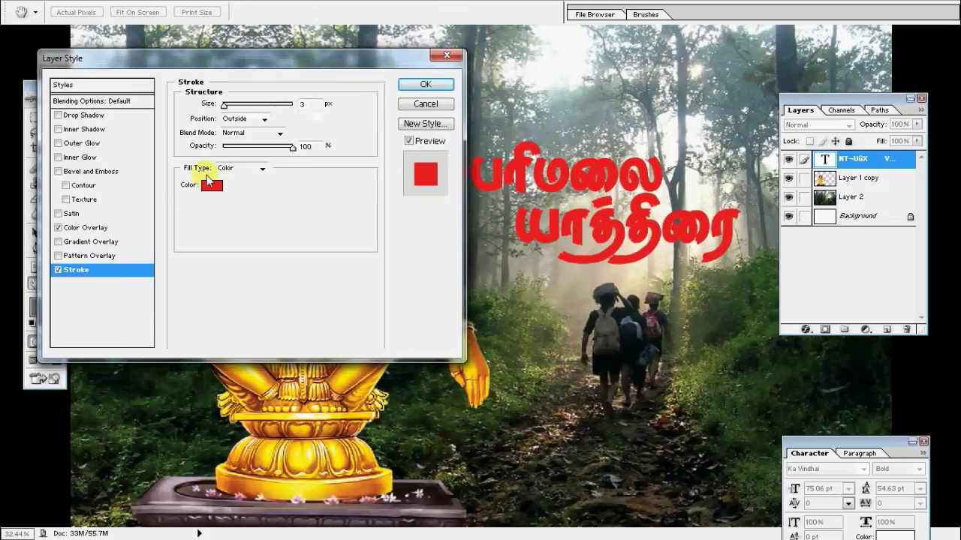
left_click(213, 185)
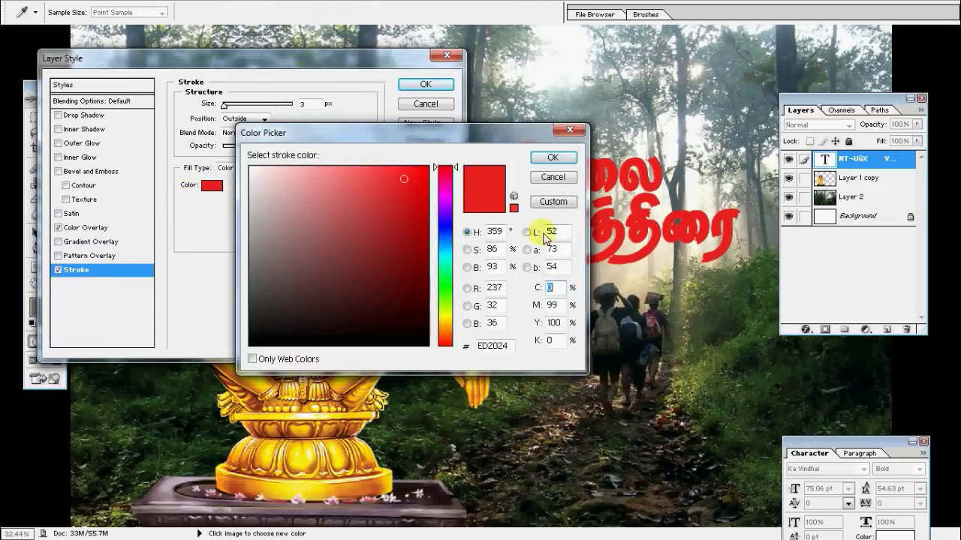
left_click(553, 287)
key("Tab")
type("0")
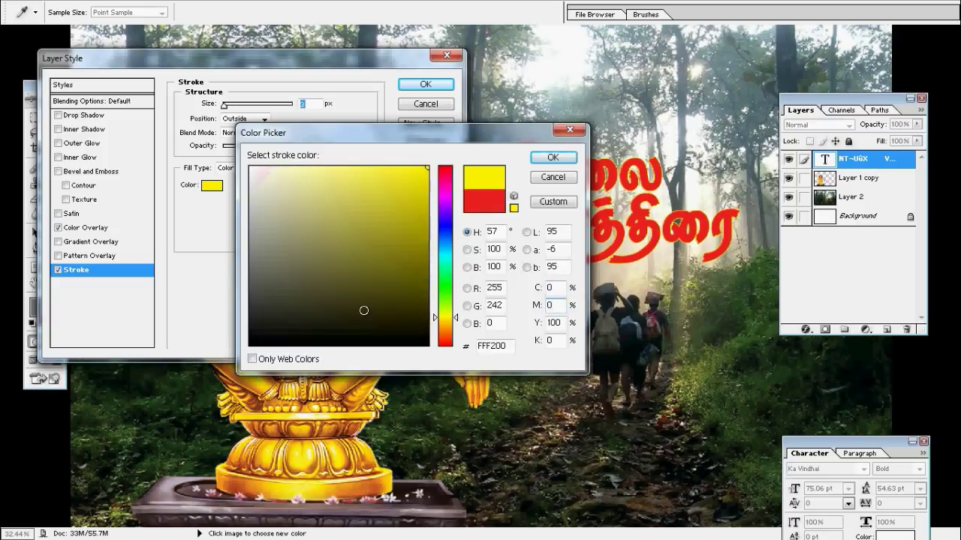
key("Return")
double_click(306, 104)
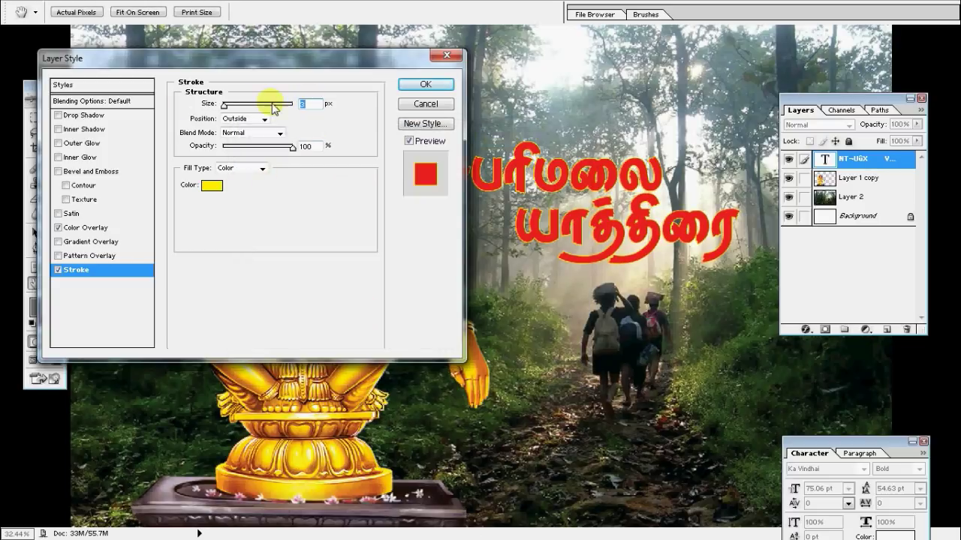
key("Up")
key("Up")
key("Up")
key("Up")
key("Up")
key("Up")
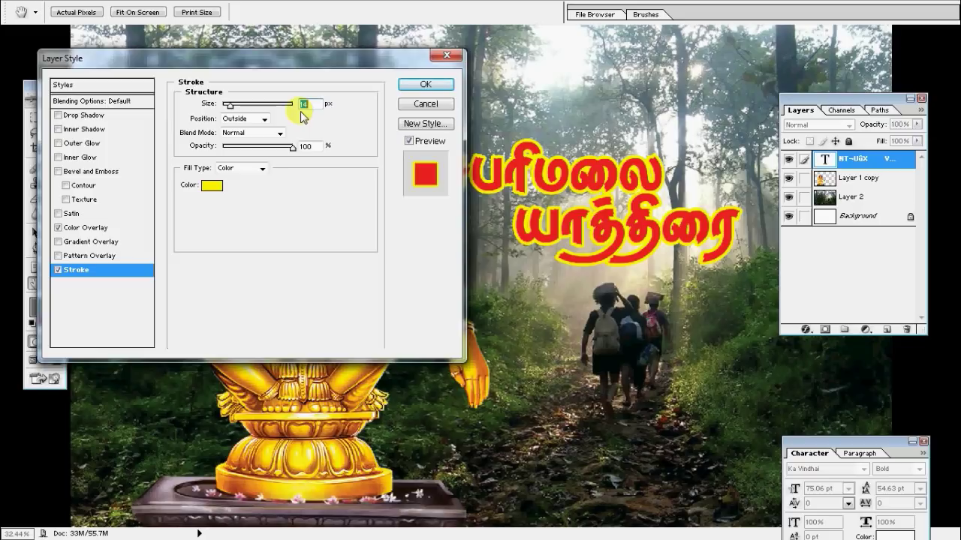
key("Up")
key("Up")
key("Up")
key("Up")
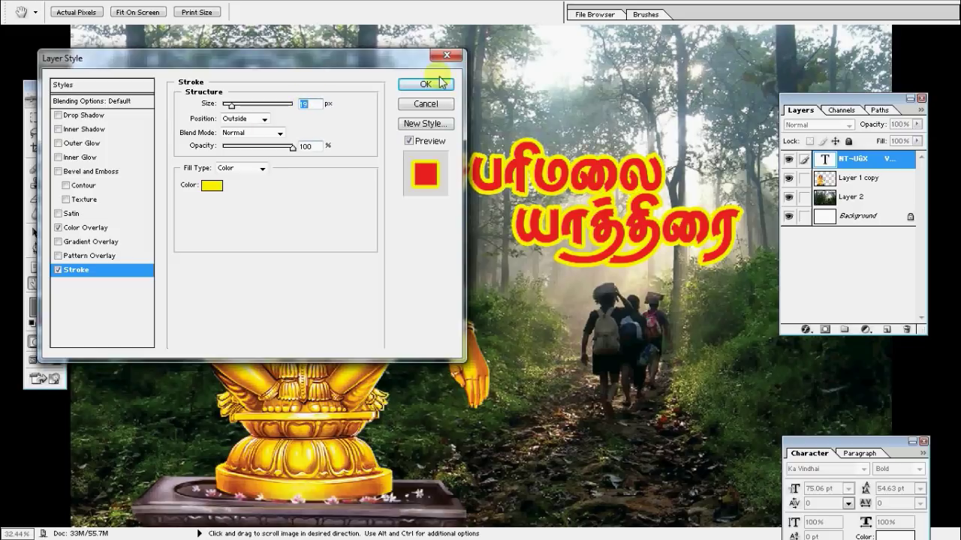
left_click_drag(353, 58, 381, 125)
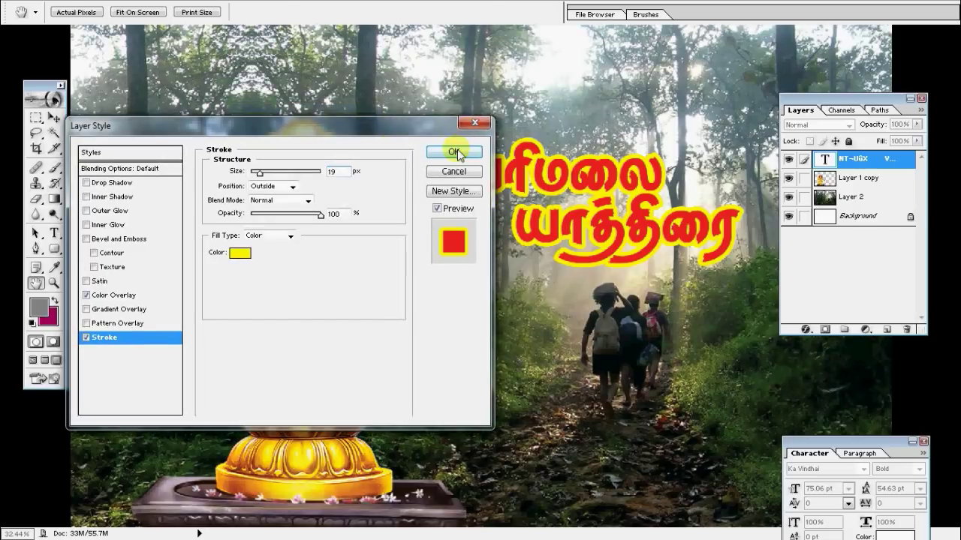
left_click(465, 148)
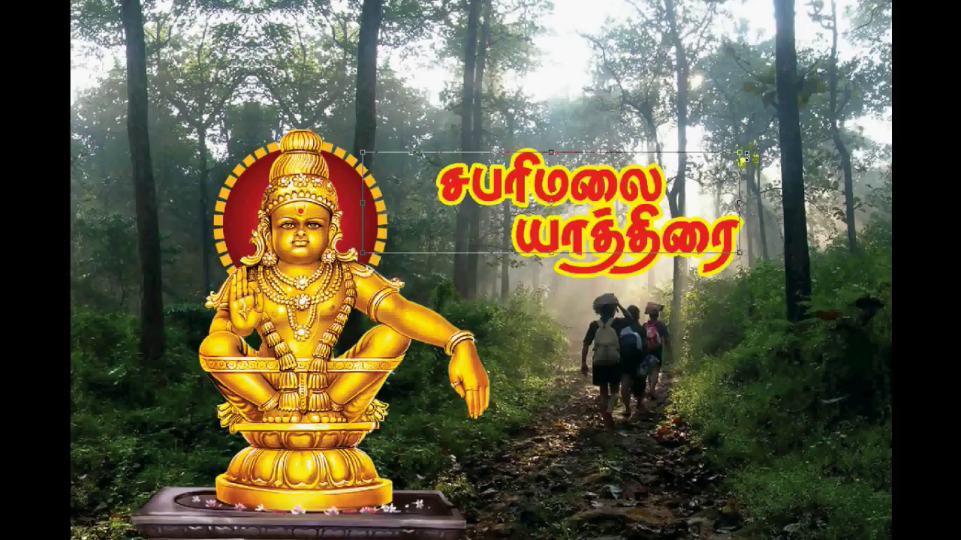
Step: Scale the title up to 105.08 pt in the upper right and stretch it taller
left_click_drag(739, 253, 830, 278)
left_click_drag(707, 228, 737, 158)
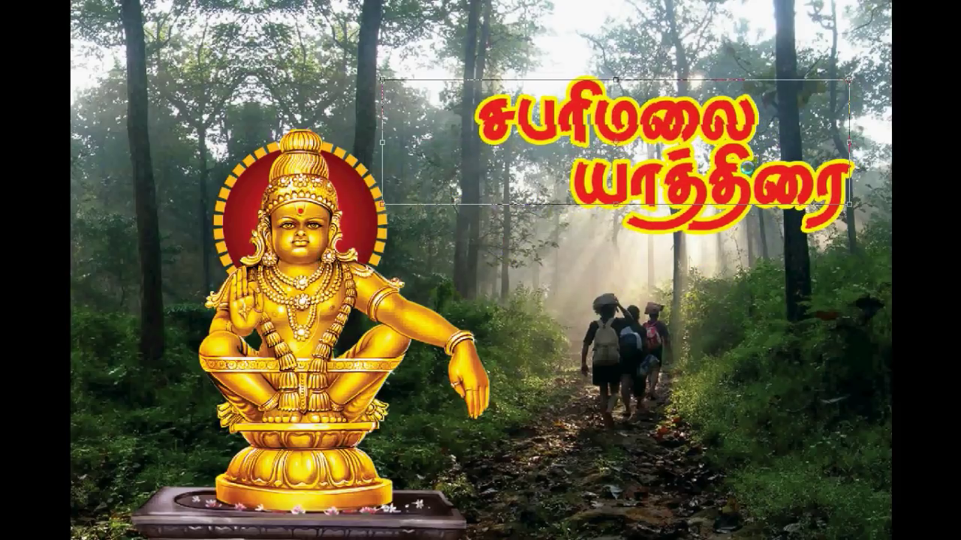
left_click_drag(860, 205, 841, 202)
key("Return")
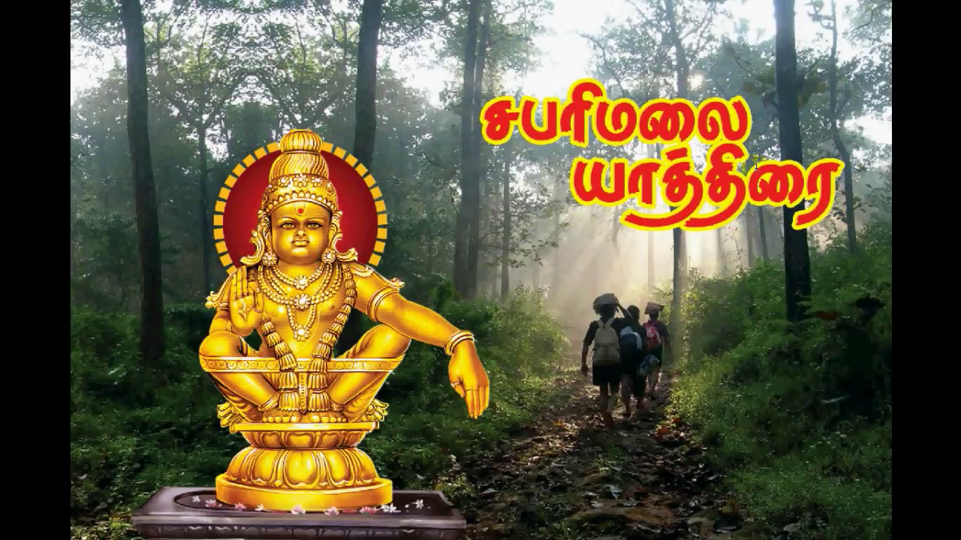
key("ctrl+t")
left_click_drag(673, 70, 686, 141)
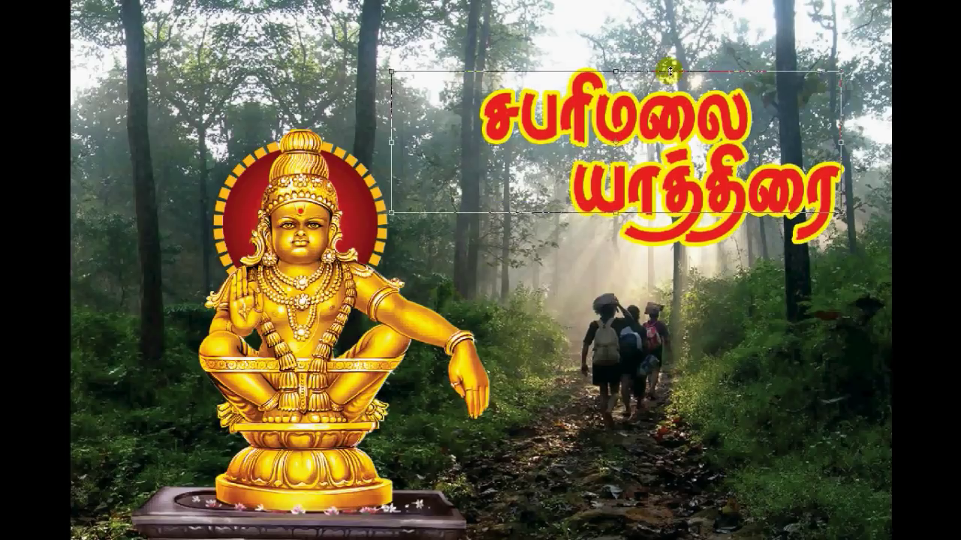
key("Return")
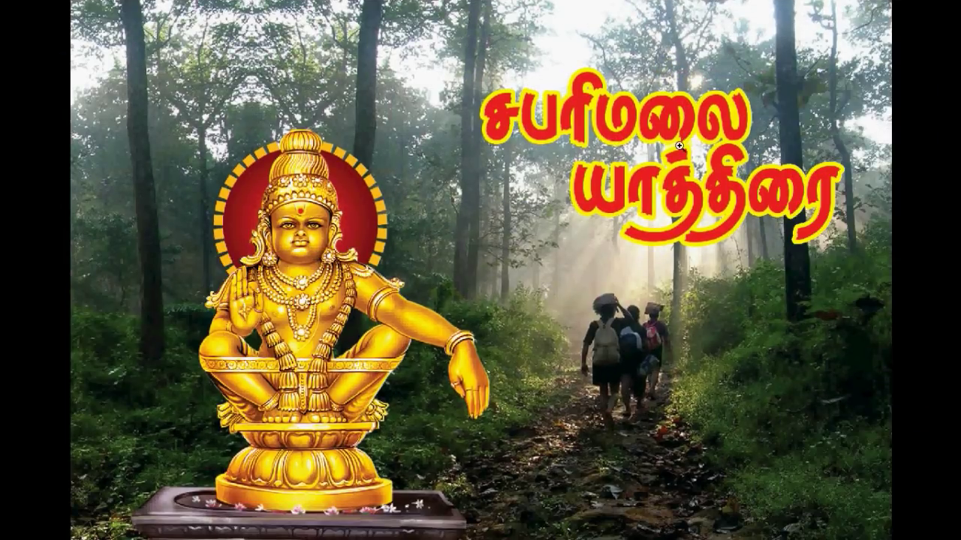
right_click(671, 138)
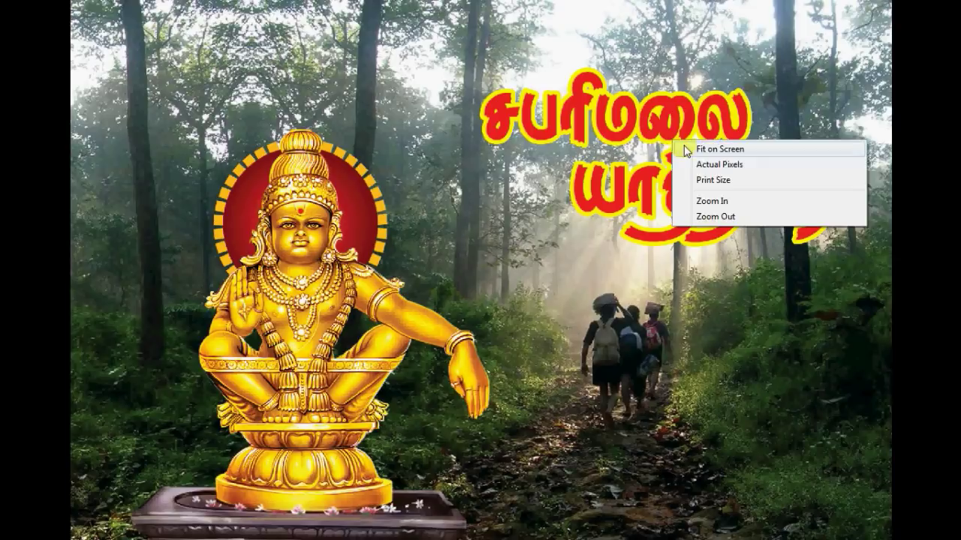
left_click(697, 216)
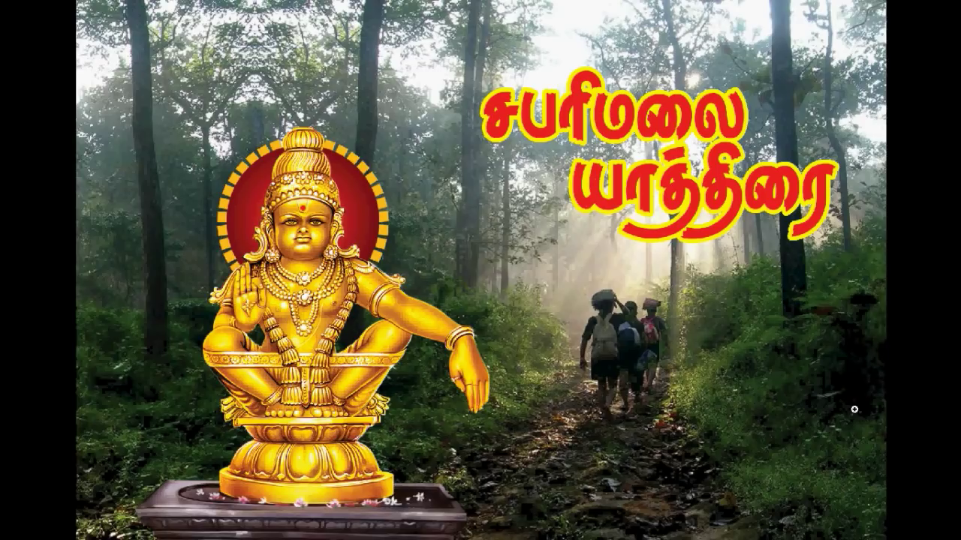
left_click(634, 316)
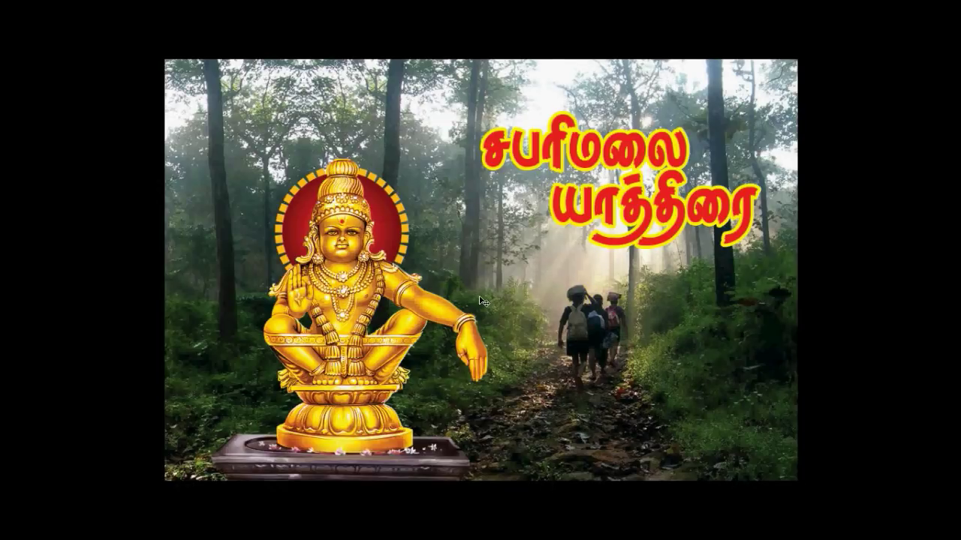
Step: Apply Brightness/Contrast with brightness 0 and contrast 20
right_click(481, 297)
left_click(506, 316)
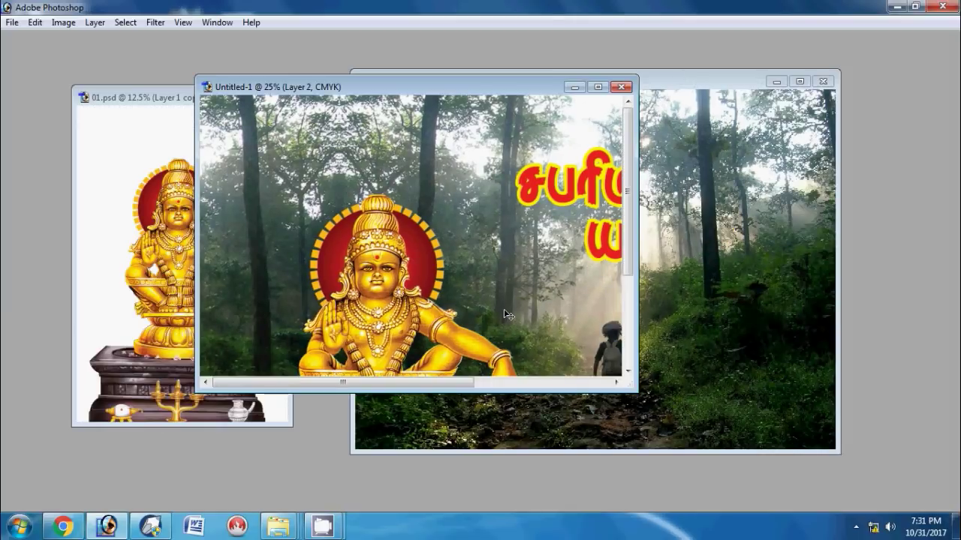
key("alt+i")
key("a")
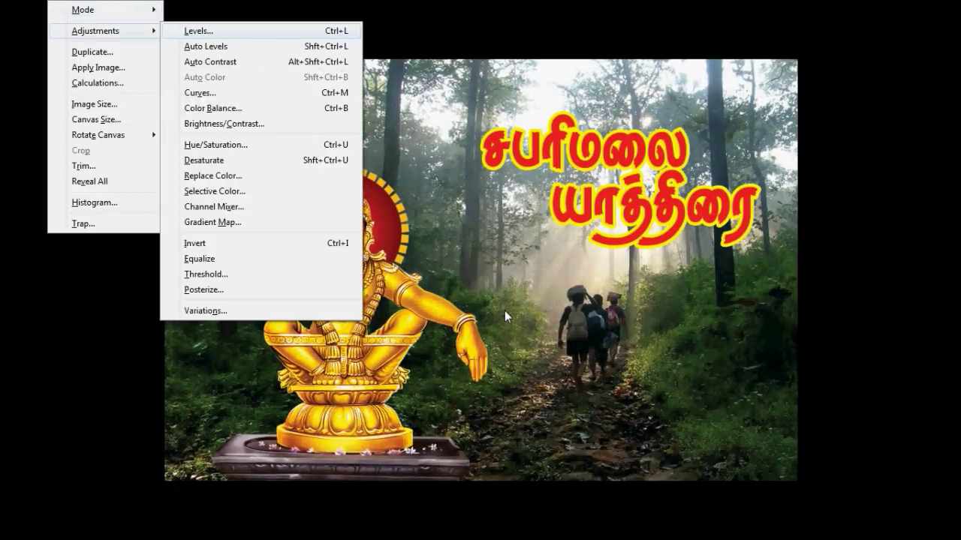
key("c")
left_click_drag(627, 135, 724, 106)
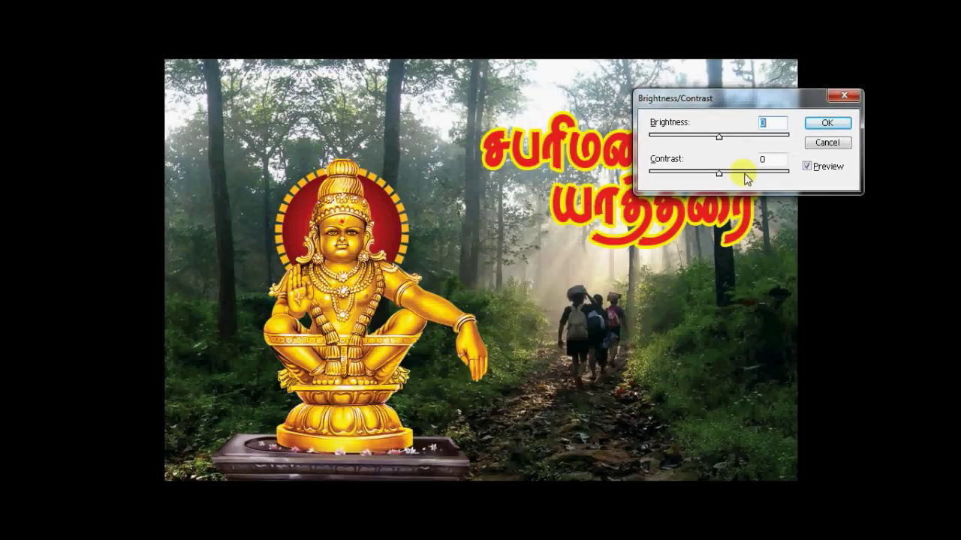
type("10")
key("Tab")
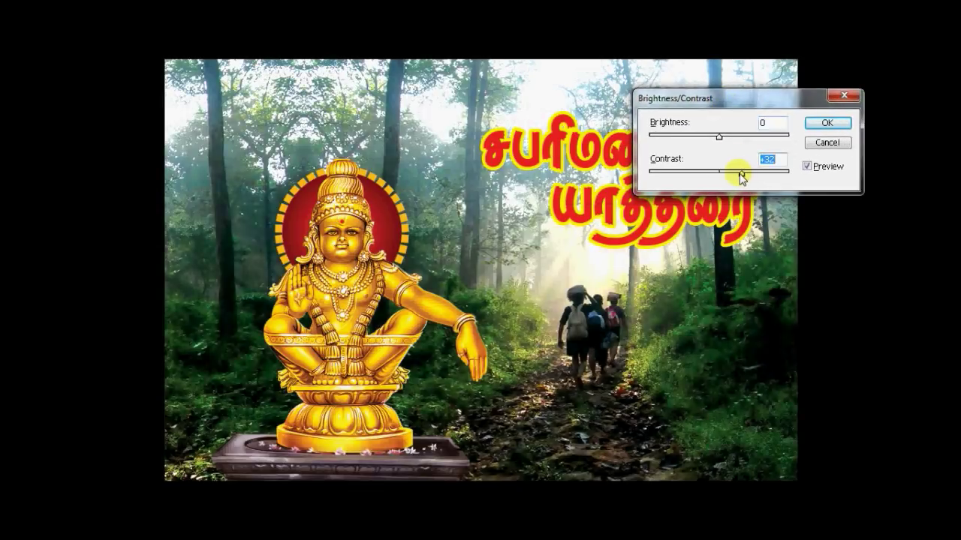
key("ctrl+z")
left_click(740, 174)
left_click_drag(739, 173, 736, 173)
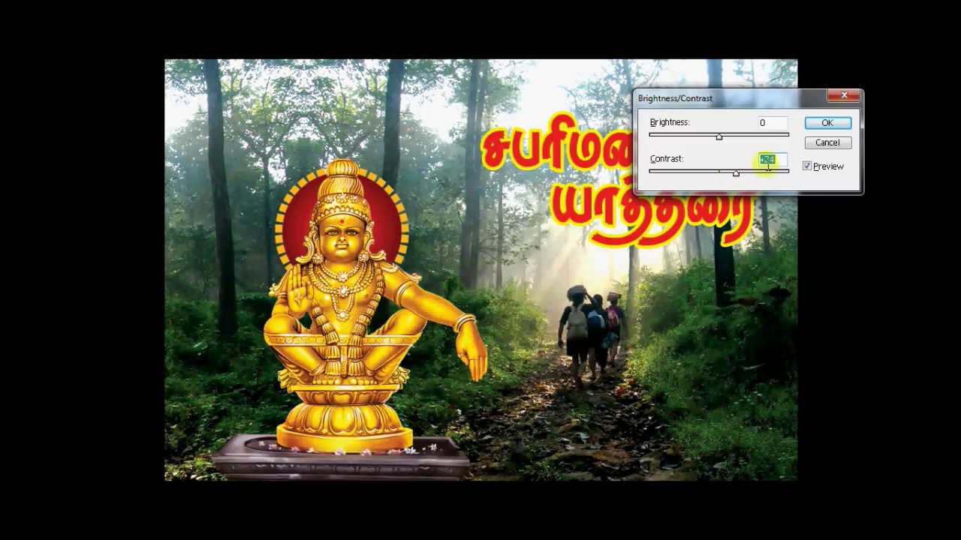
type("20")
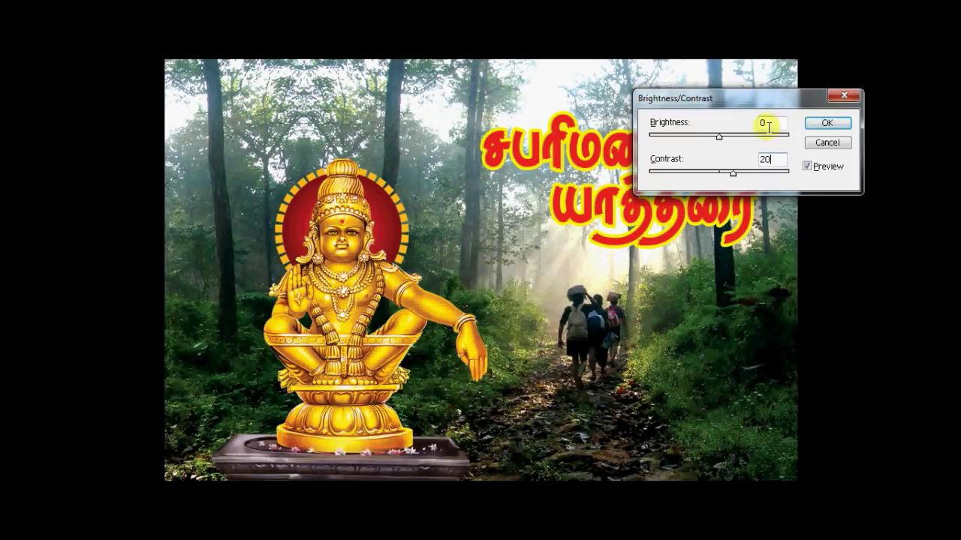
left_click(828, 122)
Step: Zoom out and back in to review the adjusted banner
key("minus")
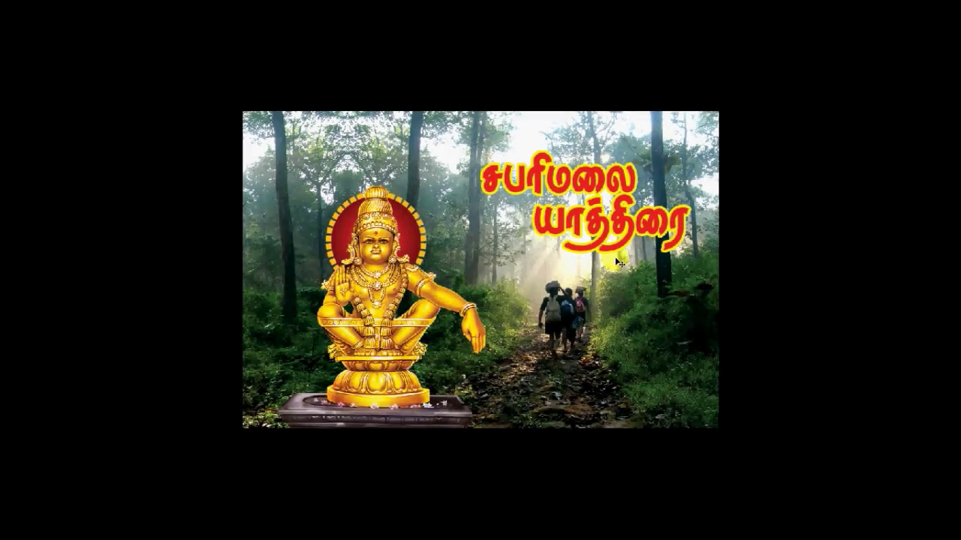
key("plus")
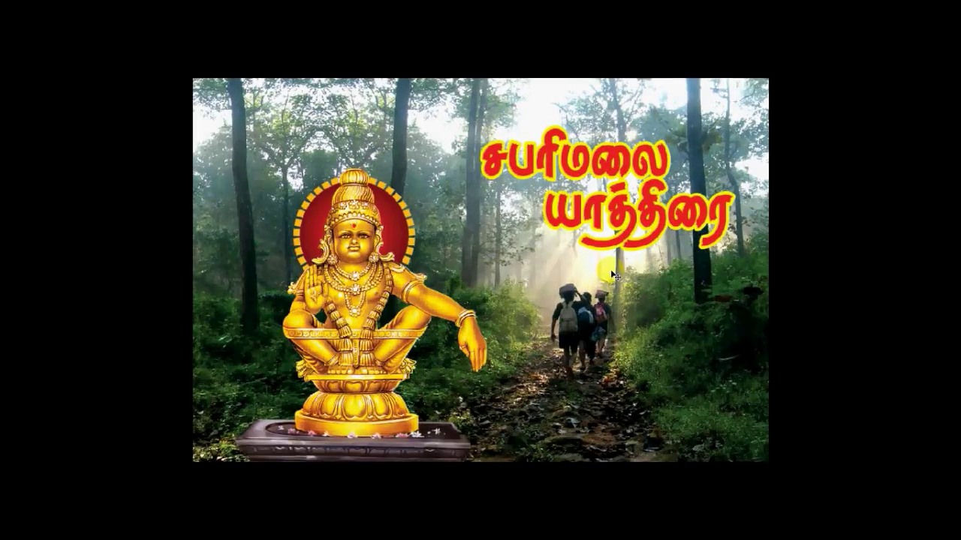
key("alt+i")
Step: Apply Variations with More Green and More Yellow to the forest's midtones
key("a")
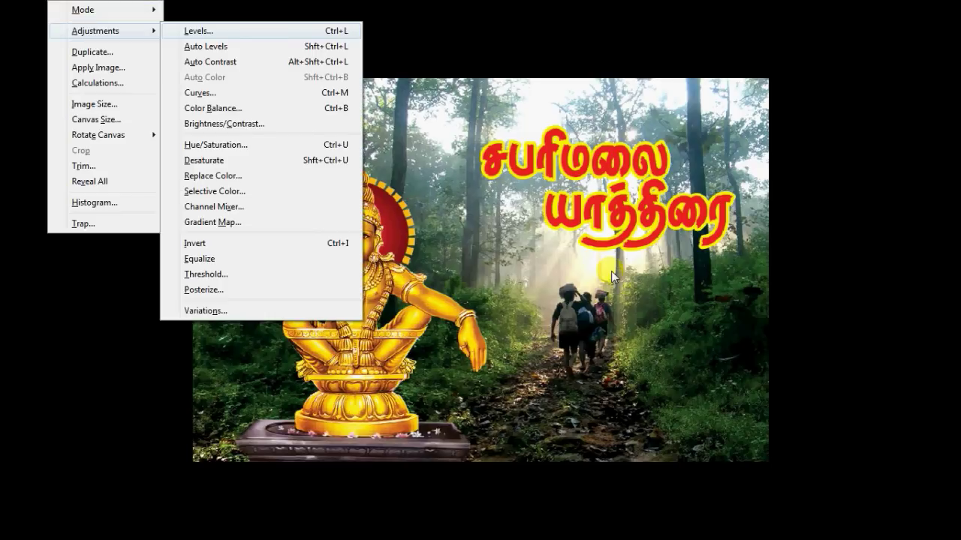
key("n")
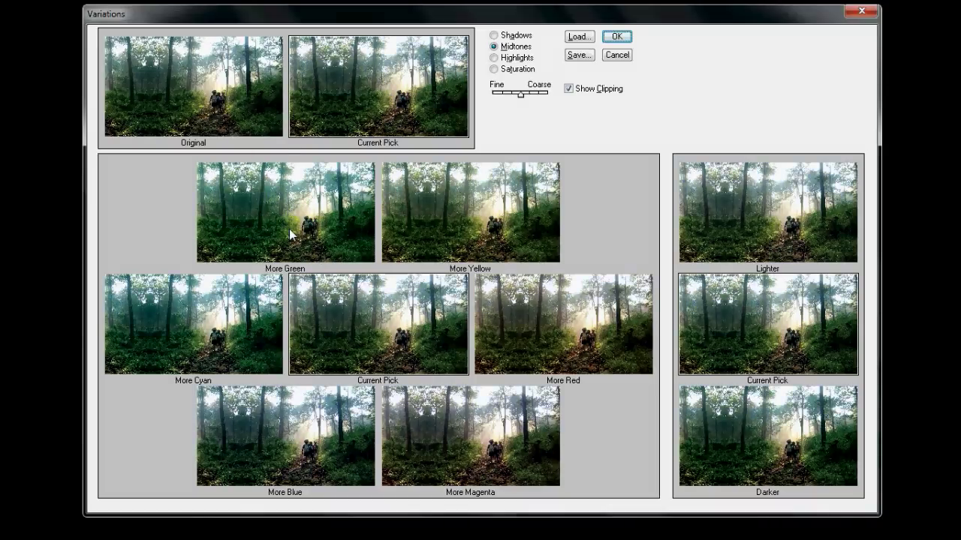
left_click(314, 207)
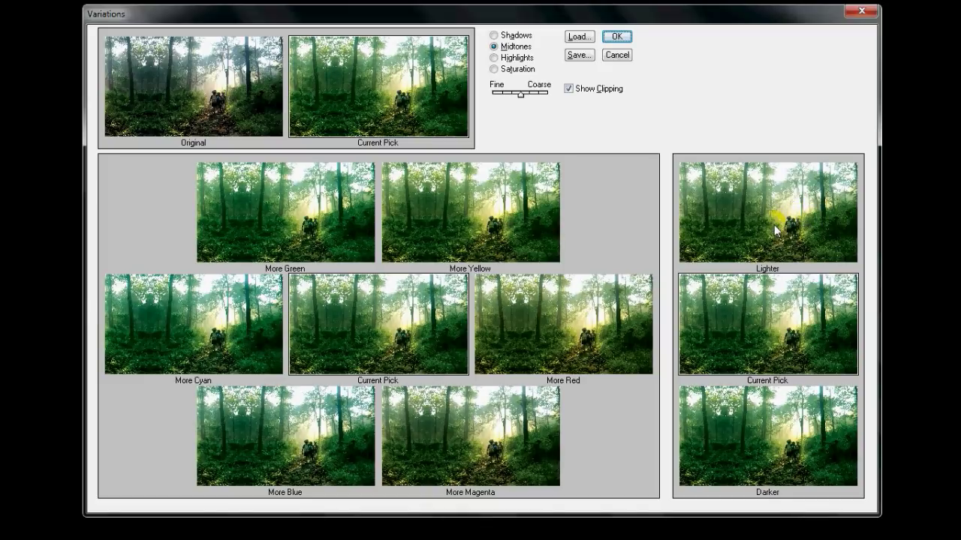
left_click(508, 190)
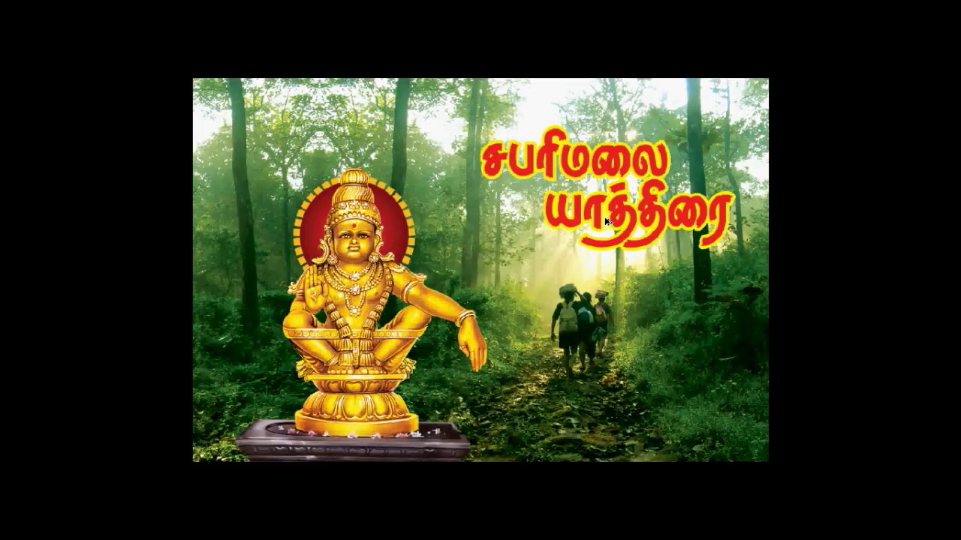
left_click(218, 122)
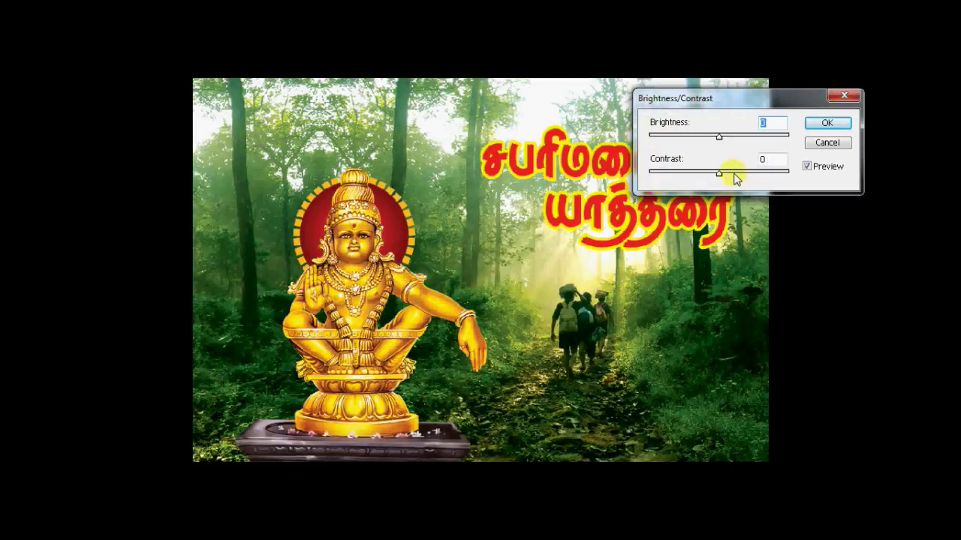
Step: Boost the forest background's contrast to +18 with Brightness/Contrast
left_click(732, 173)
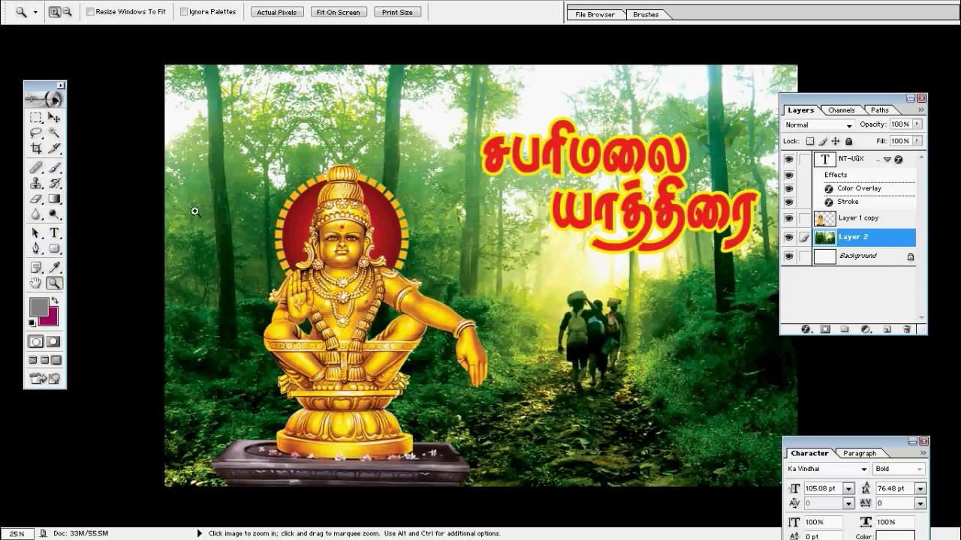
Step: Select the Rounded Rectangle tool and set its corner radius to 0.5 in
key("u")
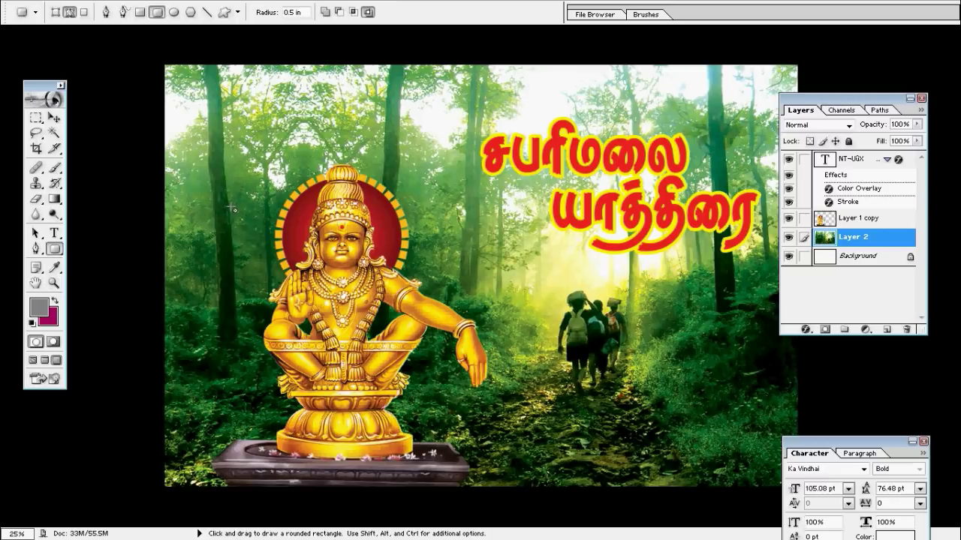
left_click(57, 251)
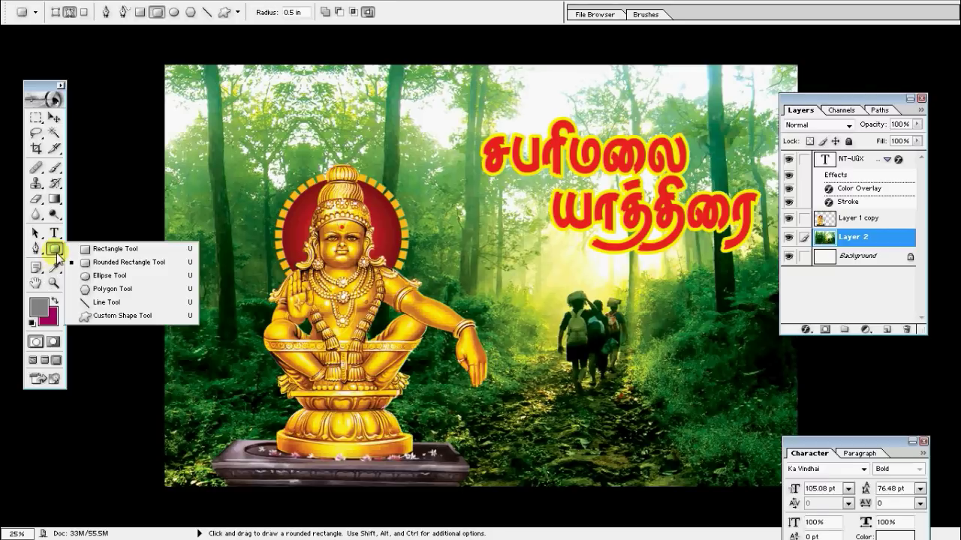
left_click(105, 314)
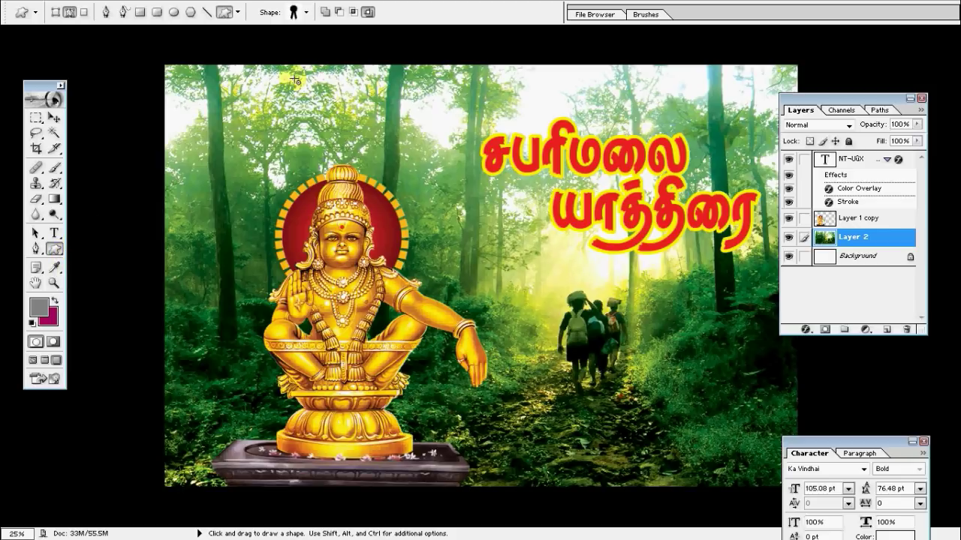
left_click(156, 13)
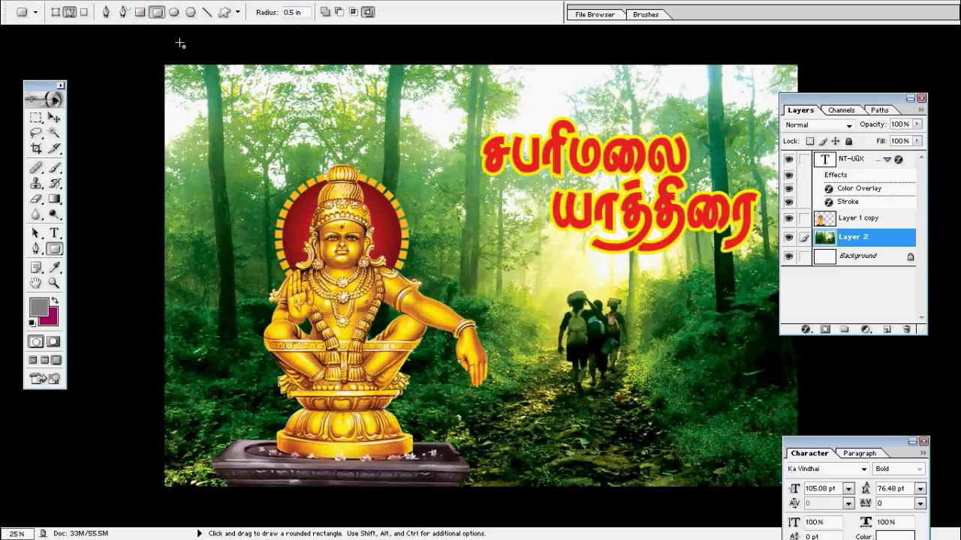
left_click(157, 12)
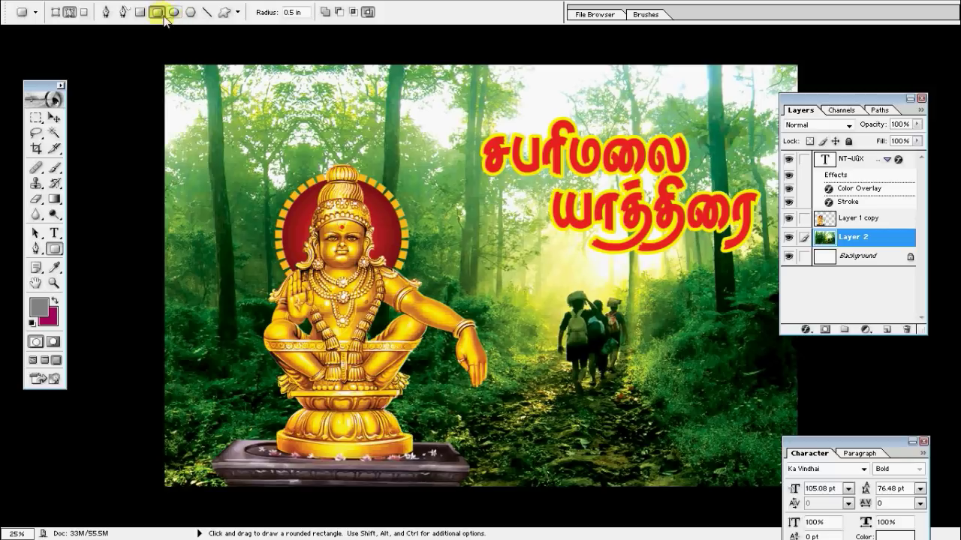
left_click(300, 12)
type(".5")
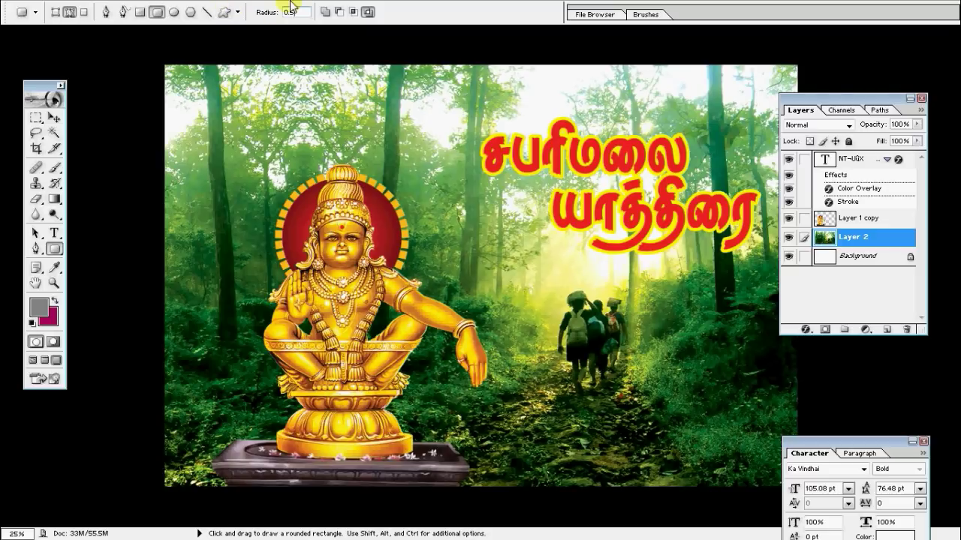
Step: Show the banner full screen and test-drag a rounded rectangle around the walkers
scroll(569, 306, "up", 1)
type("27.5")
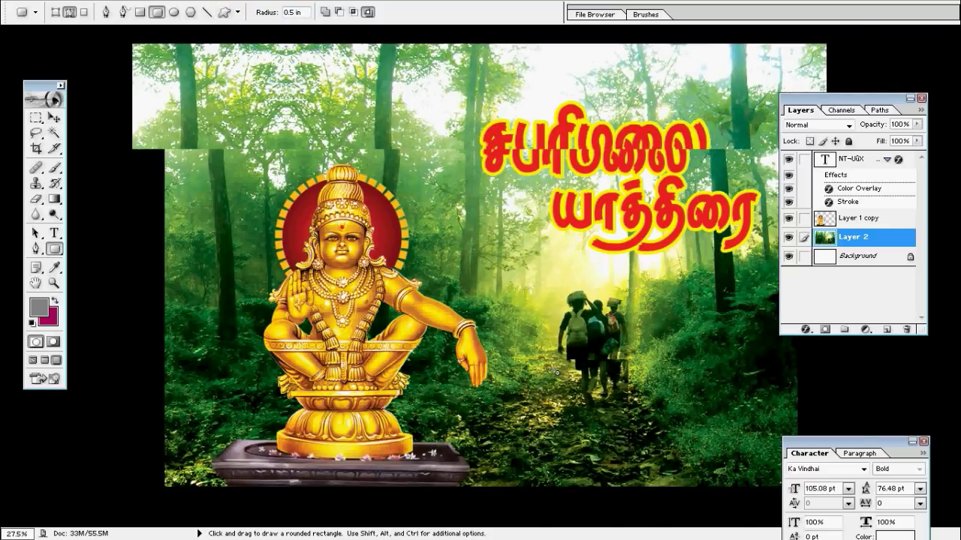
scroll(552, 334, "up", 1)
key("f")
key("f")
key("Tab")
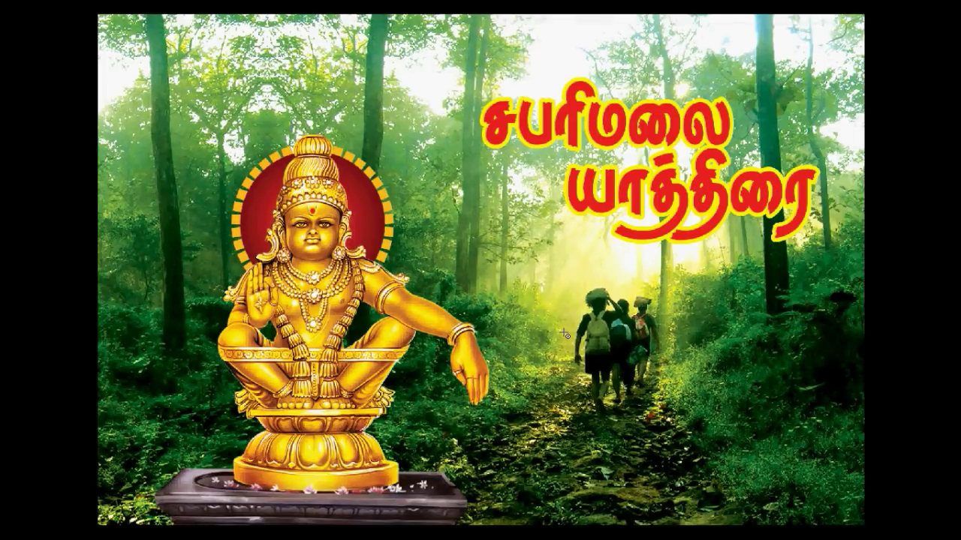
left_click_drag(542, 298, 631, 425)
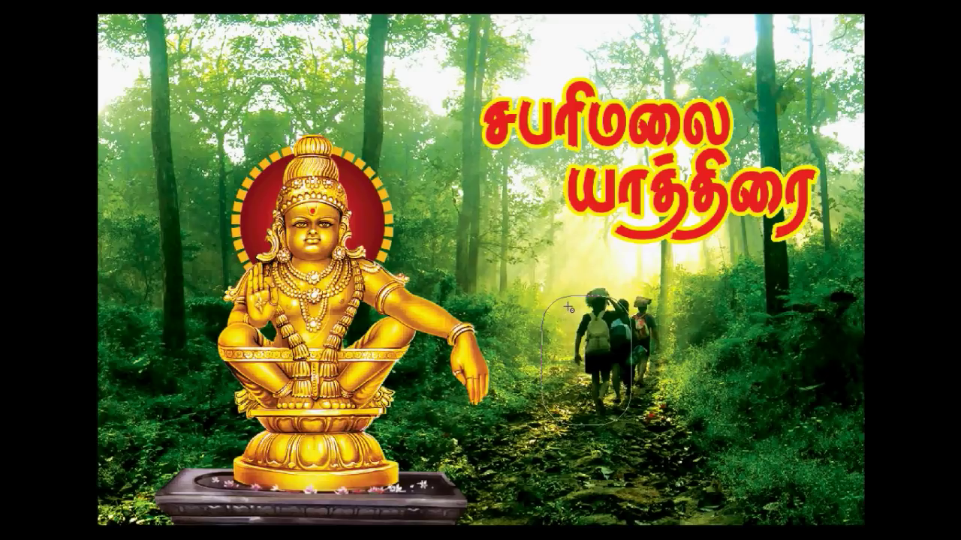
key("ctrl+shift+s")
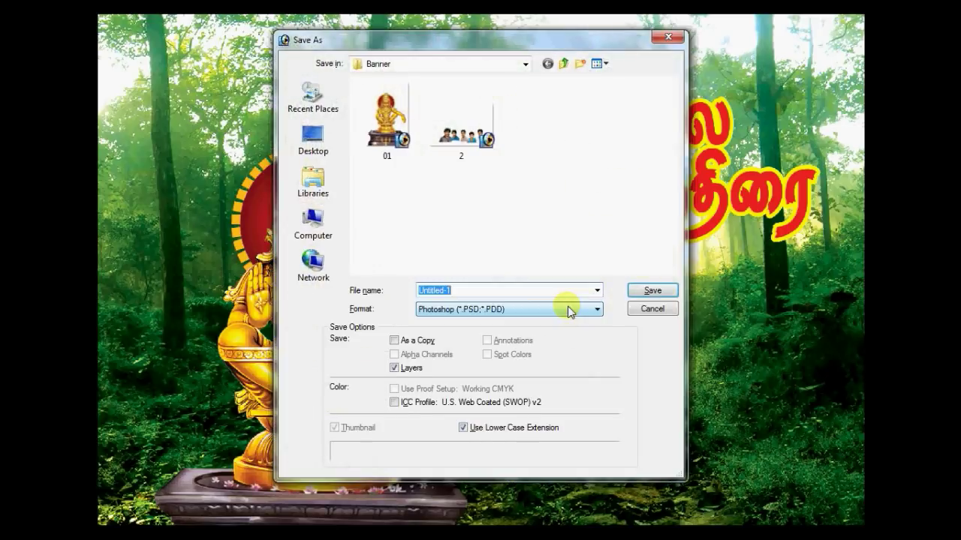
key("Escape")
key("Tab")
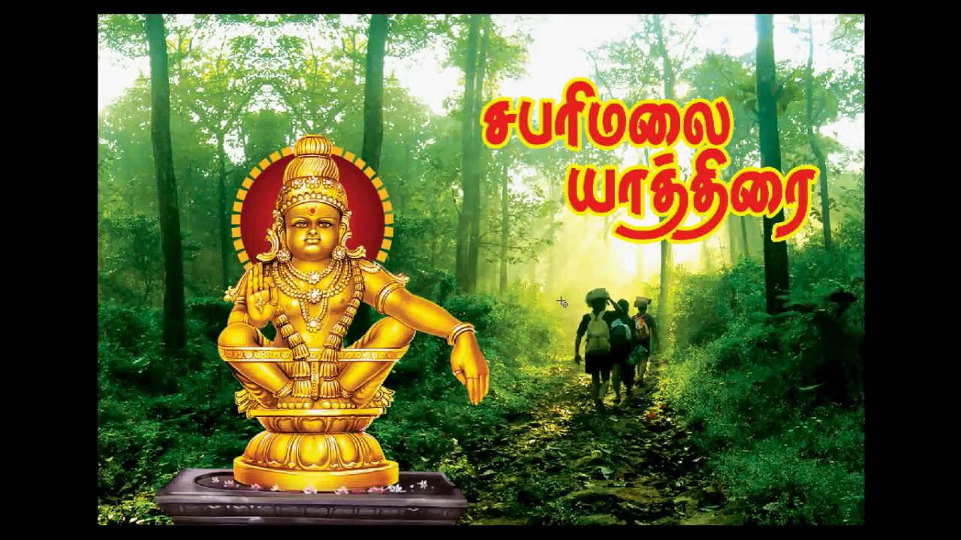
Step: Draw a rounded rectangle around the walkers and fill it grey on new Layer 3
left_click_drag(556, 292, 639, 411)
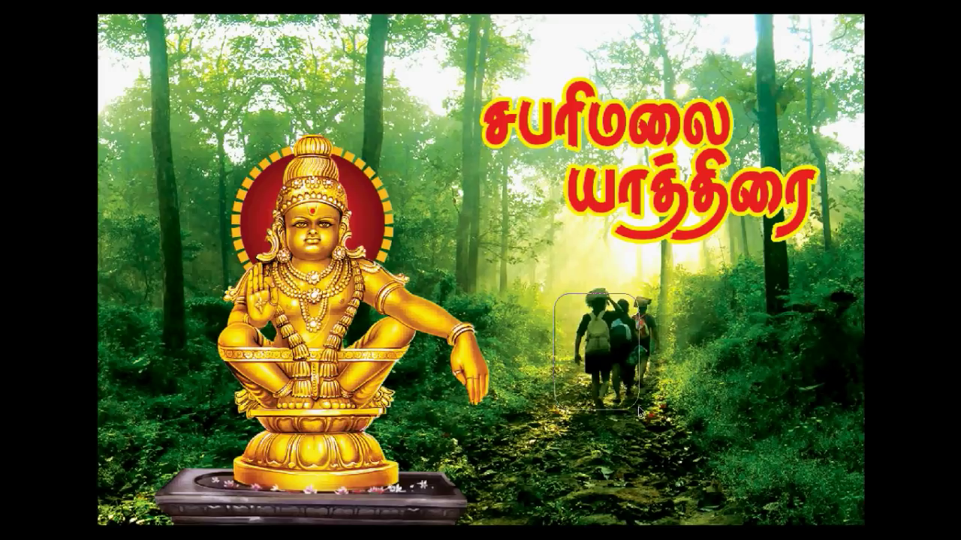
key("ctrl+Return")
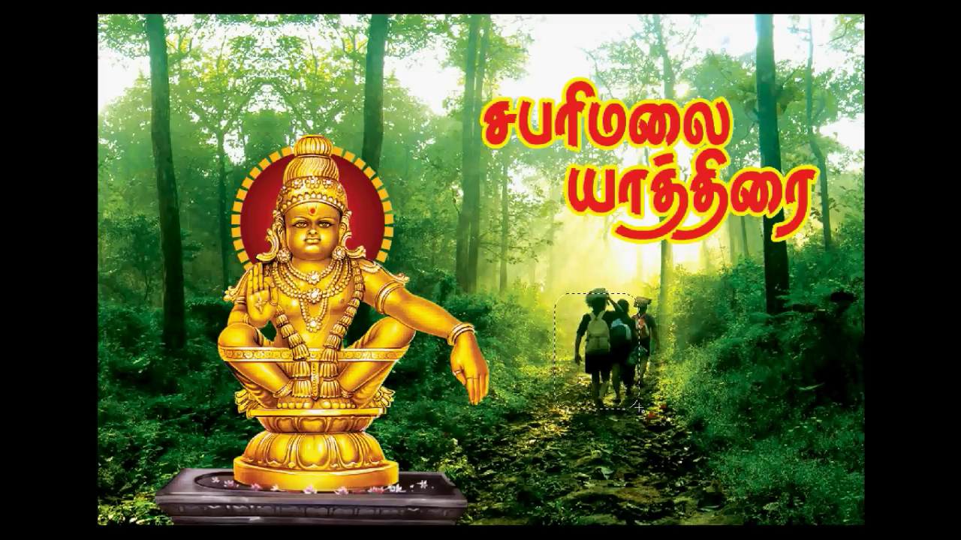
key("ctrl+shift+n")
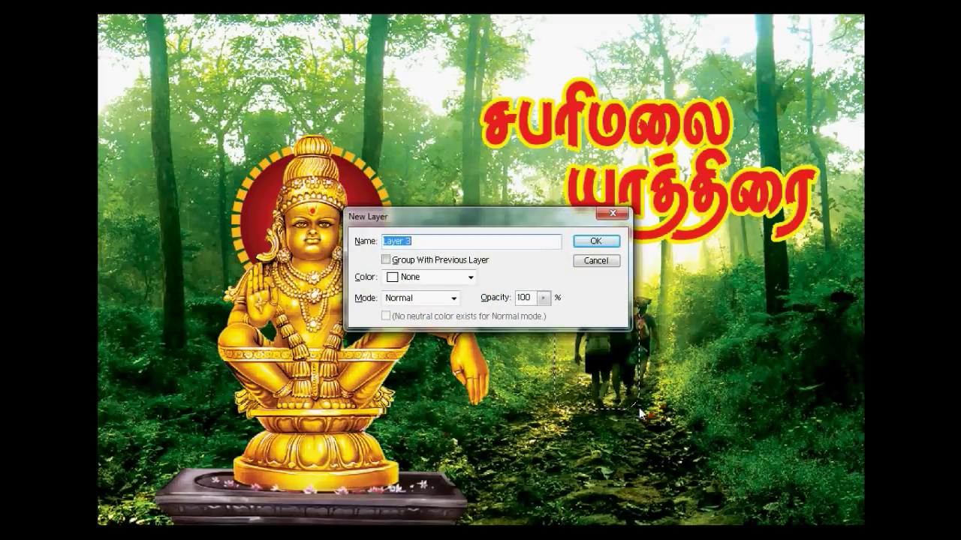
key("Return")
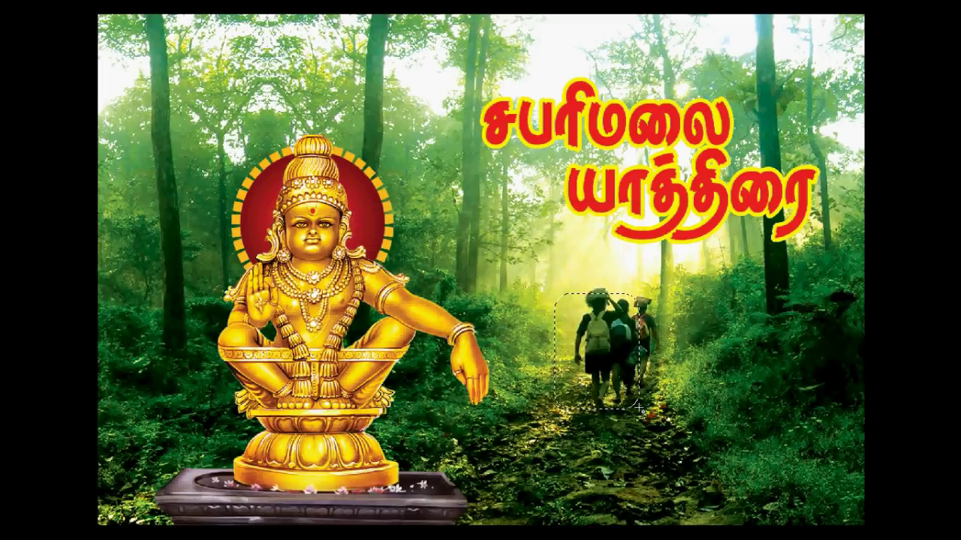
key("Tab")
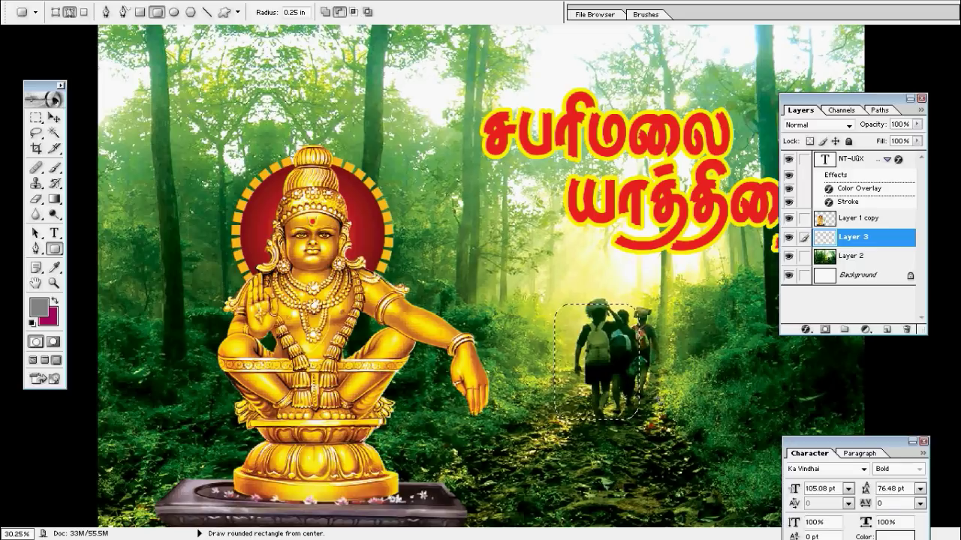
key("alt+BackSpace")
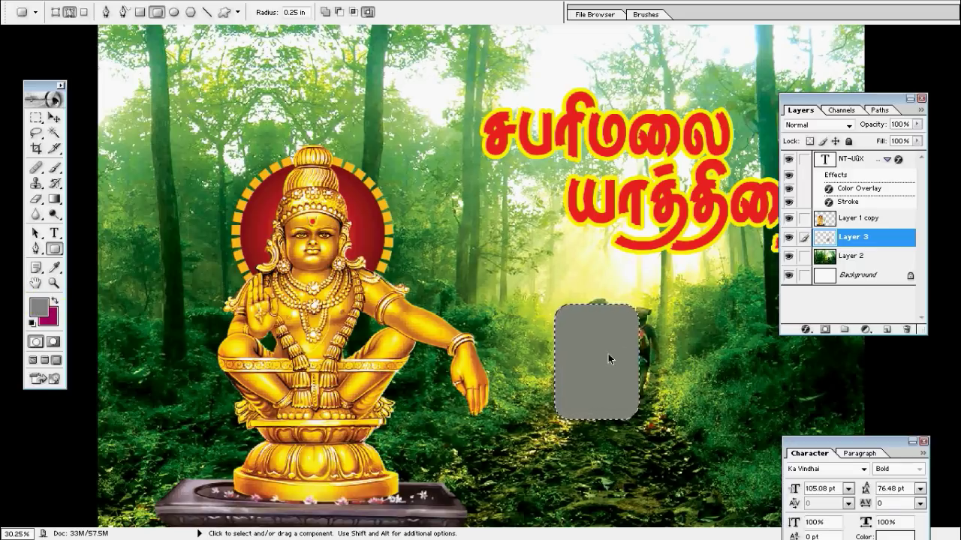
key("ctrl+d")
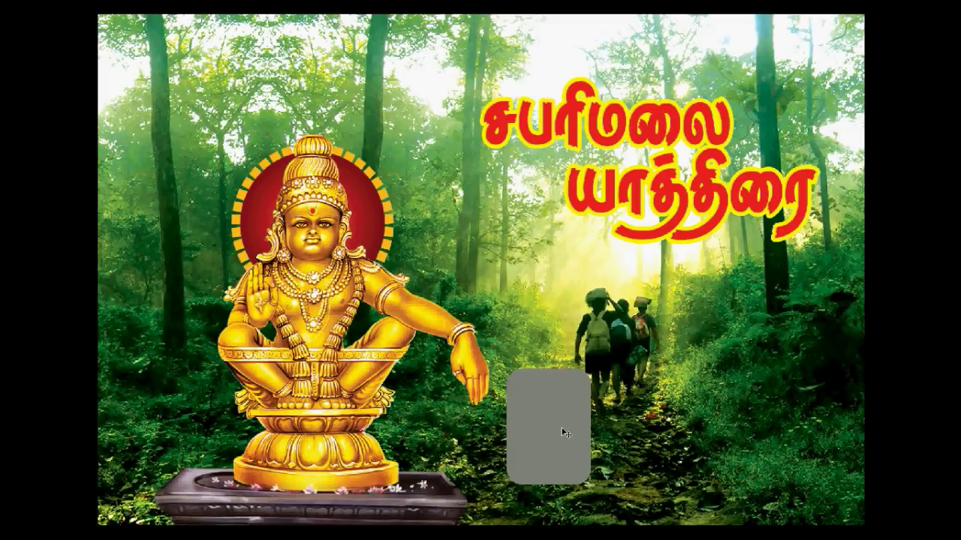
Step: Shrink and narrow the grey rounded box with Free Transform
key("ctrl+t")
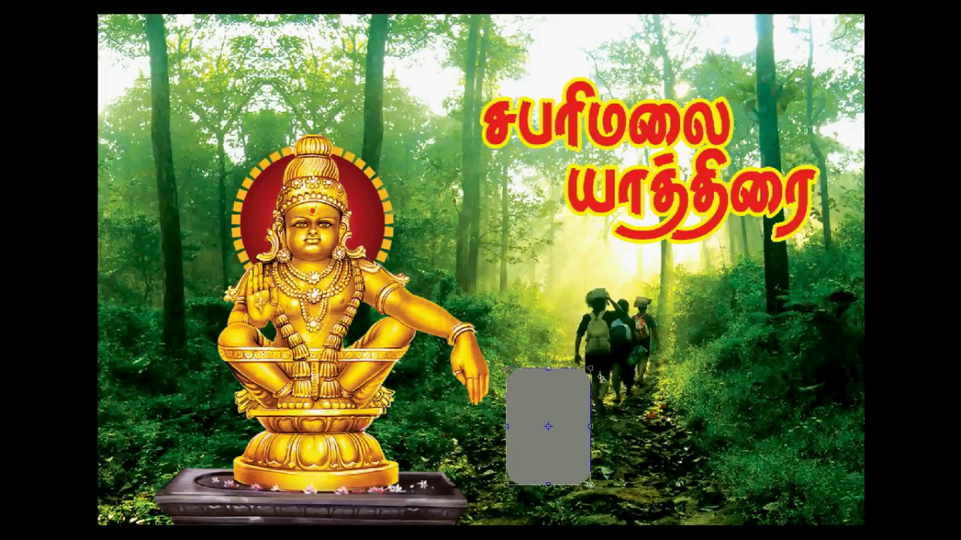
mouse_move(590, 369)
left_mouse_down()
mouse_move(554, 428)
mouse_move(563, 405)
left_mouse_up()
key("Return")
key("ctrl+t")
key("Return")
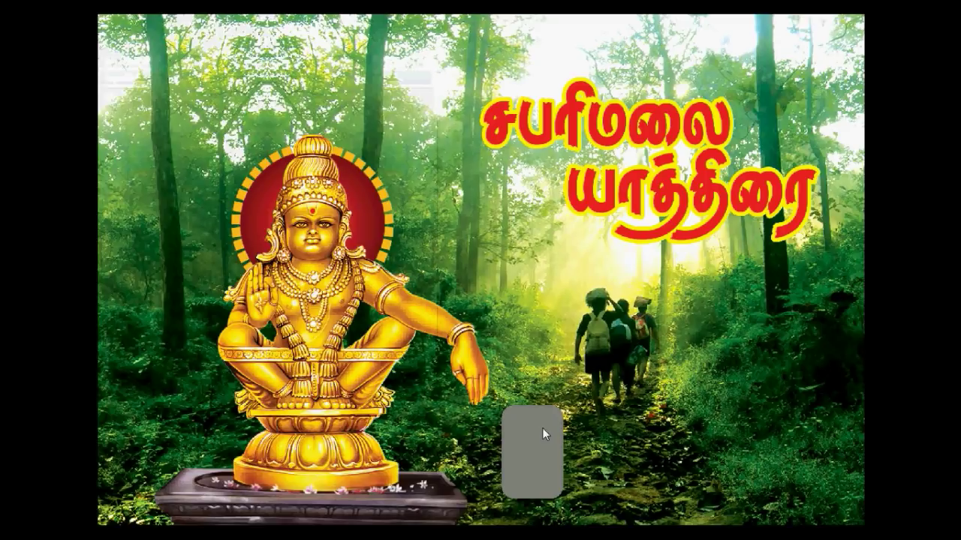
Step: Add a light-green Colour Overlay effect to the grey box on Layer 3
key("F7")
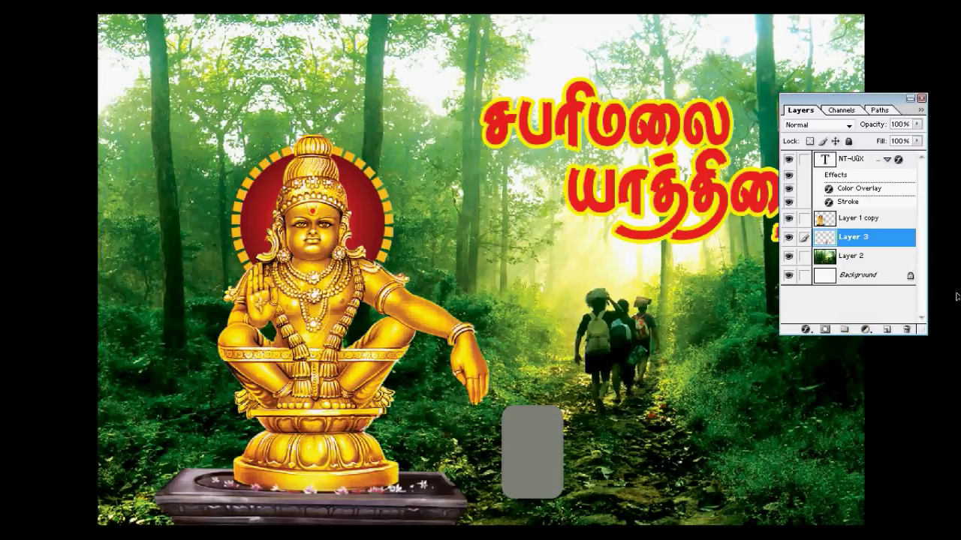
left_click(805, 329)
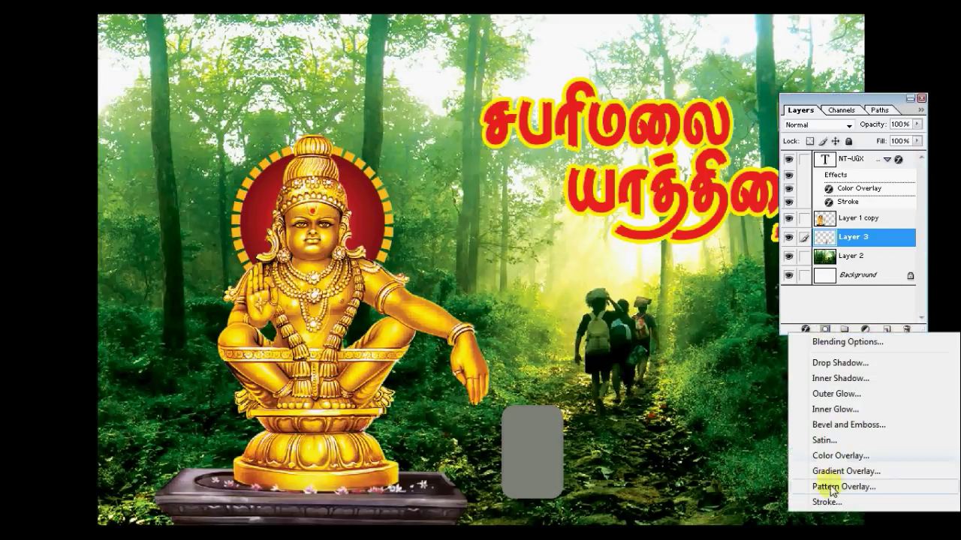
left_click(827, 456)
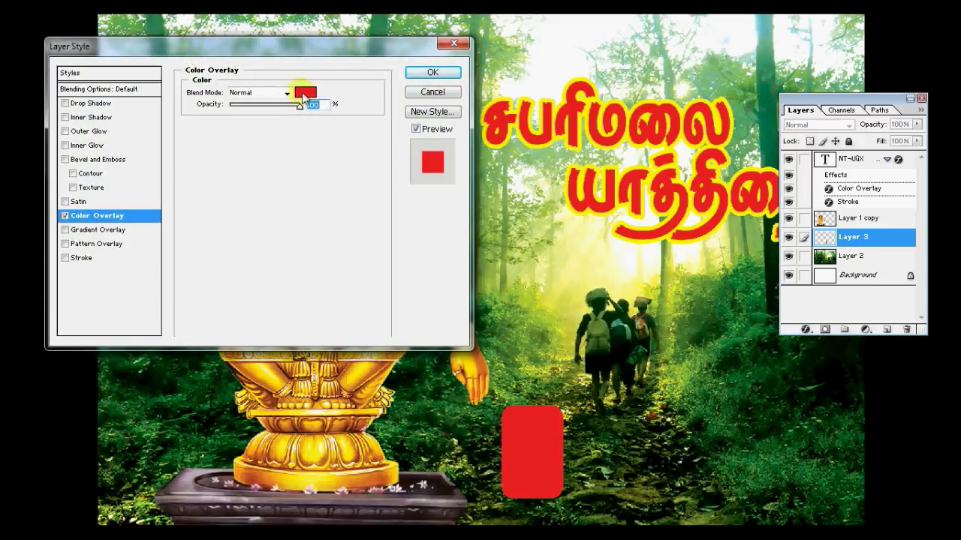
left_click(304, 92)
left_click_drag(424, 150, 776, 107)
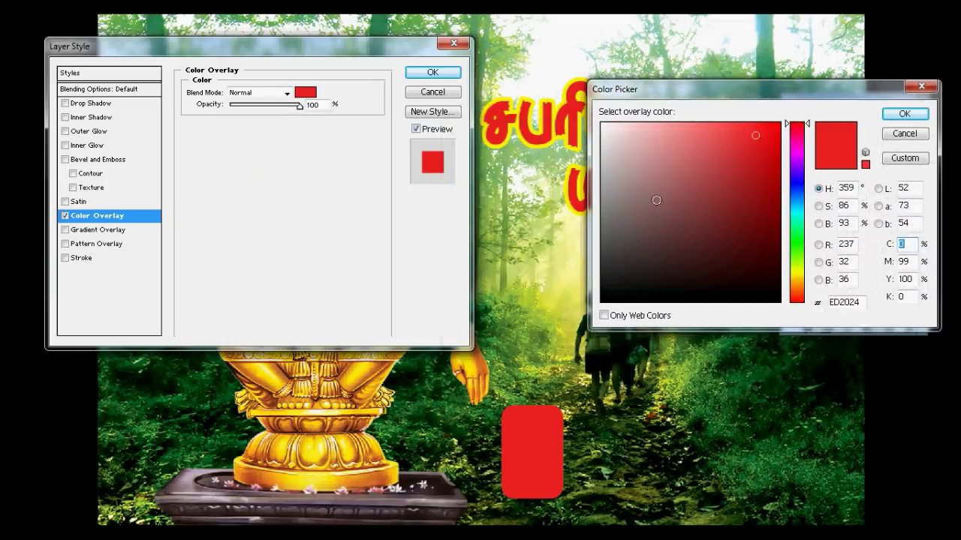
left_click(642, 198)
left_click(671, 142)
left_click_drag(794, 276, 800, 257)
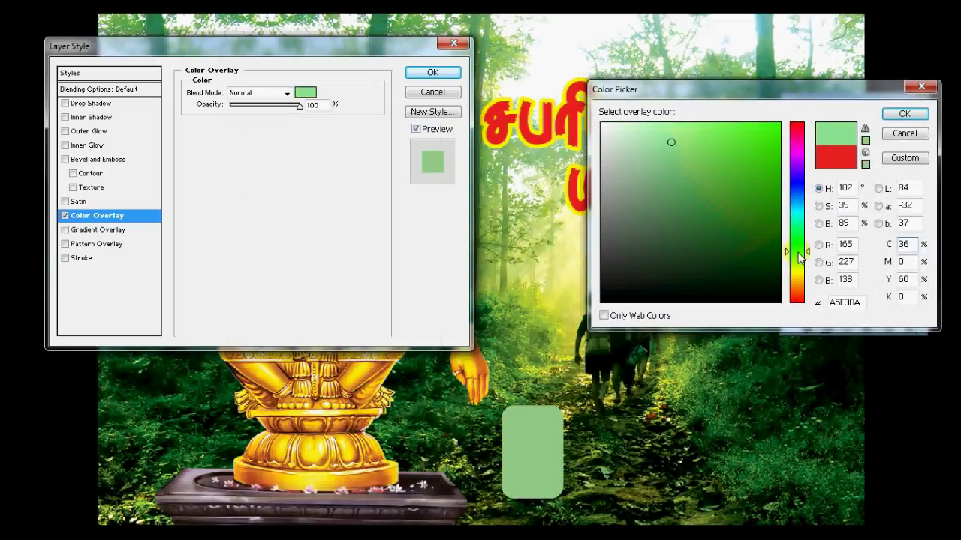
key("Return")
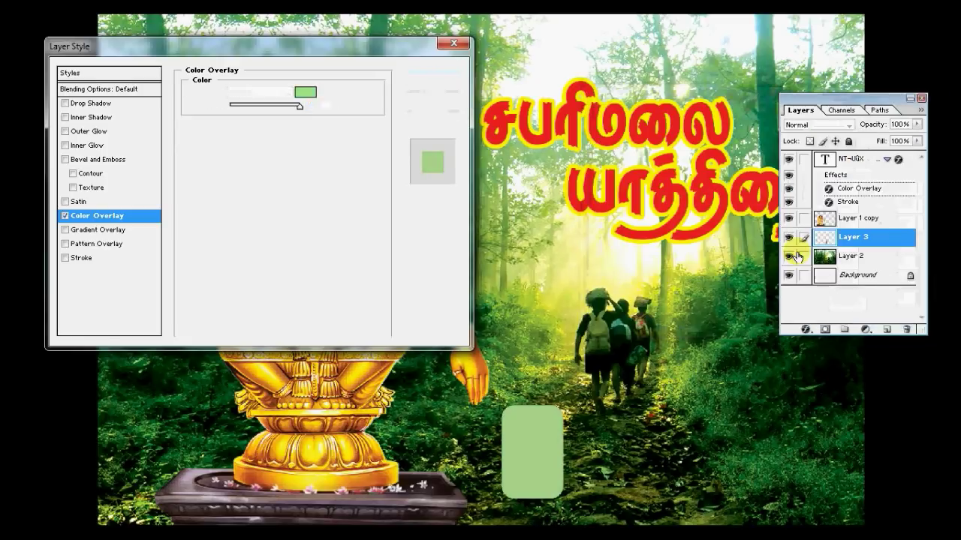
key("Return")
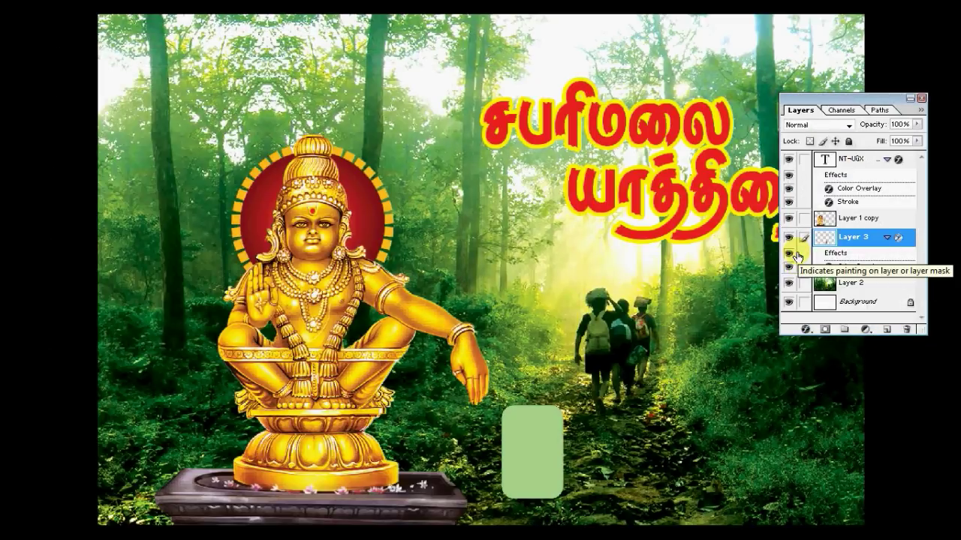
Step: Give the green card a 3 px yellow (FFF200) outside Stroke effect
left_click(806, 329)
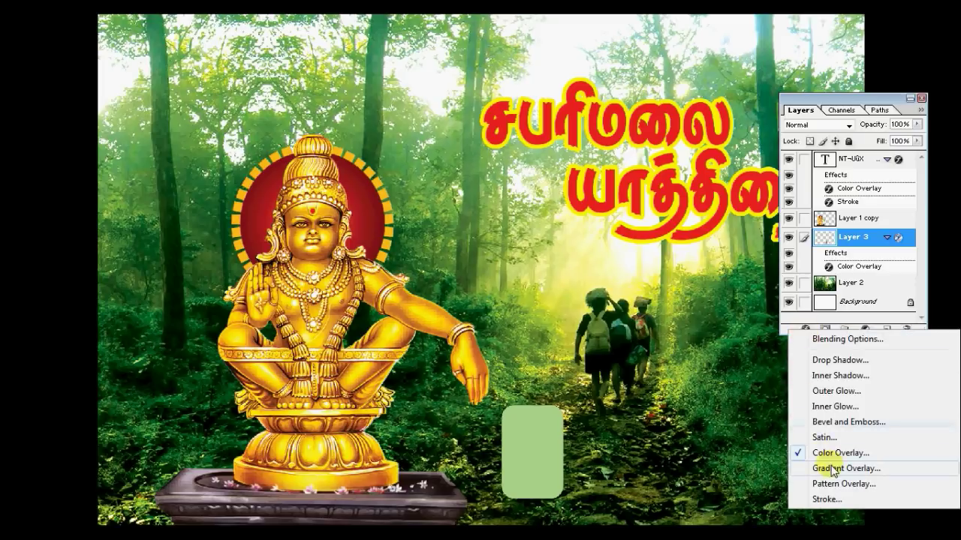
left_click(826, 499)
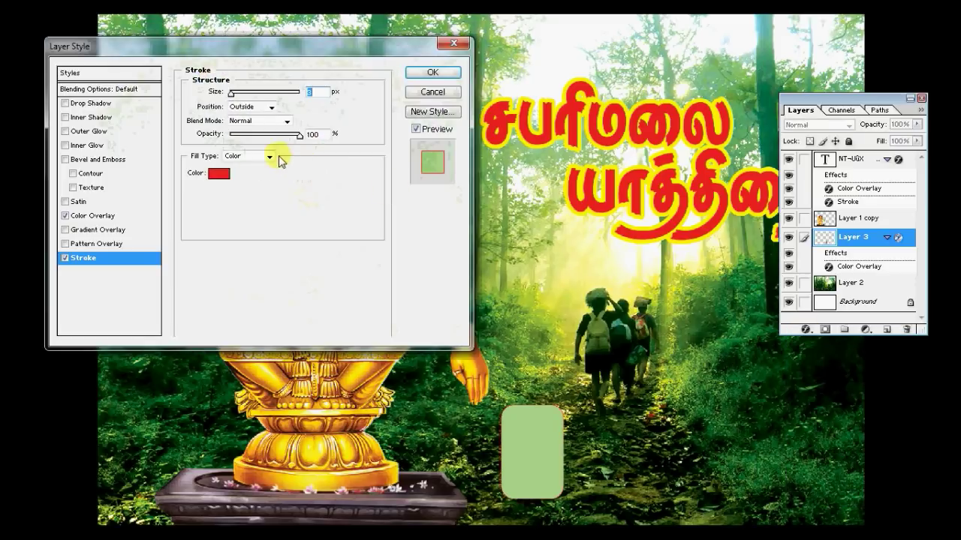
left_click(219, 174)
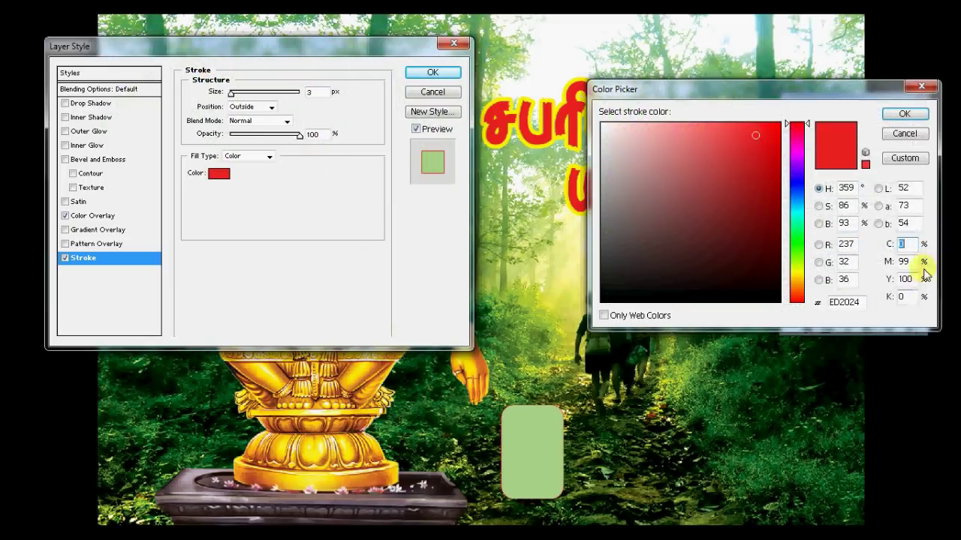
type("0")
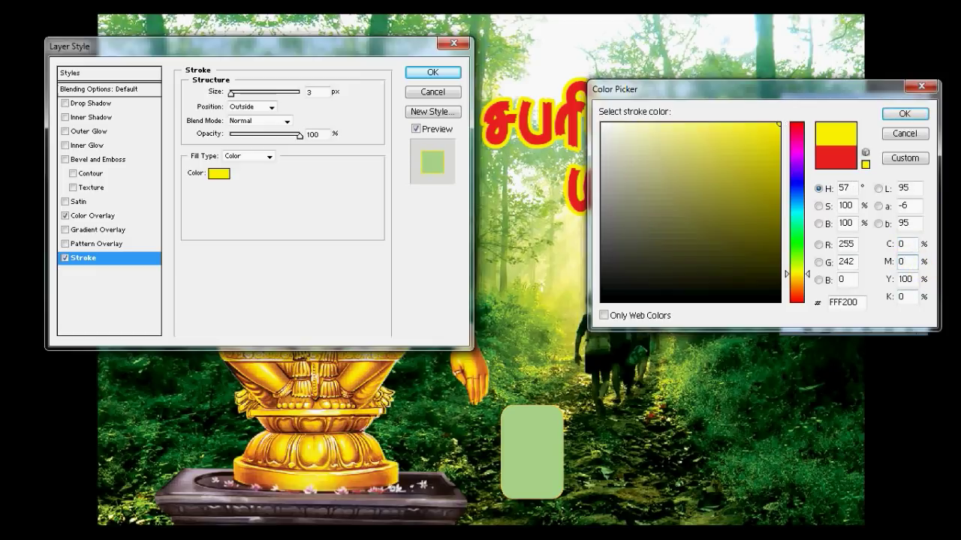
key("Return")
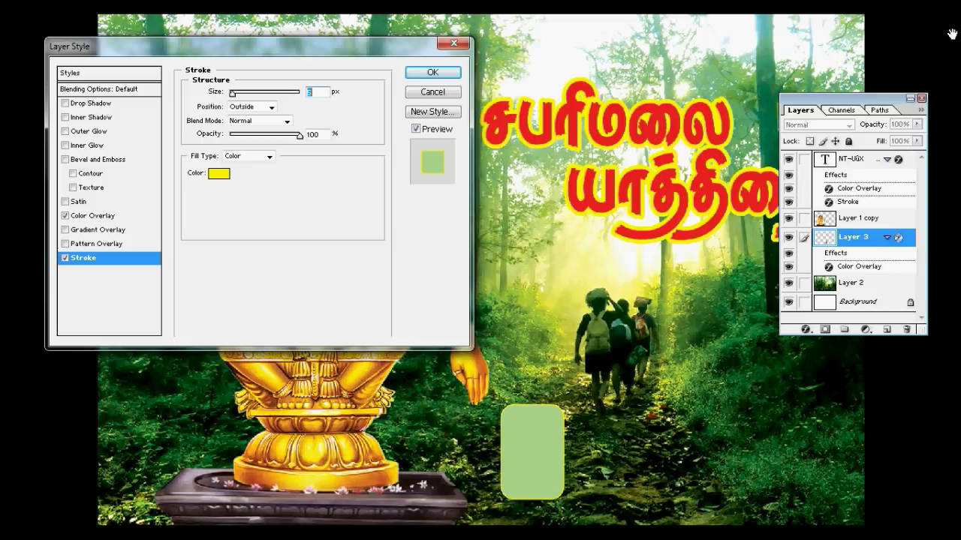
key("Return")
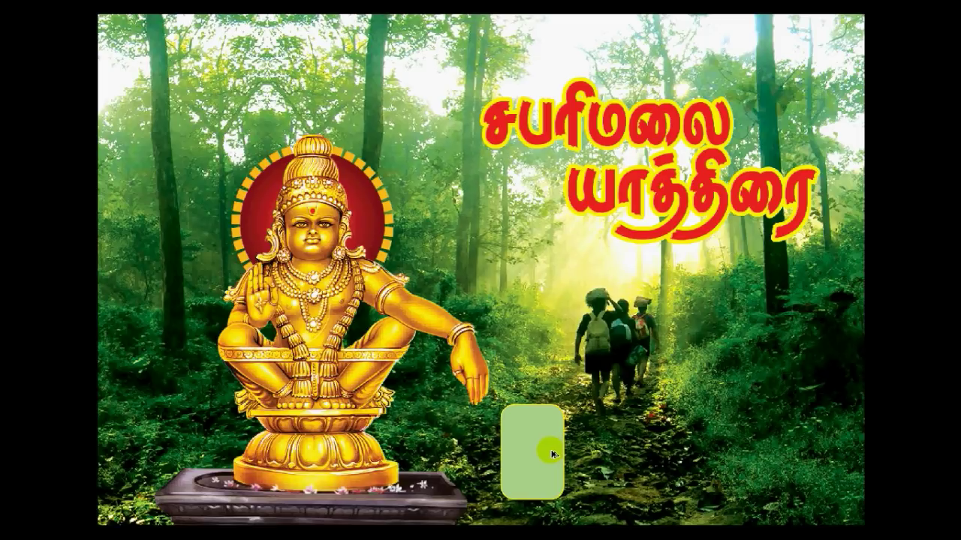
Step: Alt-drag four copies of the green card to make a row of five
left_click_drag(546, 448, 614, 448)
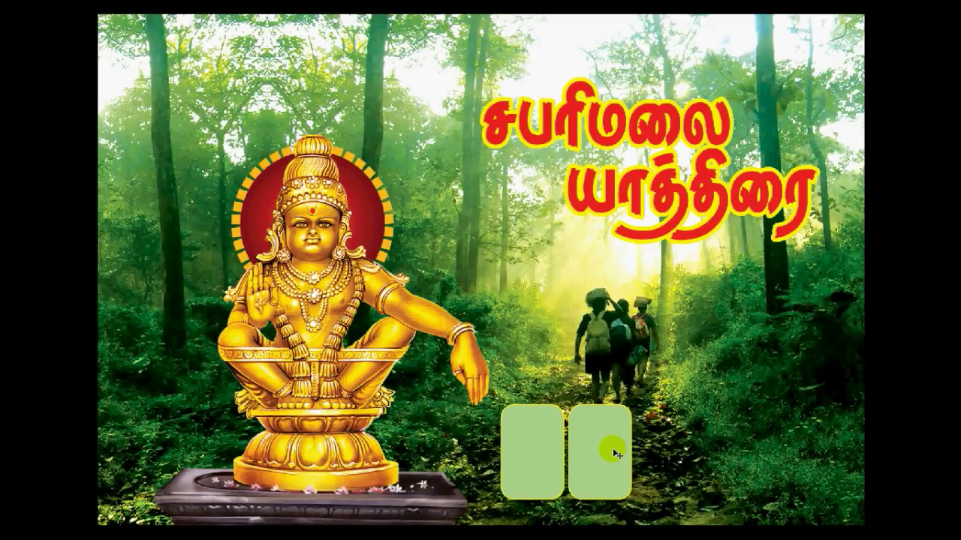
left_click_drag(606, 450, 675, 448)
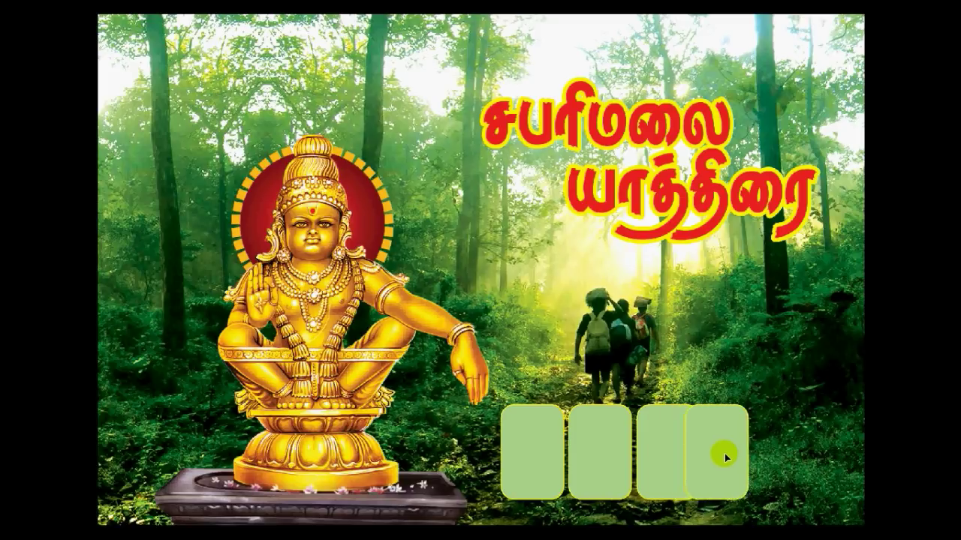
left_click_drag(693, 451, 743, 458)
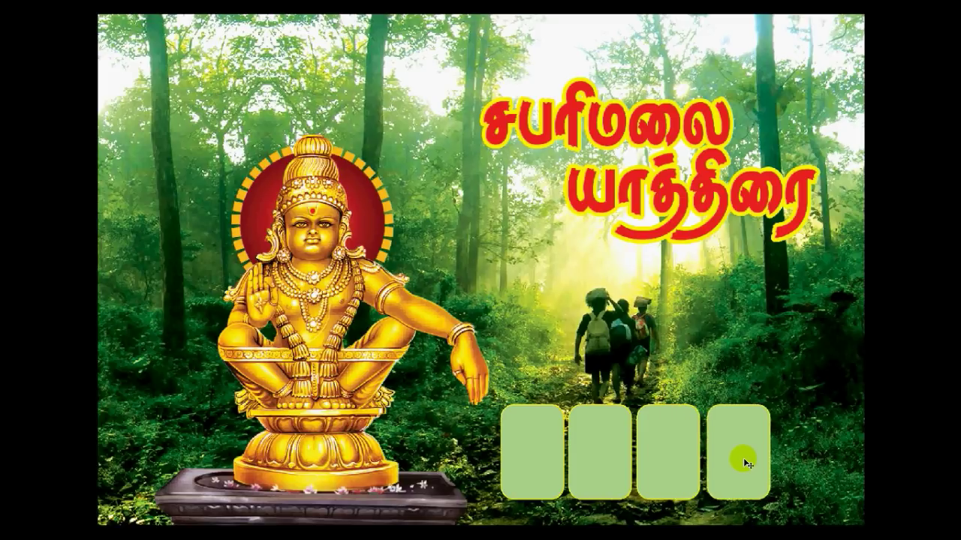
left_click_drag(737, 456, 805, 460)
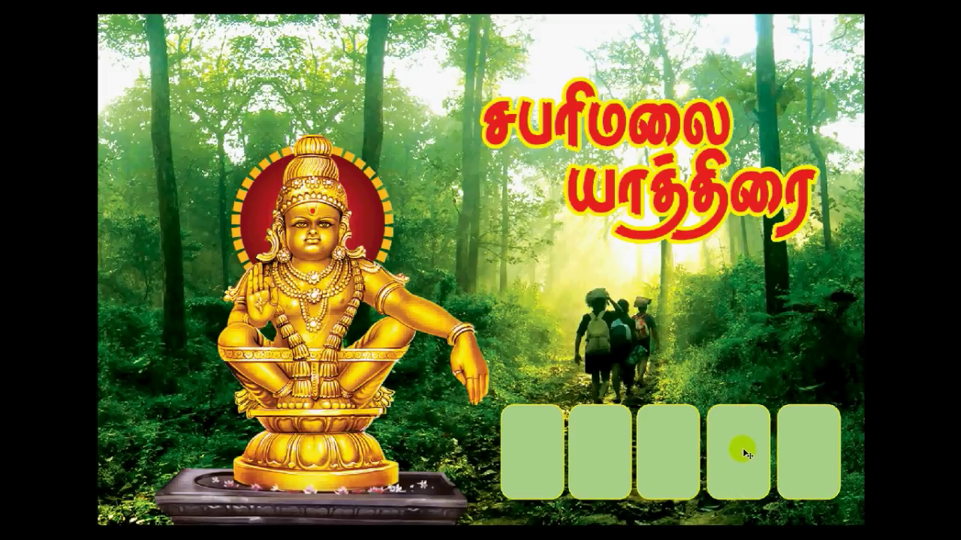
scroll(747, 446, "down", 1)
scroll(721, 413, "down", 1)
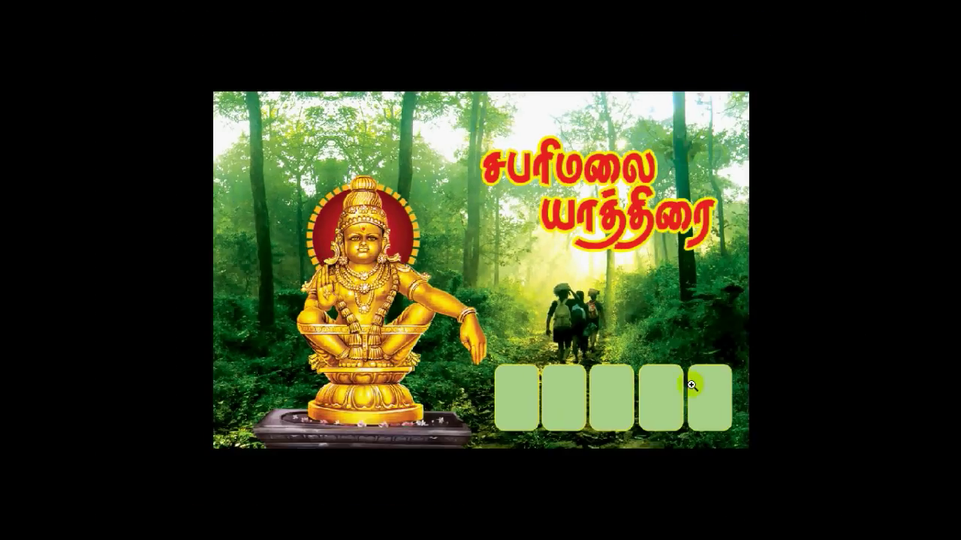
scroll(721, 398, "up", 1)
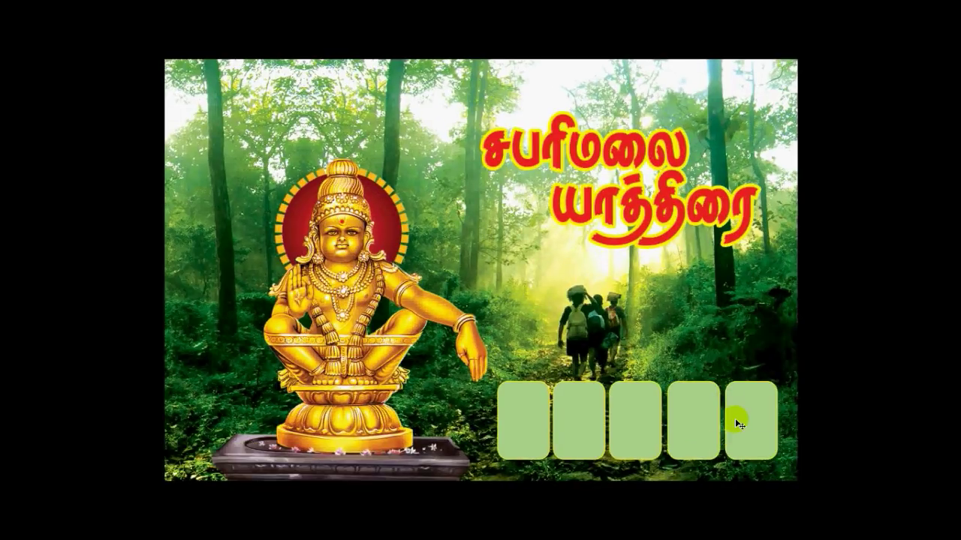
left_click(734, 418)
key("Escape")
Step: Open 2.psd from the Banner folder and move its window aside
left_click(658, 392)
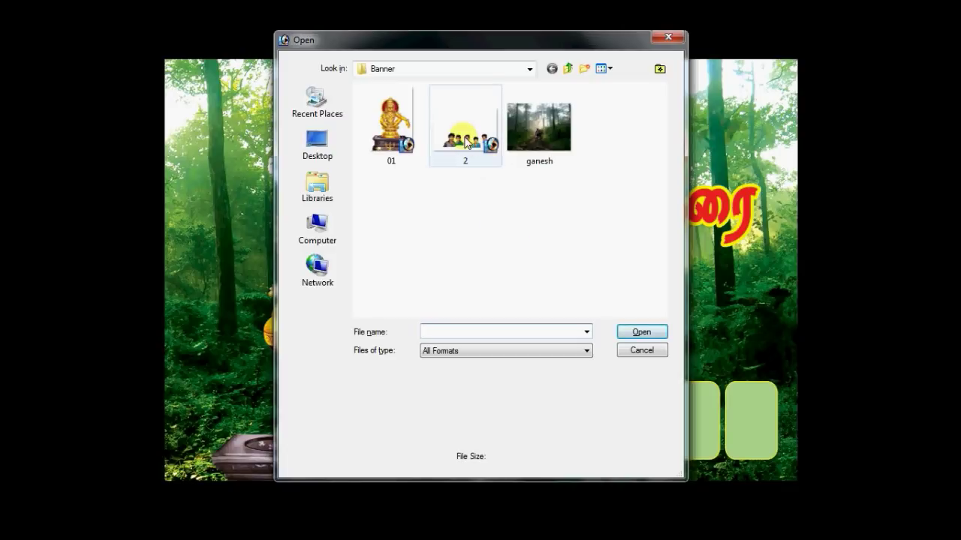
left_click(466, 142)
double_click(459, 140)
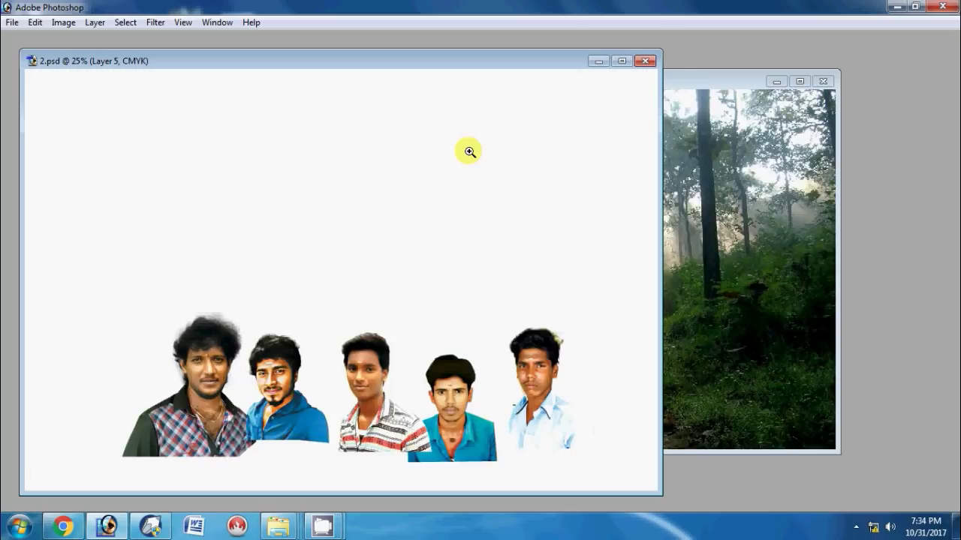
left_click_drag(385, 62, 771, 57)
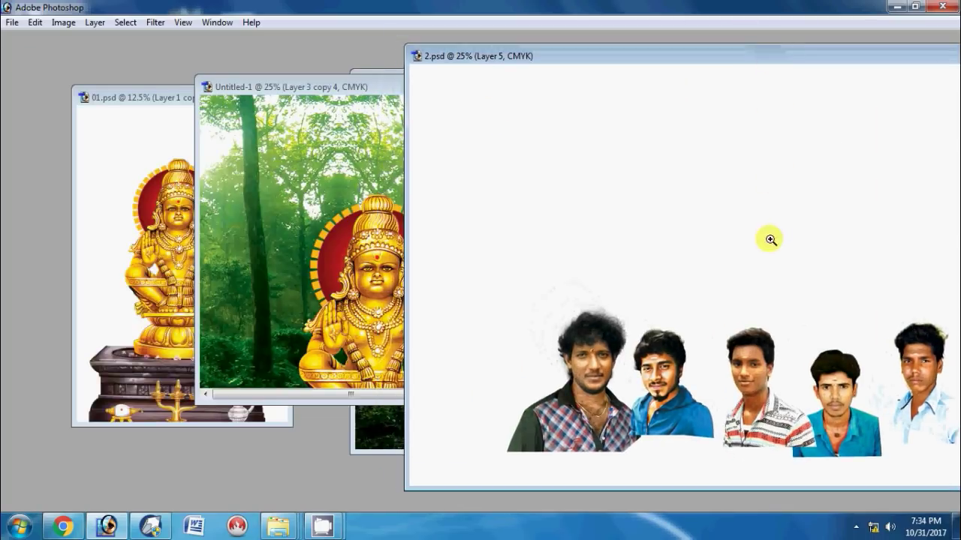
Step: Select the first man's portrait layer, trial-copy it into the banner, then undo
right_click(602, 361)
left_click(621, 365)
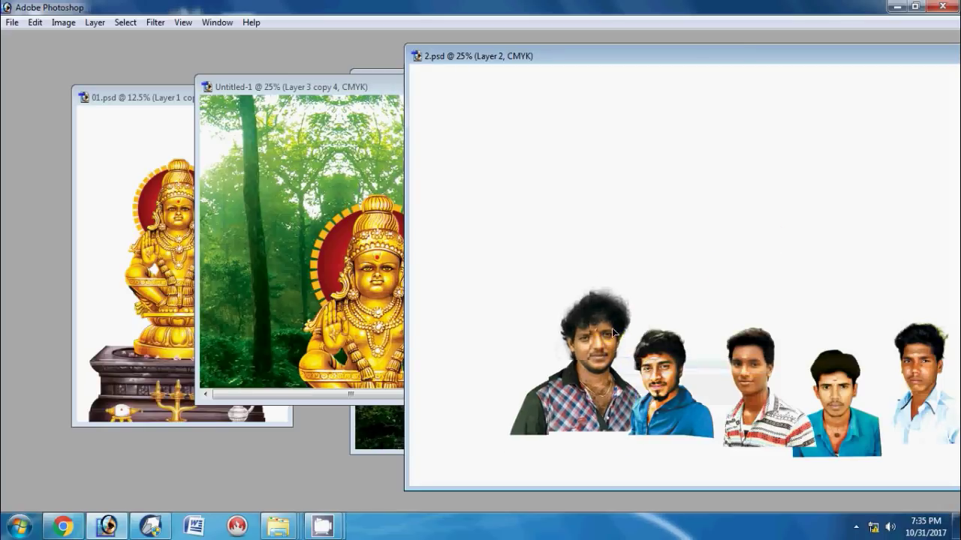
left_click_drag(529, 66, 694, 89)
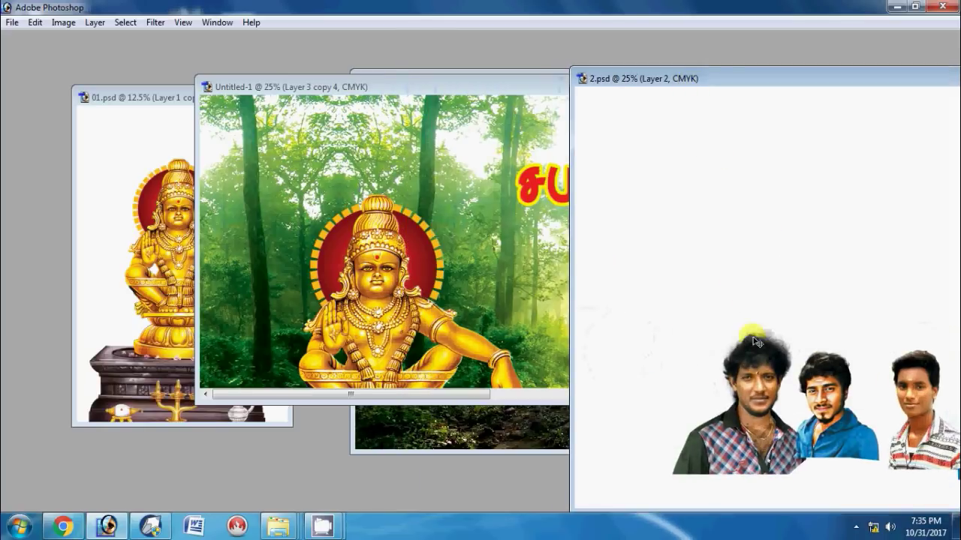
mouse_move(762, 377)
left_mouse_down()
mouse_move(644, 331)
mouse_move(465, 294)
left_mouse_up()
key("f")
key("ctrl+z")
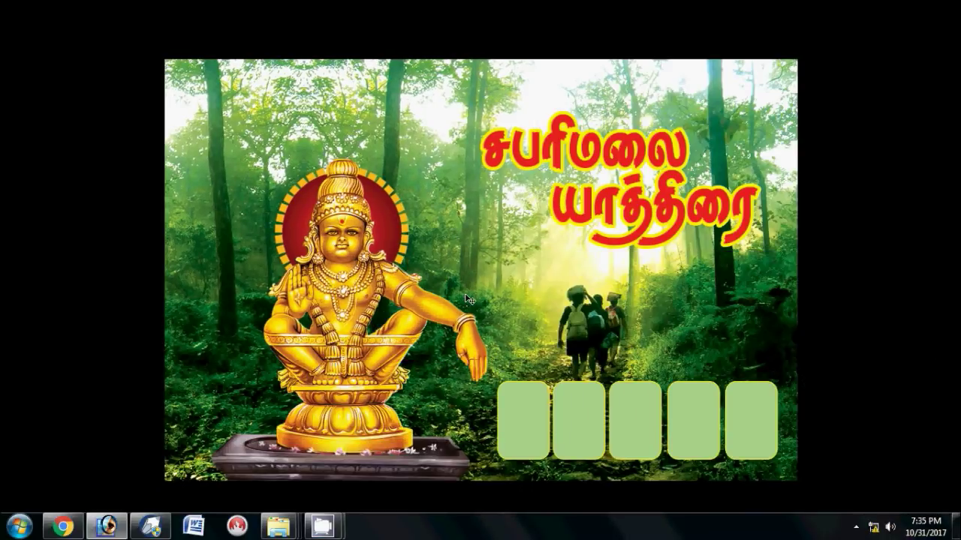
Step: Select the green card layer and drag the plaid-shirted man's photo into the banner
left_click(520, 413)
right_click(523, 418)
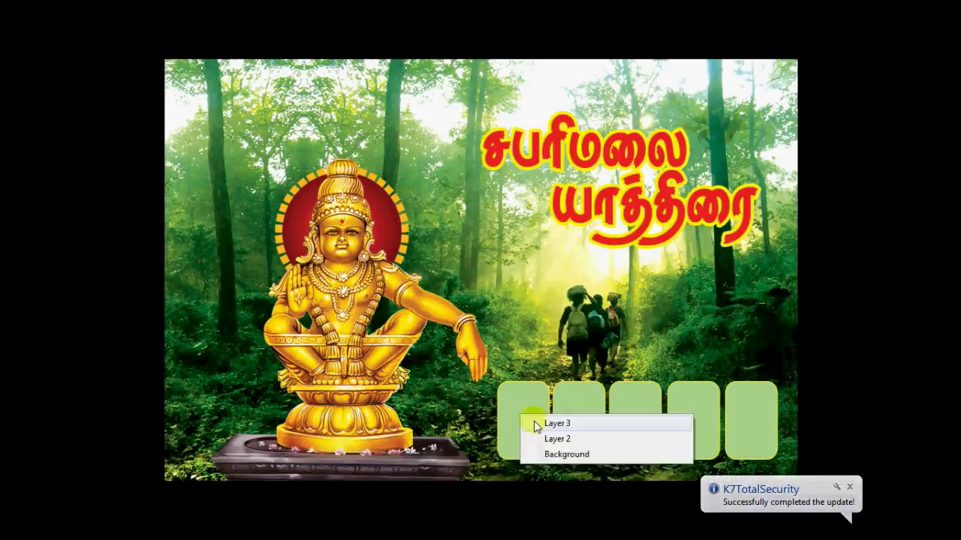
left_click(534, 424)
left_click(534, 393)
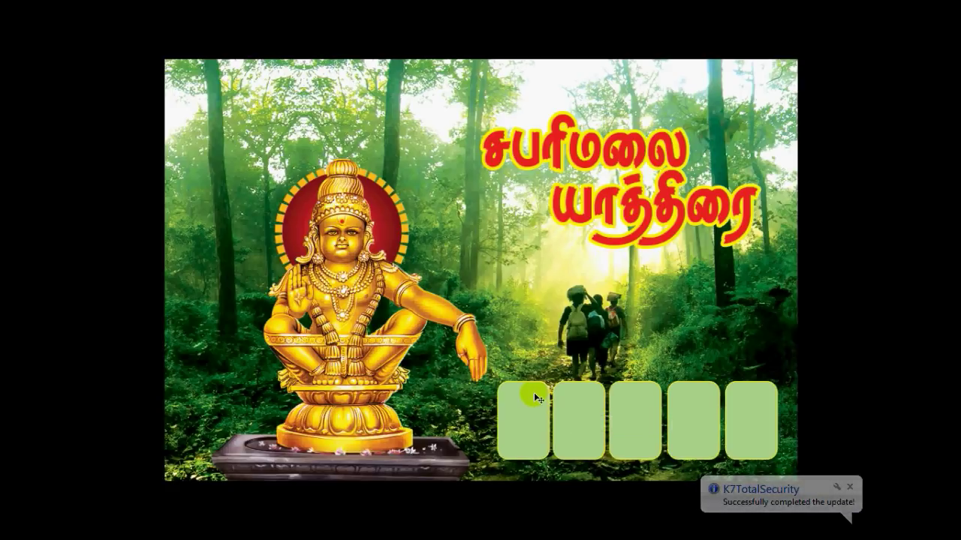
key("f")
mouse_move(774, 327)
left_mouse_down()
mouse_move(496, 308)
mouse_move(530, 434)
left_mouse_up()
key("f")
key("f")
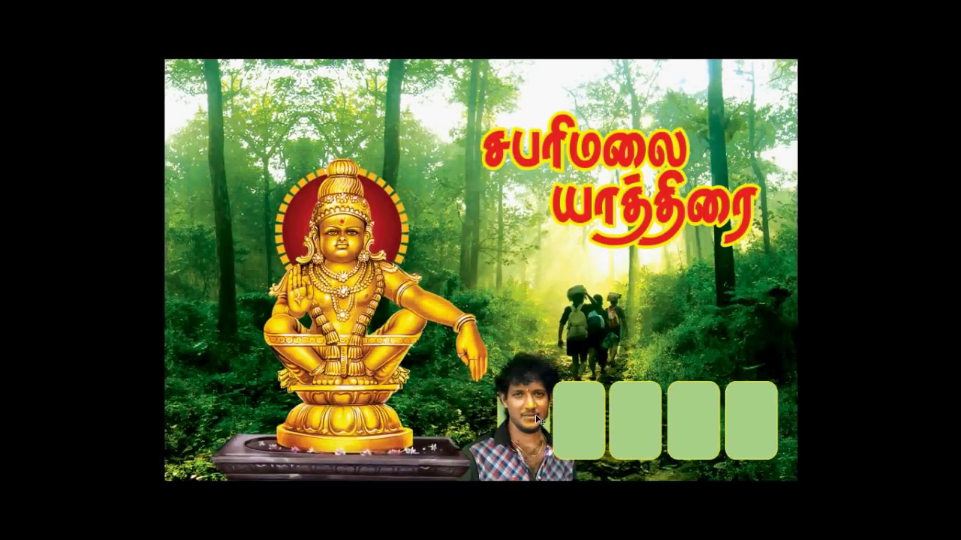
Step: Scale and position the plaid-shirt photo to fill the first green card
key("ctrl+t")
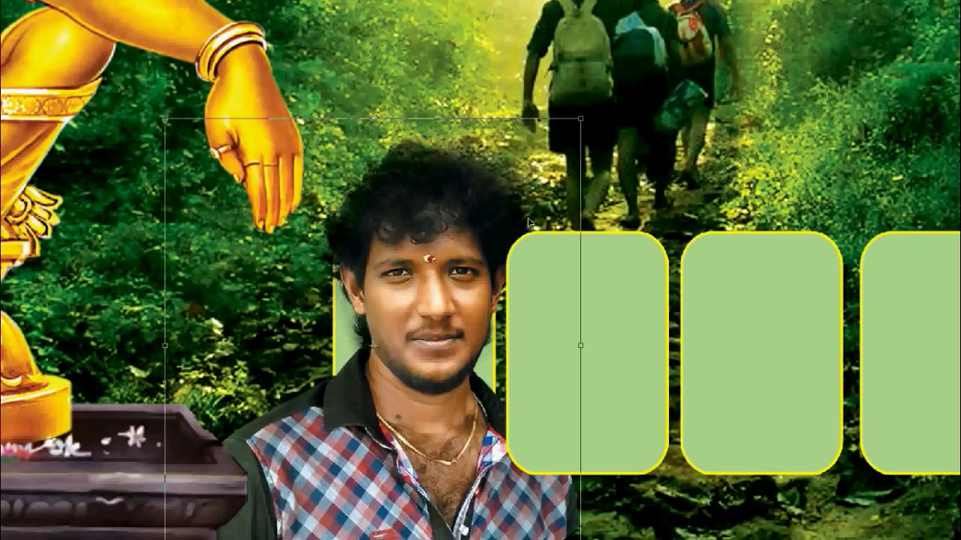
left_click_drag(579, 119, 481, 221)
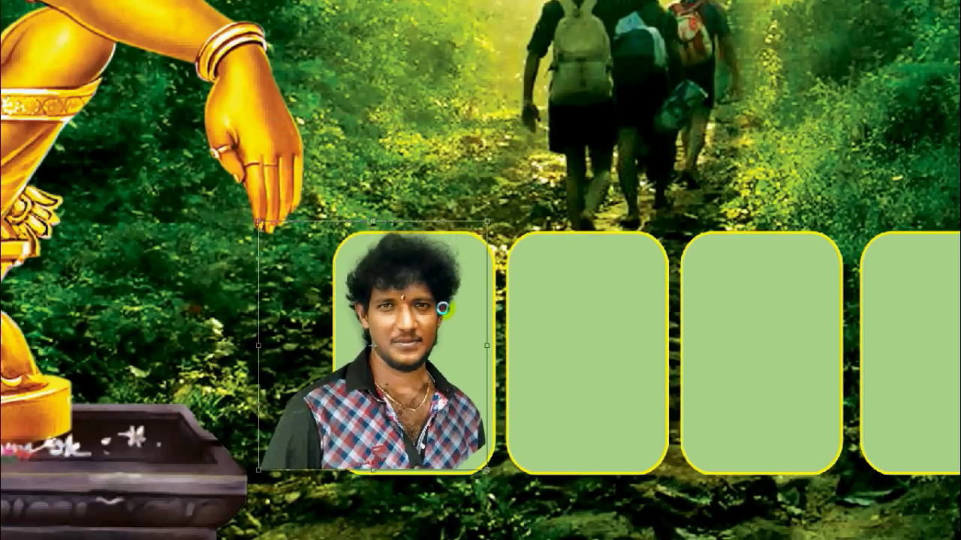
left_click_drag(444, 319, 454, 349)
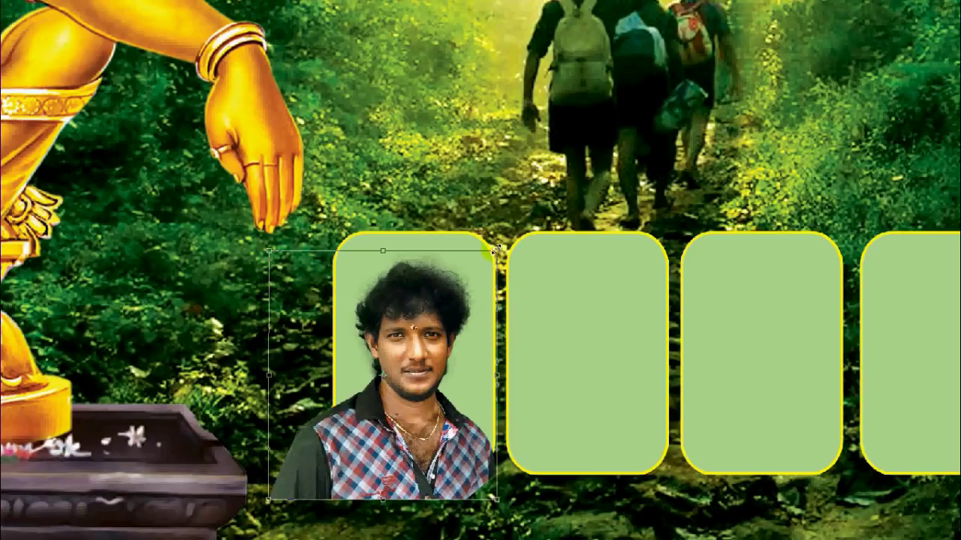
left_click_drag(503, 269, 513, 258)
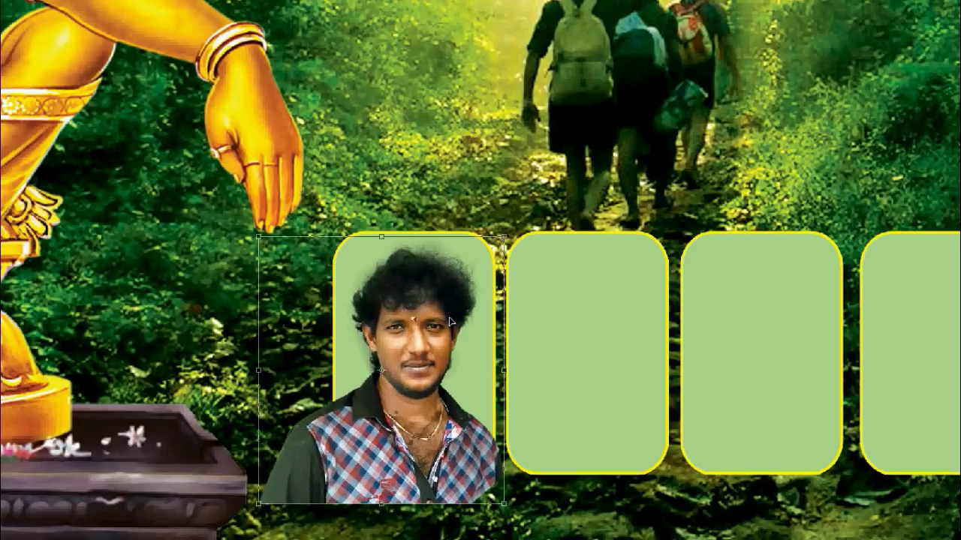
key("Return")
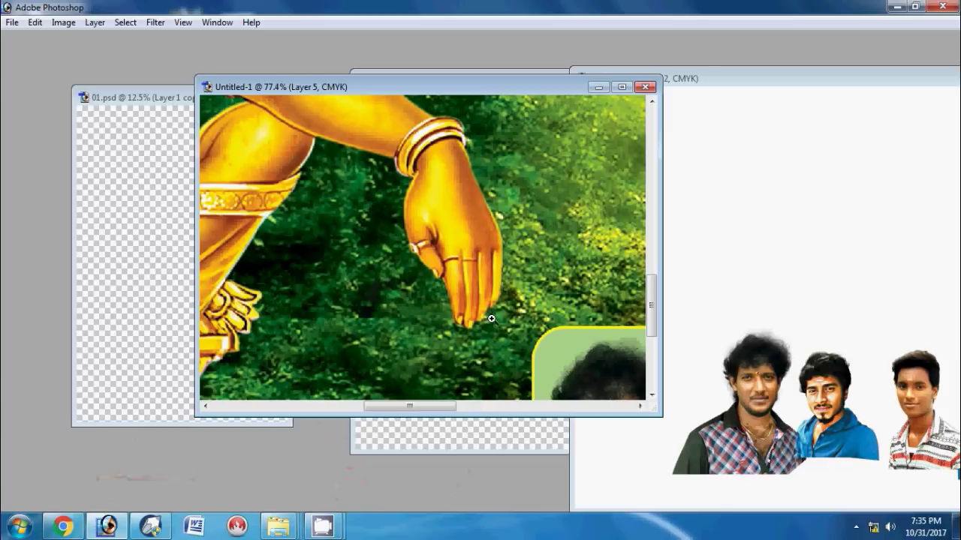
left_click(811, 357)
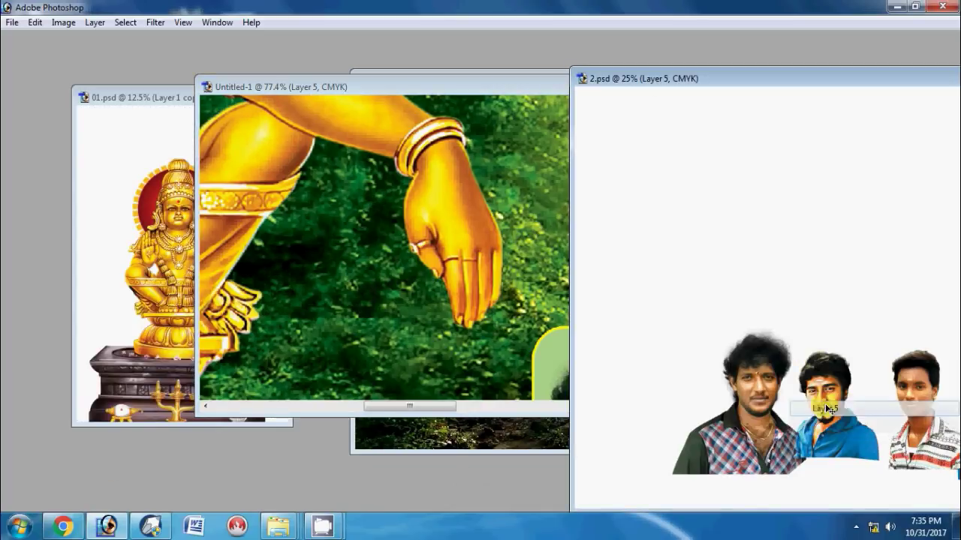
Step: Undo the misplaced blue-shirt photo and make Layer 3 copy the active layer
left_click_drag(831, 403, 412, 278)
left_click_drag(621, 431, 609, 420)
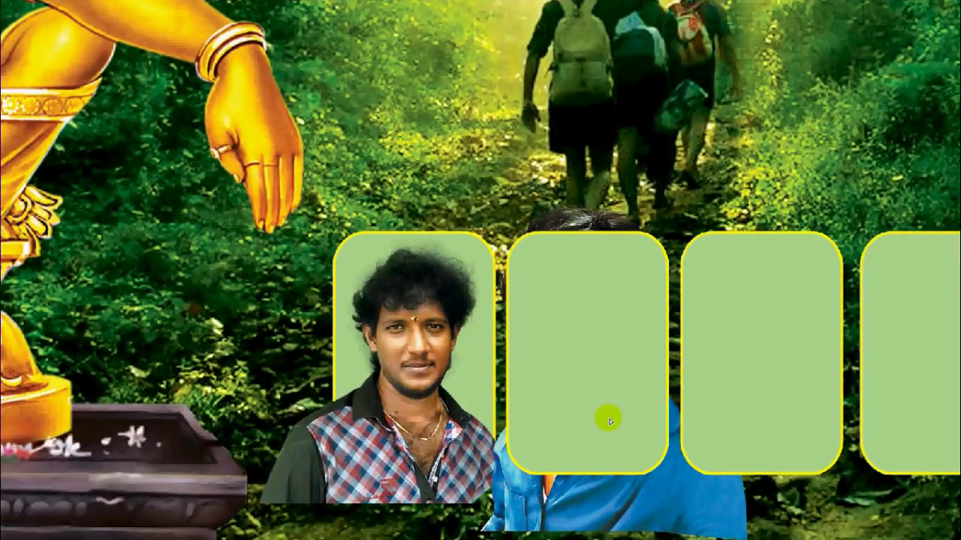
key("ctrl+z")
key("ctrl+z")
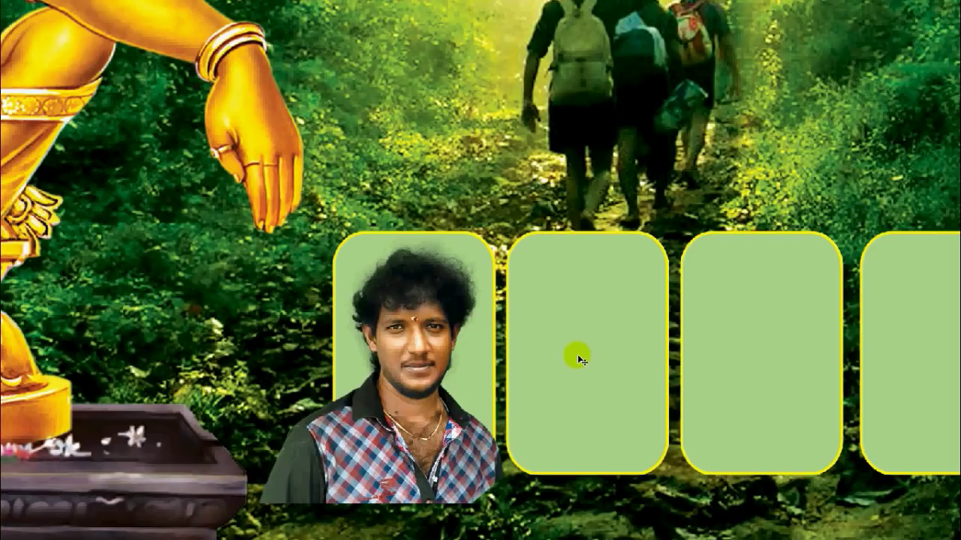
right_click(578, 354)
left_click(599, 365)
Step: Copy the blue-shirt man's photo into the banner and shrink it into the second box
key("f")
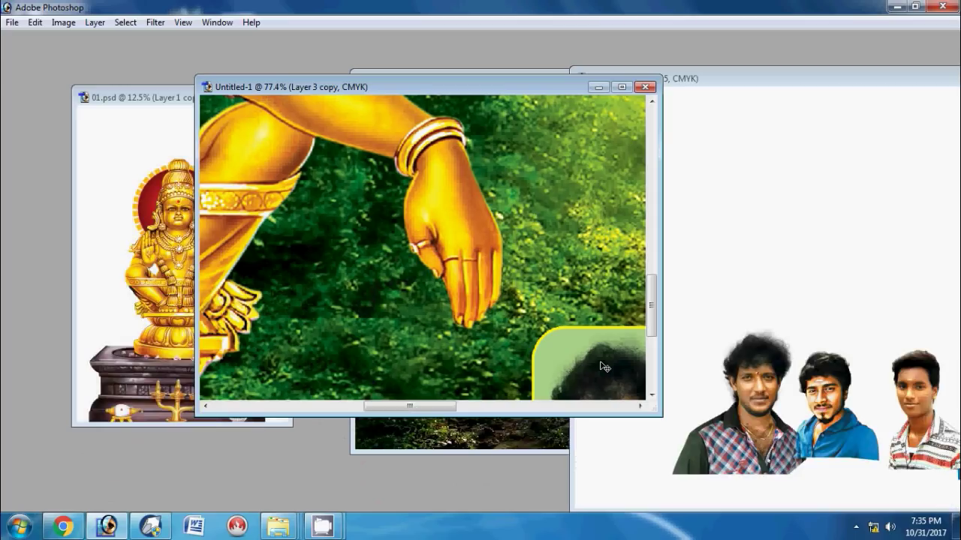
mouse_move(799, 346)
left_mouse_down()
mouse_move(544, 316)
mouse_move(698, 264)
left_mouse_up()
key("f")
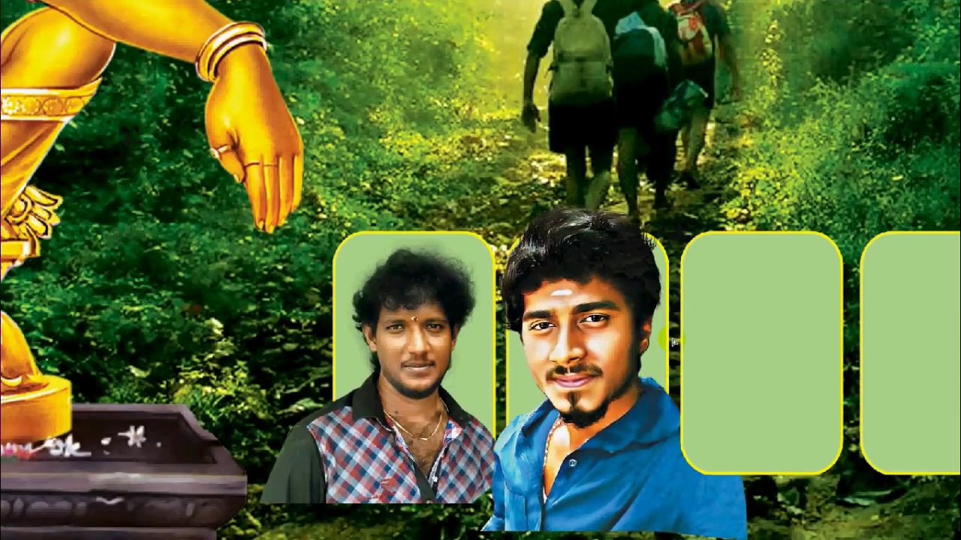
left_click_drag(743, 201, 711, 241)
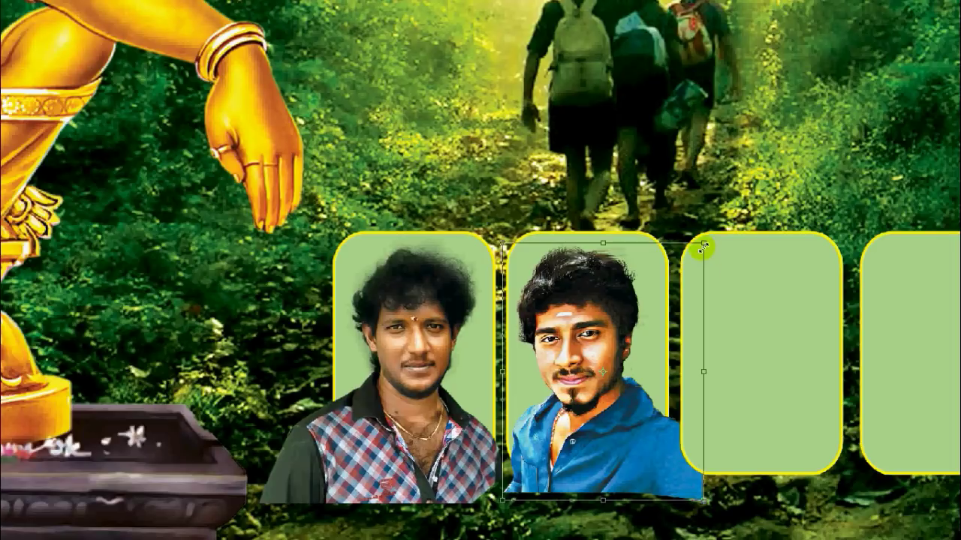
left_click_drag(710, 242, 700, 248)
key("Return")
left_click_drag(808, 343, 589, 332)
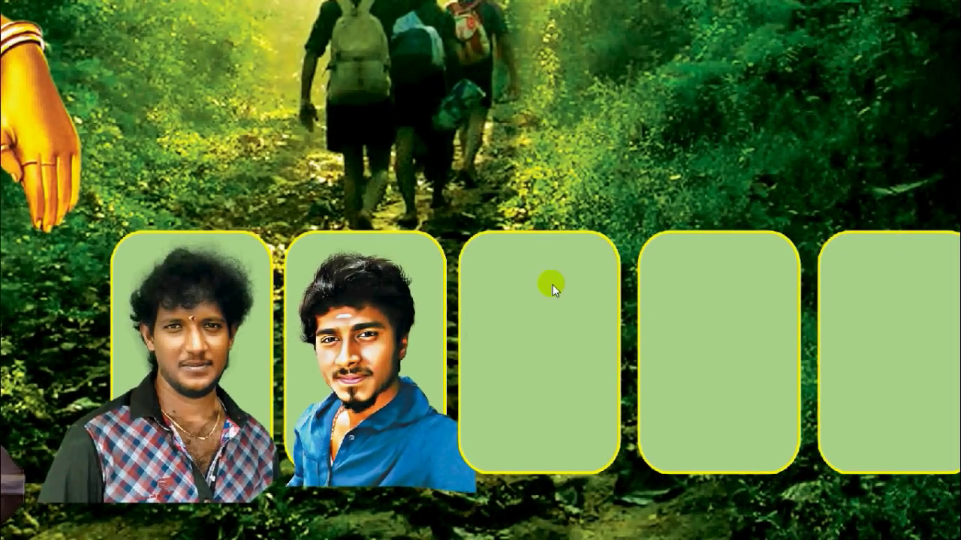
right_click(570, 291)
left_click(574, 296)
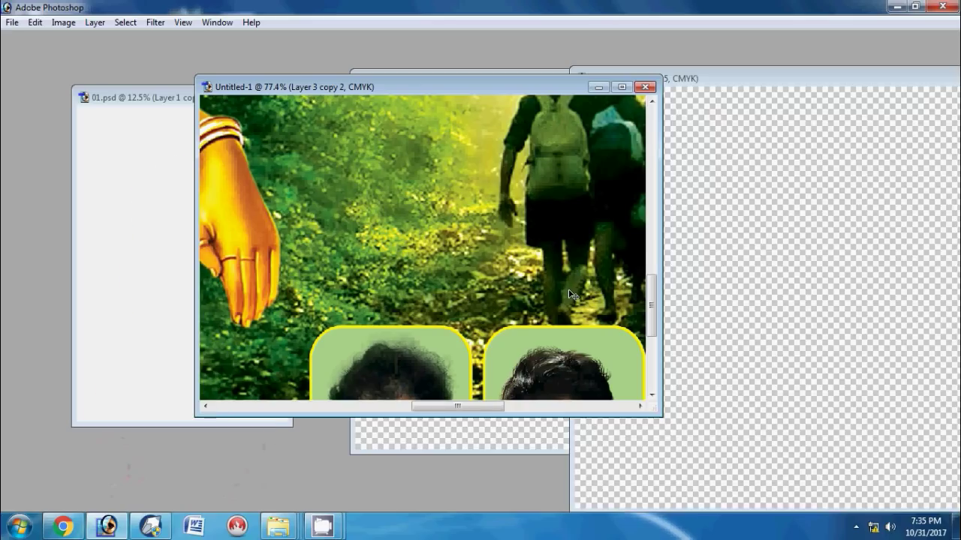
Step: Copy the striped-shirt man's photo from 2.psd and scale it into the third box
left_click(793, 322)
right_click(904, 368)
left_click(900, 378)
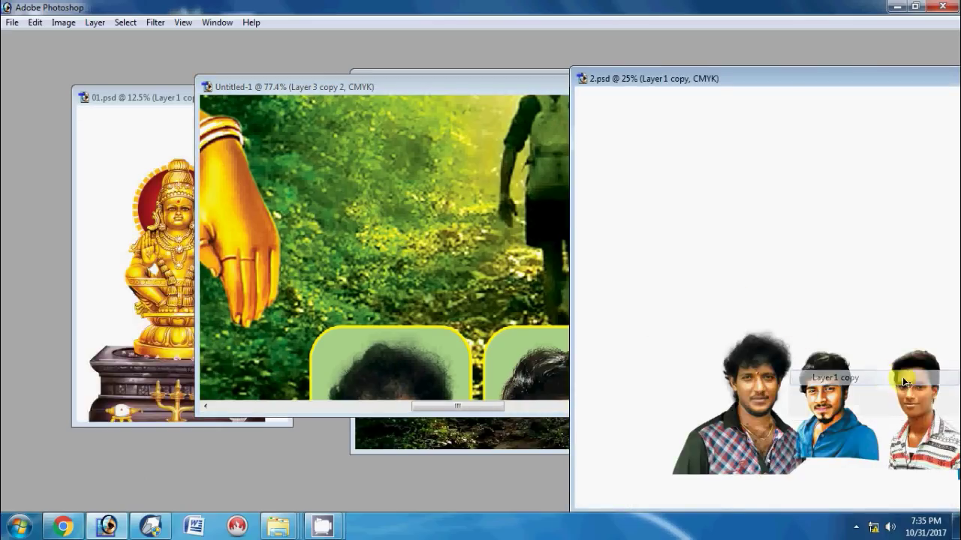
left_click_drag(905, 382, 292, 214)
mouse_move(160, 184)
left_mouse_down()
mouse_move(363, 238)
mouse_move(557, 334)
mouse_move(542, 338)
left_mouse_up()
key("ctrl+t")
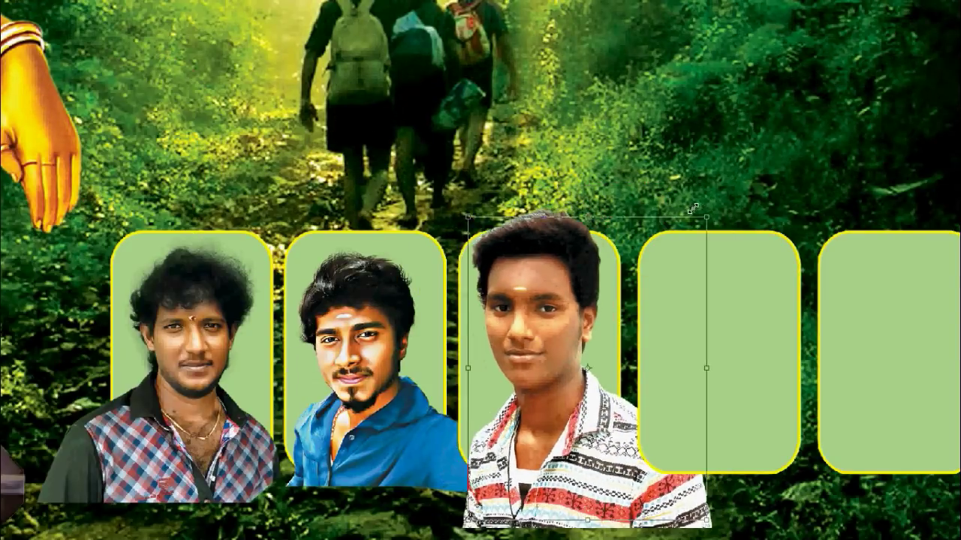
left_click_drag(732, 180, 705, 223)
left_click_drag(621, 291, 604, 313)
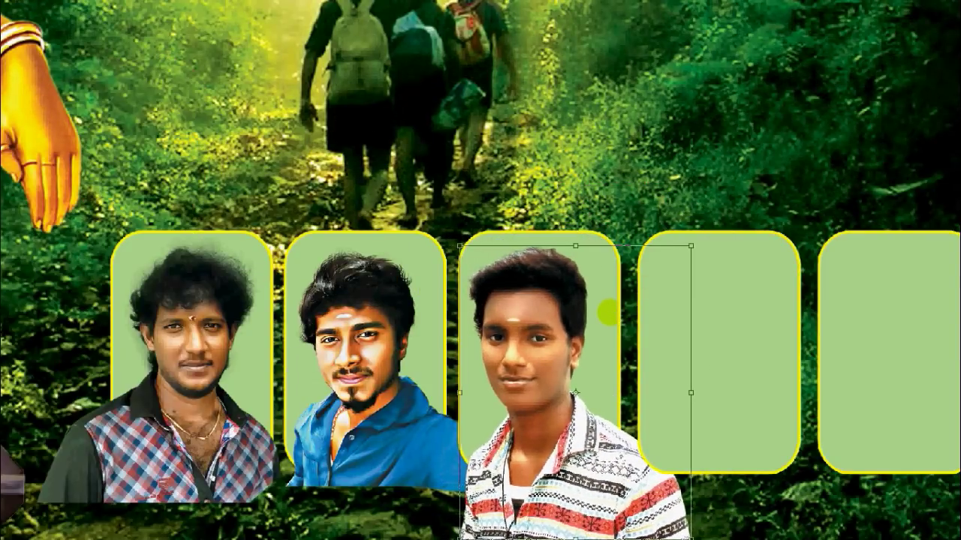
key("Return")
Step: Bring in the fourth man's photo and scale it to fill the fourth green box
left_click_drag(504, 304, 424, 304)
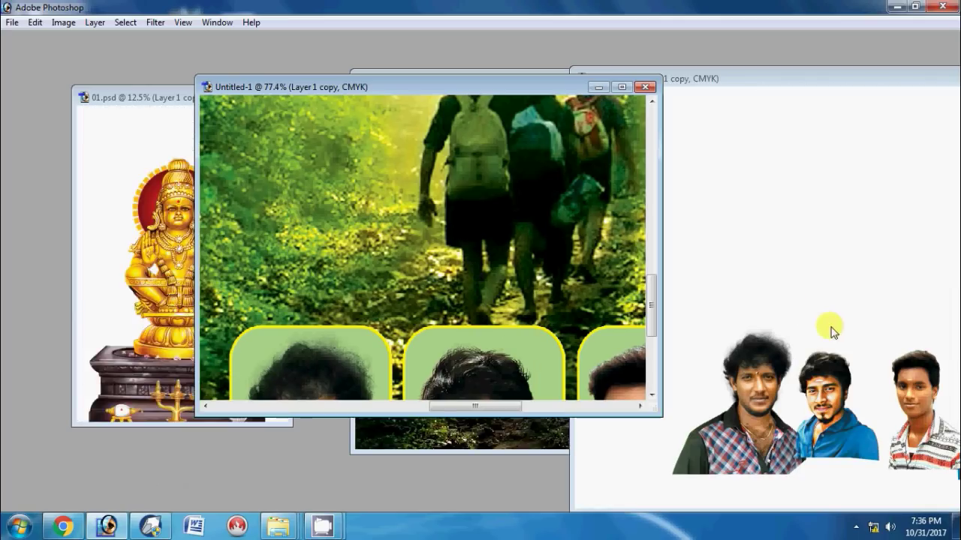
left_click_drag(825, 88, 579, 81)
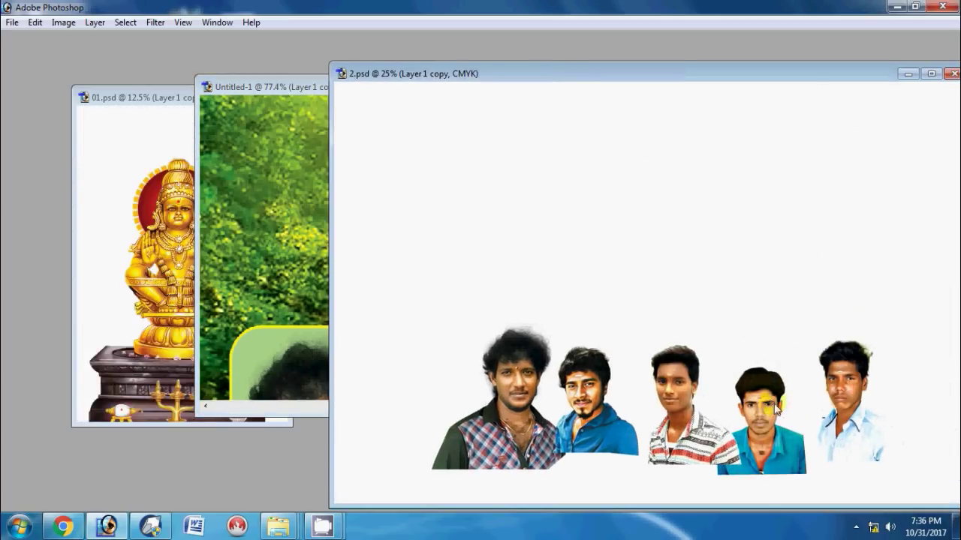
mouse_move(799, 372)
left_mouse_down()
mouse_move(278, 242)
mouse_move(674, 389)
left_mouse_up()
key("f")
key("f")
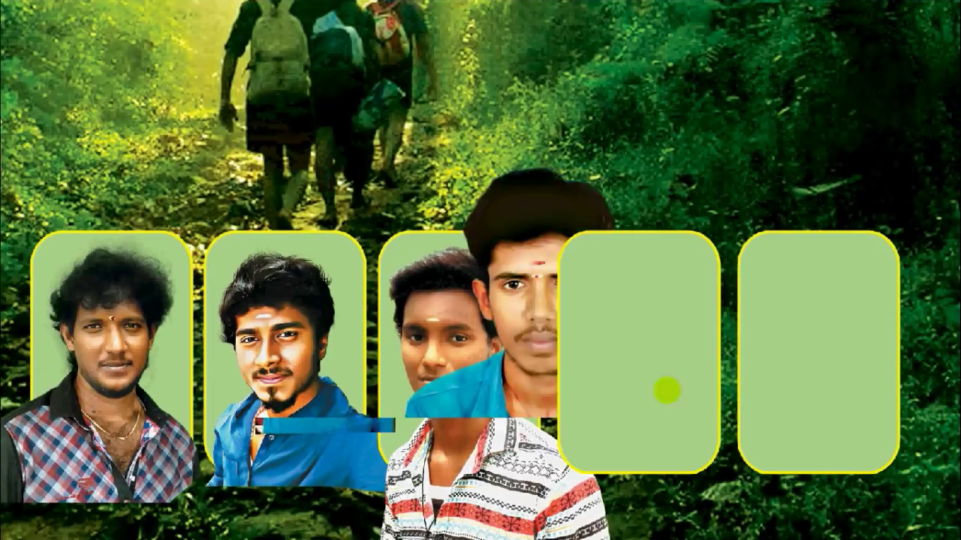
right_click(673, 389)
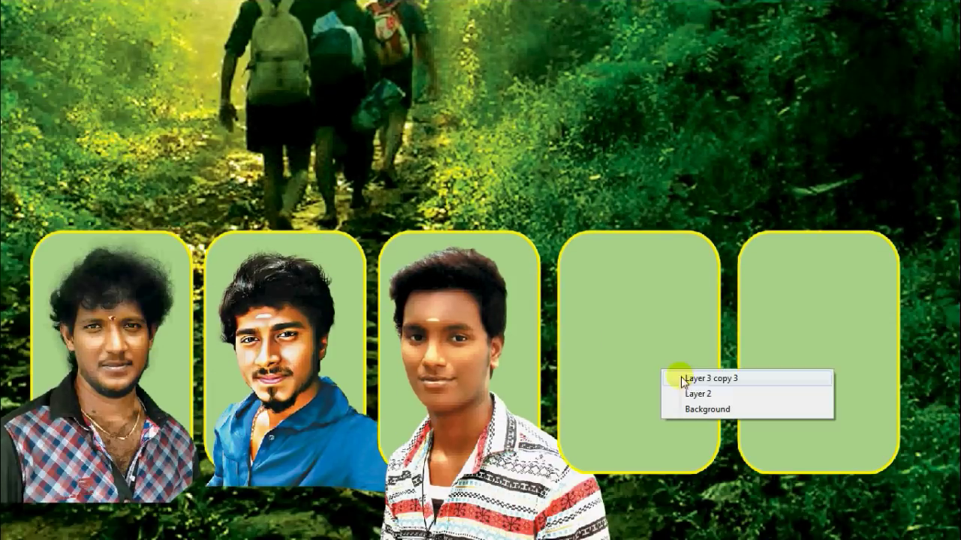
left_click(680, 377)
key("f")
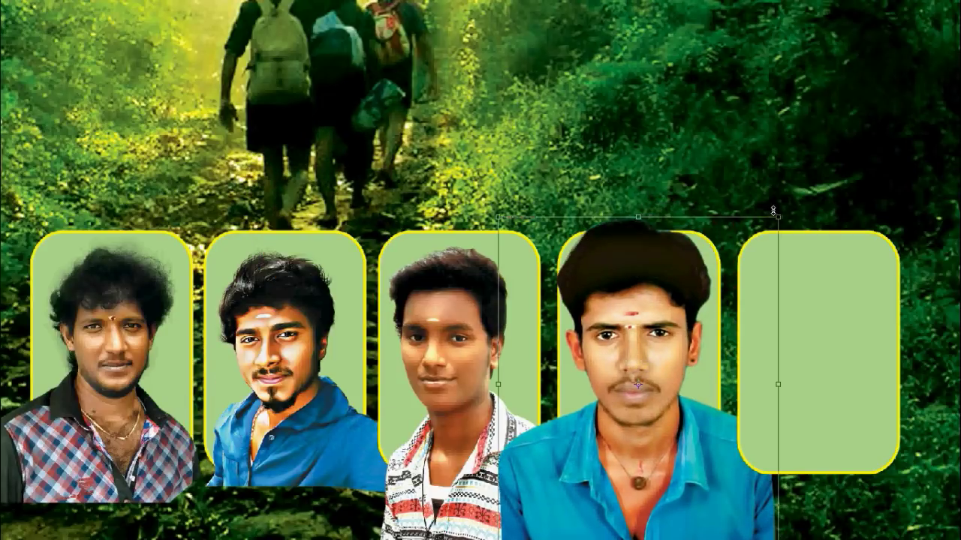
left_click_drag(773, 212, 729, 269)
left_click_drag(702, 355, 701, 337)
left_click_drag(724, 259, 744, 246)
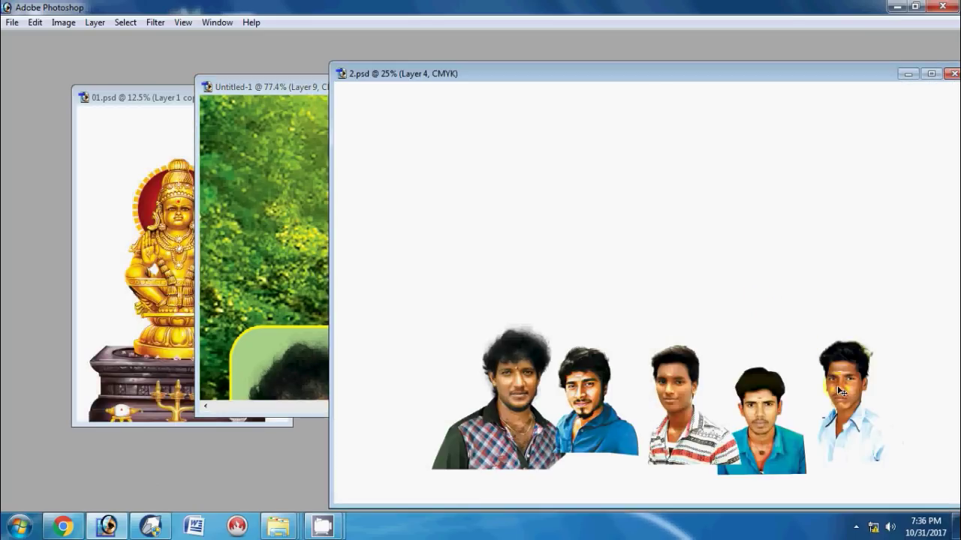
Step: Copy Layer 3's fifth portrait from 2.psd into the banner, redoing the oversized first placement
right_click(853, 398)
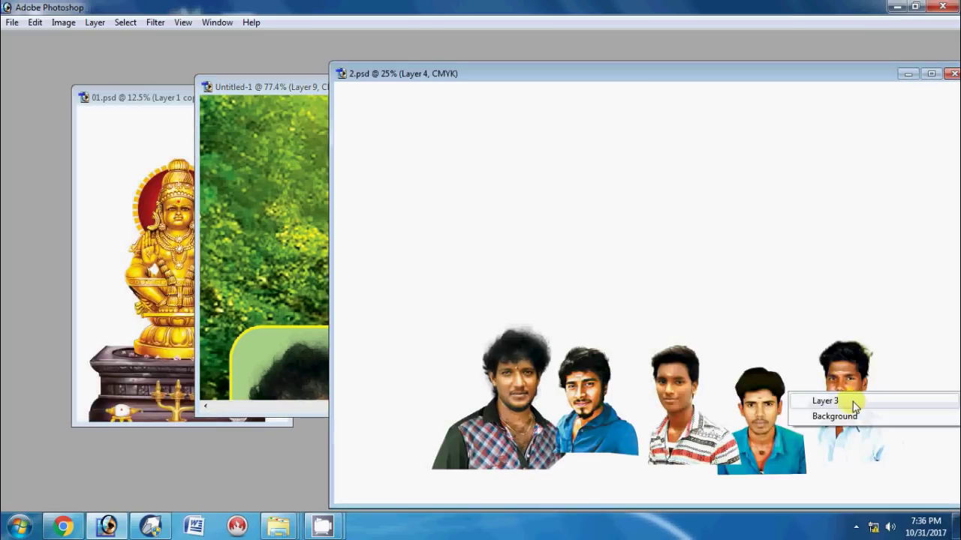
left_click(826, 400)
left_click_drag(848, 338, 285, 234)
key("f")
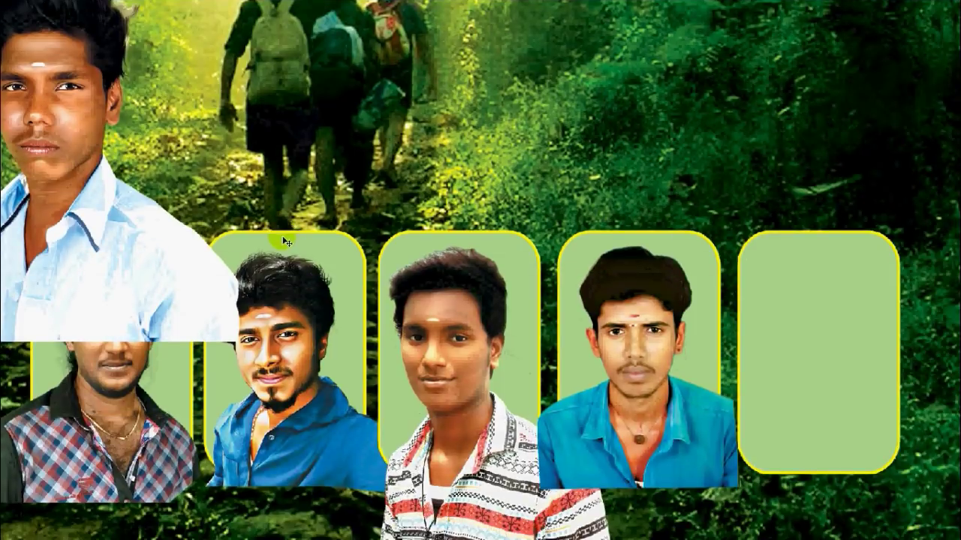
key("ctrl+z")
mouse_move(840, 337)
left_mouse_down()
mouse_move(848, 344)
mouse_move(241, 195)
left_mouse_up()
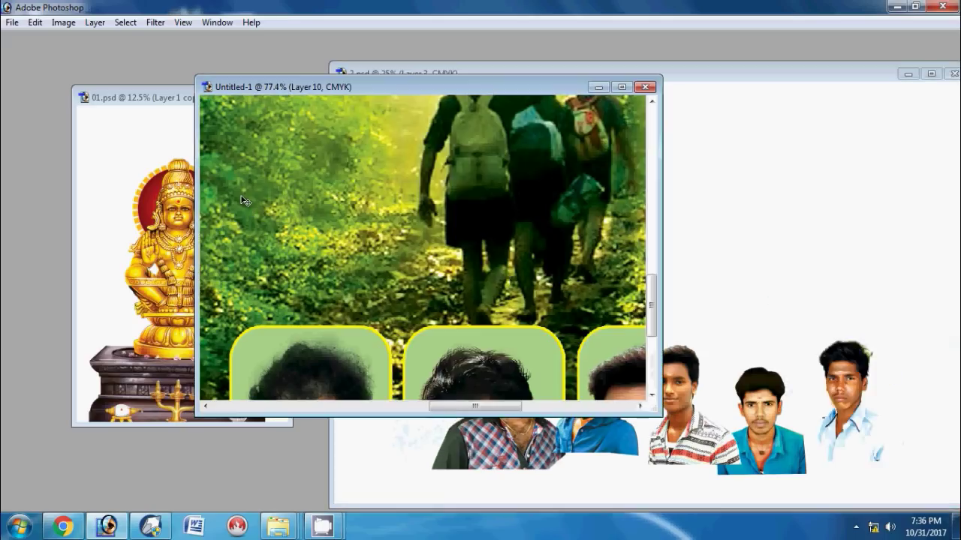
key("f")
Step: Move the fifth portrait to the right end and scale it into the last green box
left_click_drag(384, 218, 741, 182)
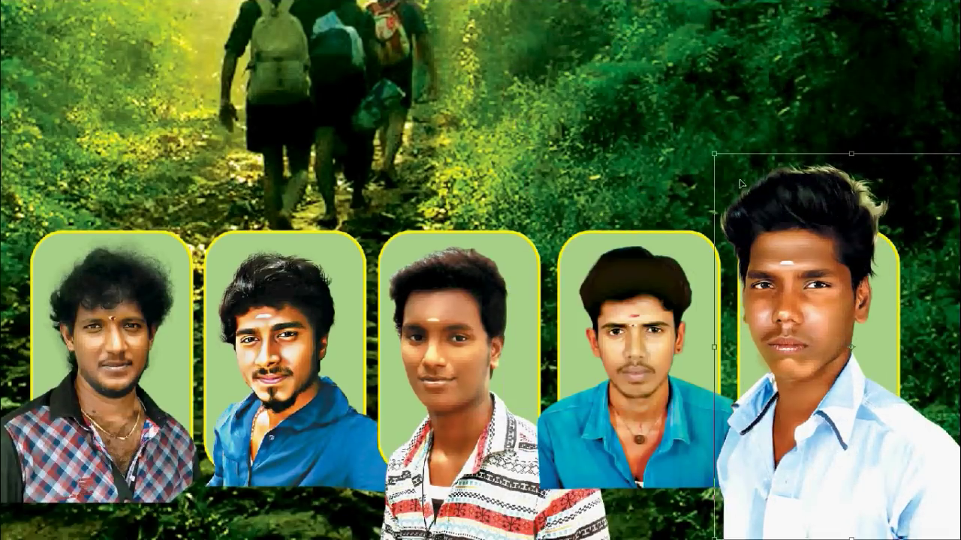
mouse_move(705, 155)
left_mouse_down()
mouse_move(777, 207)
mouse_move(744, 200)
left_mouse_up()
left_click_drag(845, 271, 846, 305)
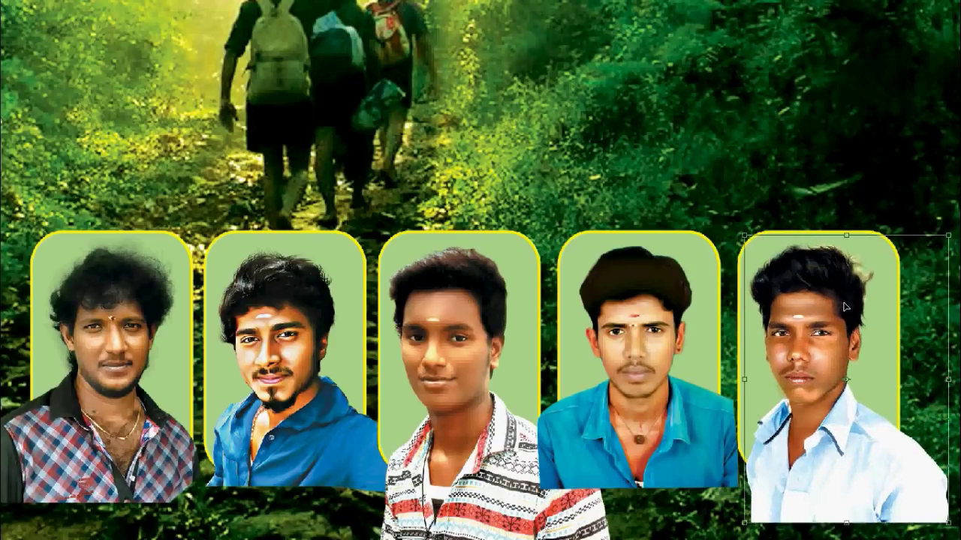
key("Return")
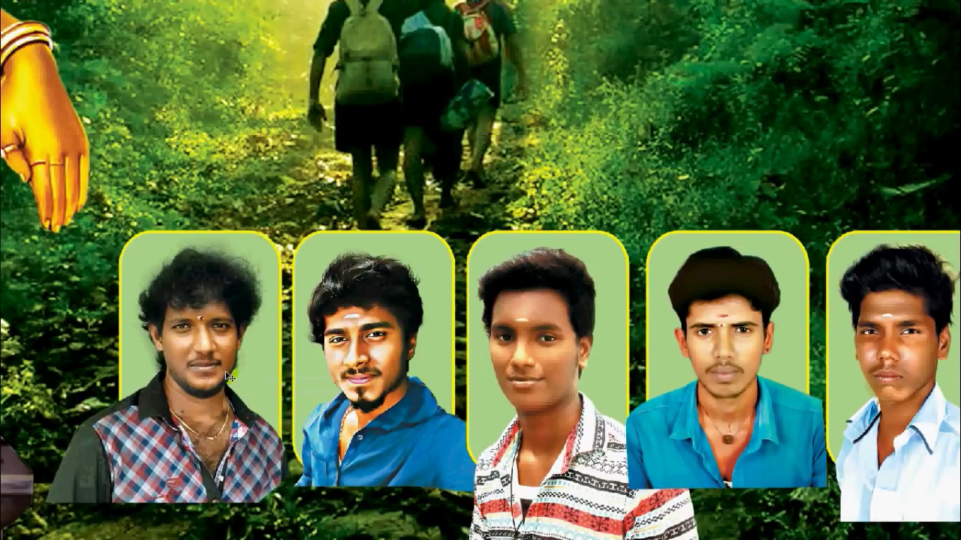
Step: Show the Layers palette beside the canvas and make Layer 3, the green boxes, active
key("F7")
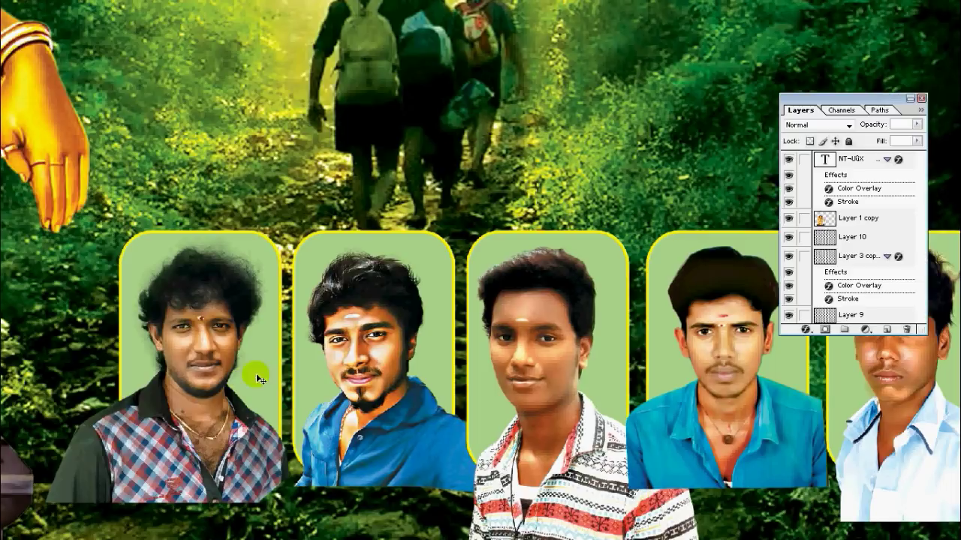
left_click_drag(809, 94, 814, 57)
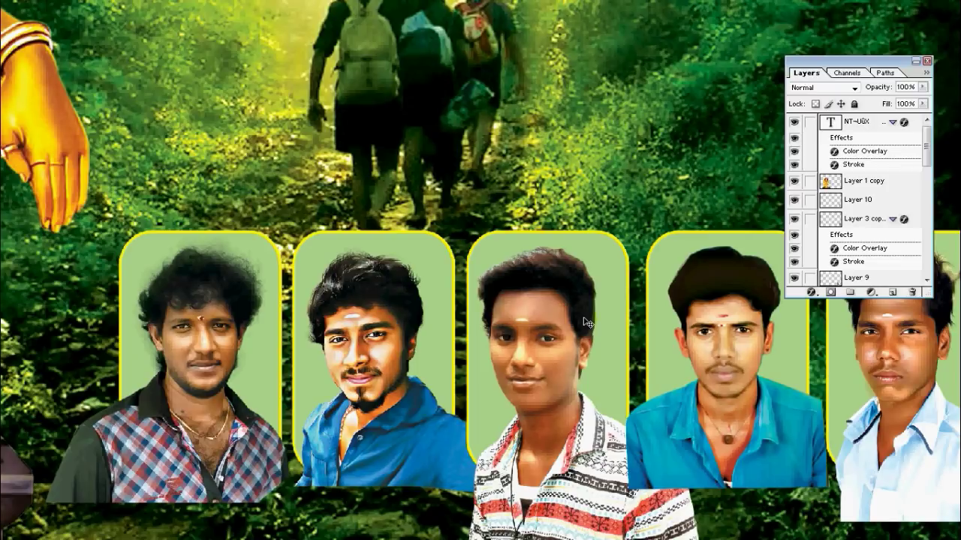
key("Tab")
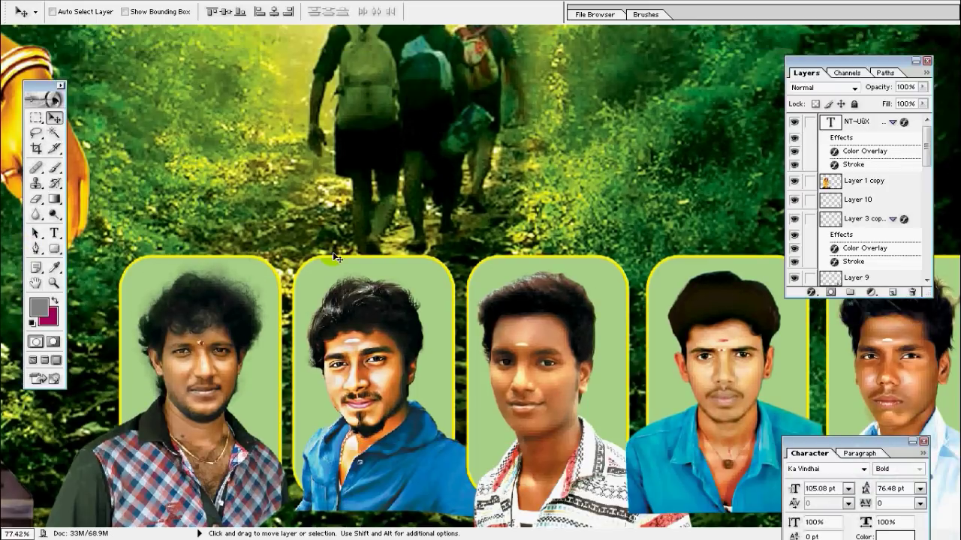
key("Tab")
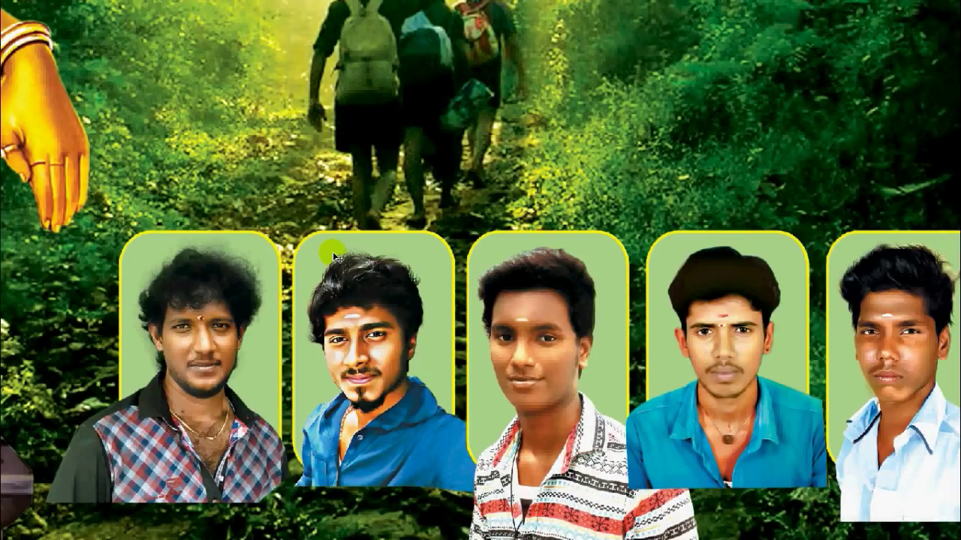
key("F7")
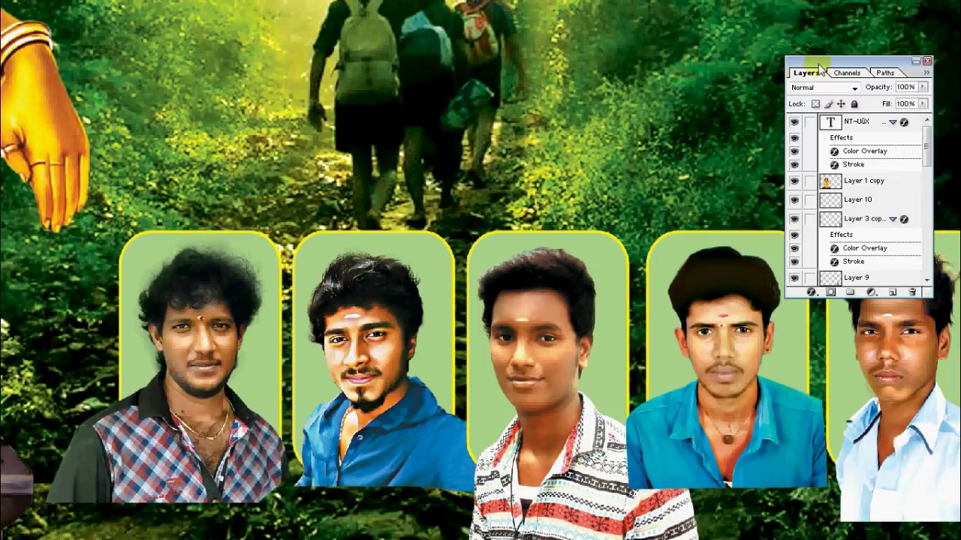
left_click_drag(820, 69, 804, 53)
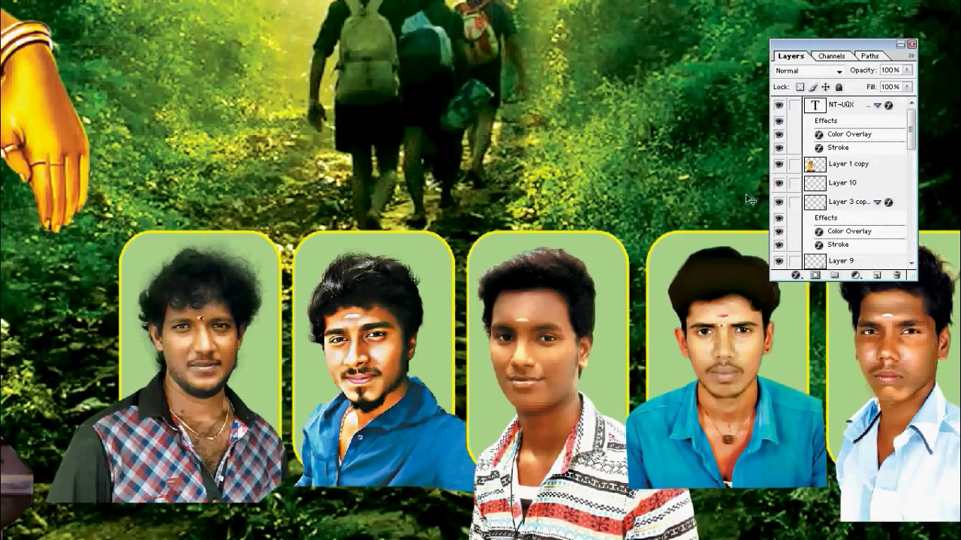
right_click(262, 389)
left_click(270, 394)
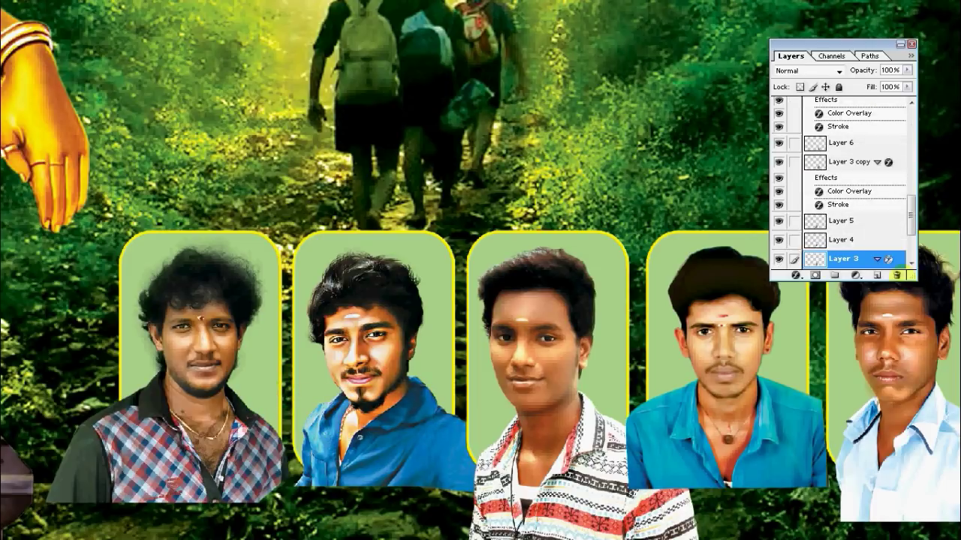
Step: Trim the first portrait (Layer 5) to the green box selection
left_click_drag(911, 223, 911, 243)
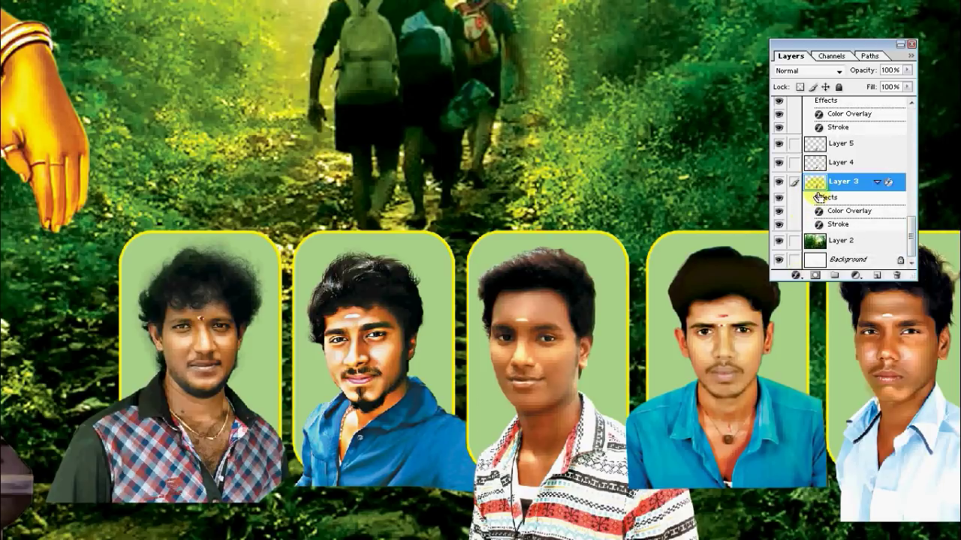
left_click(816, 185, "ctrl")
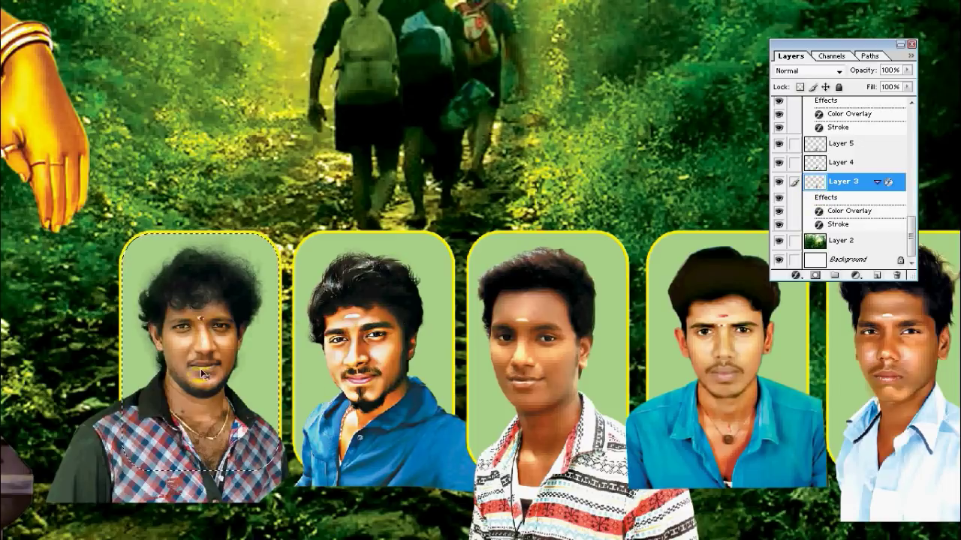
right_click(216, 484)
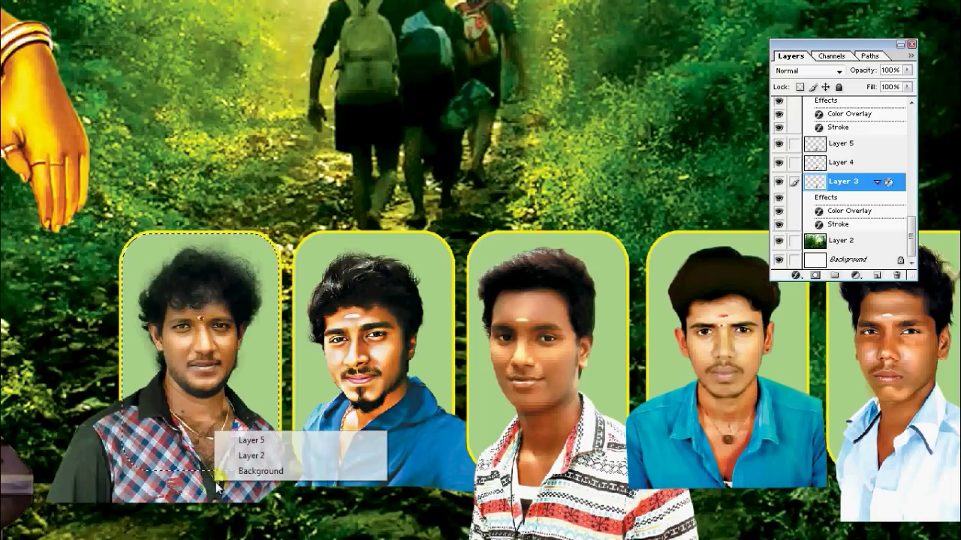
left_click(261, 443)
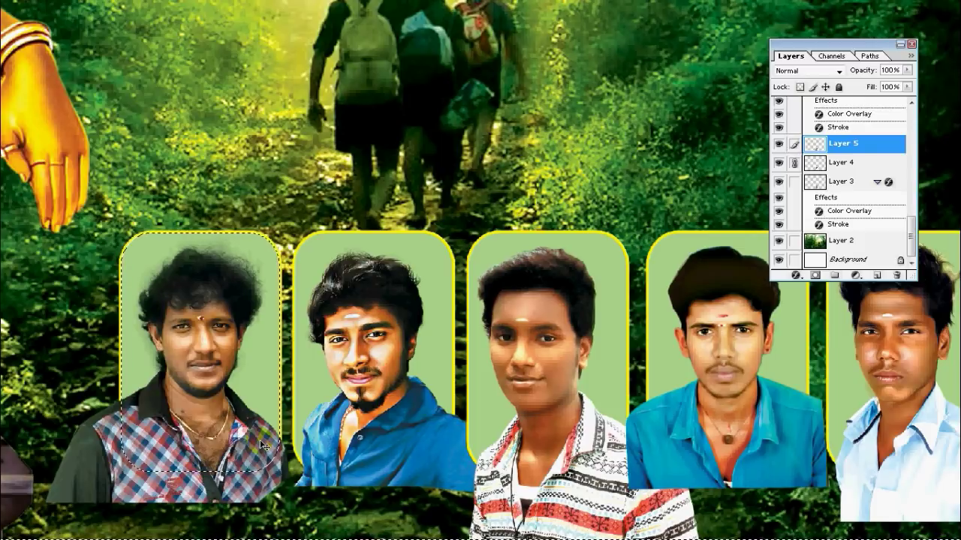
key("Delete")
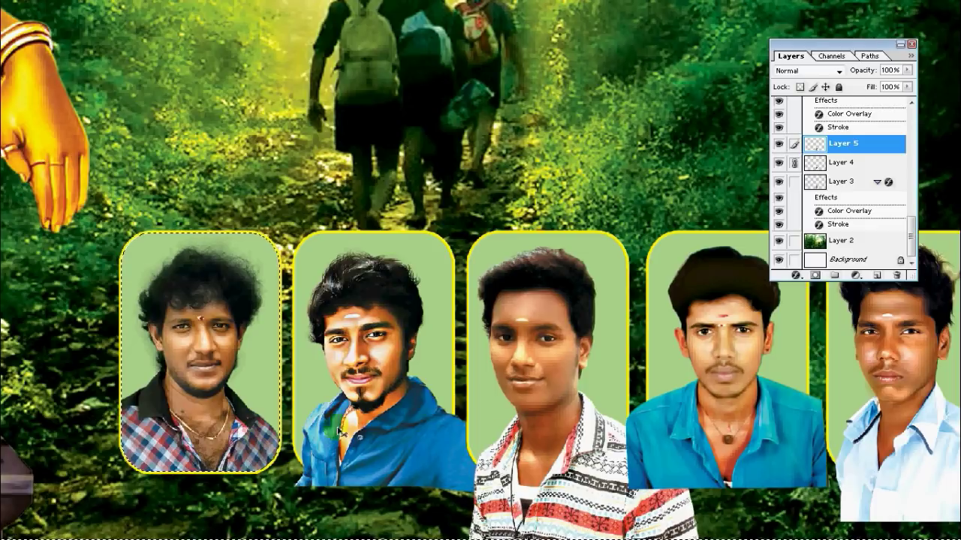
Step: Trim the second portrait (Layer 6) to the shape of its Layer 3 copy frame
right_click(439, 358)
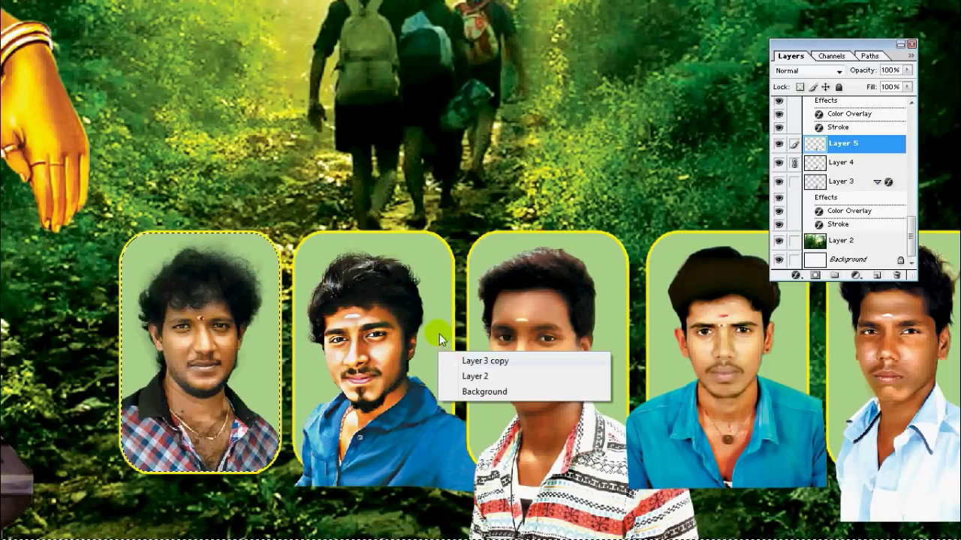
left_click(439, 337)
right_click(440, 337)
left_click(458, 342)
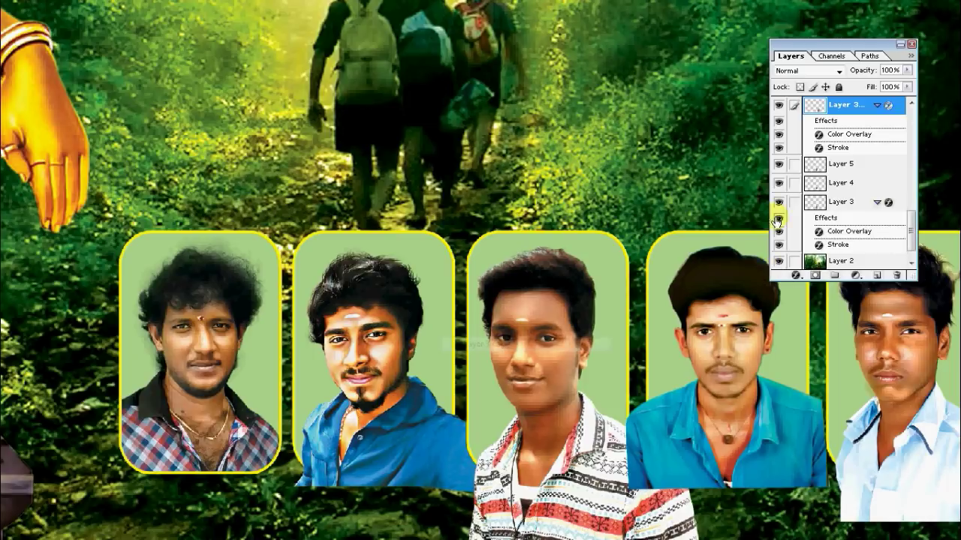
left_click(814, 104, "ctrl")
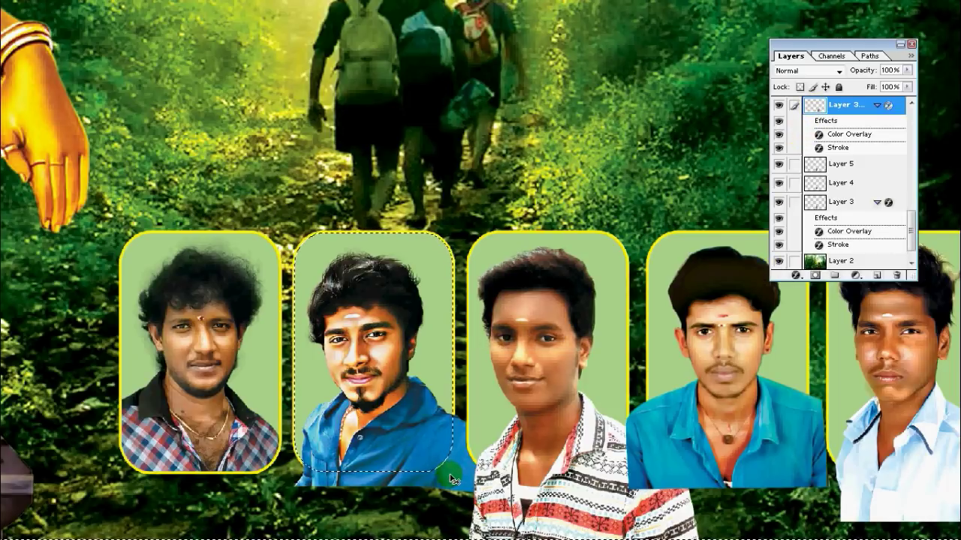
right_click(467, 423)
left_click(484, 431)
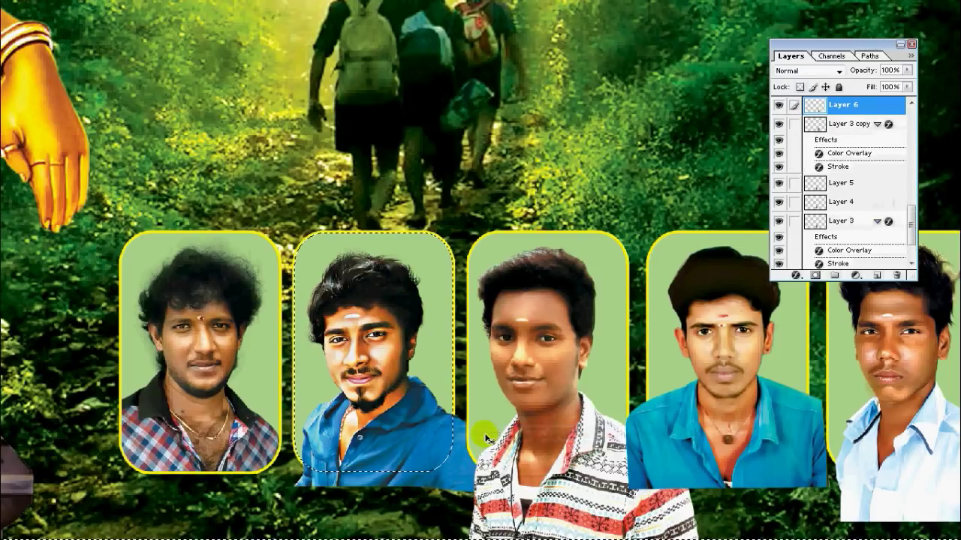
key("ctrl+d")
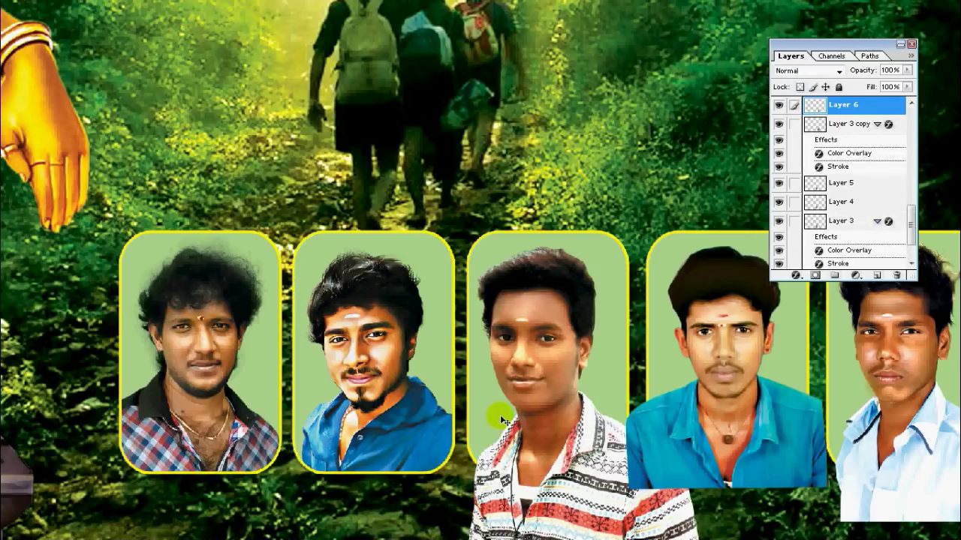
Step: Trim the third portrait (Layer 1 copy) to its Layer 3 copy 2 frame
right_click(553, 373)
left_click(590, 402)
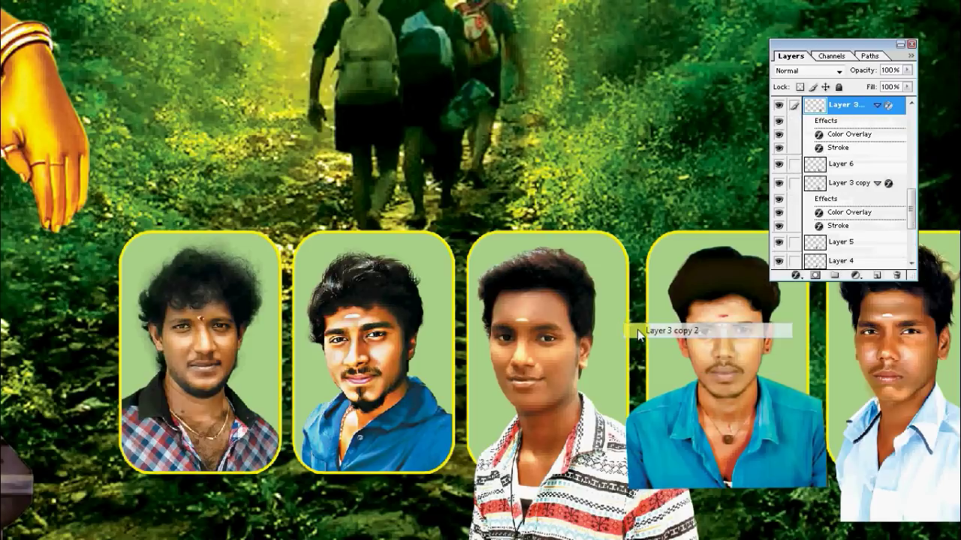
left_click(809, 105, "ctrl")
right_click(573, 445)
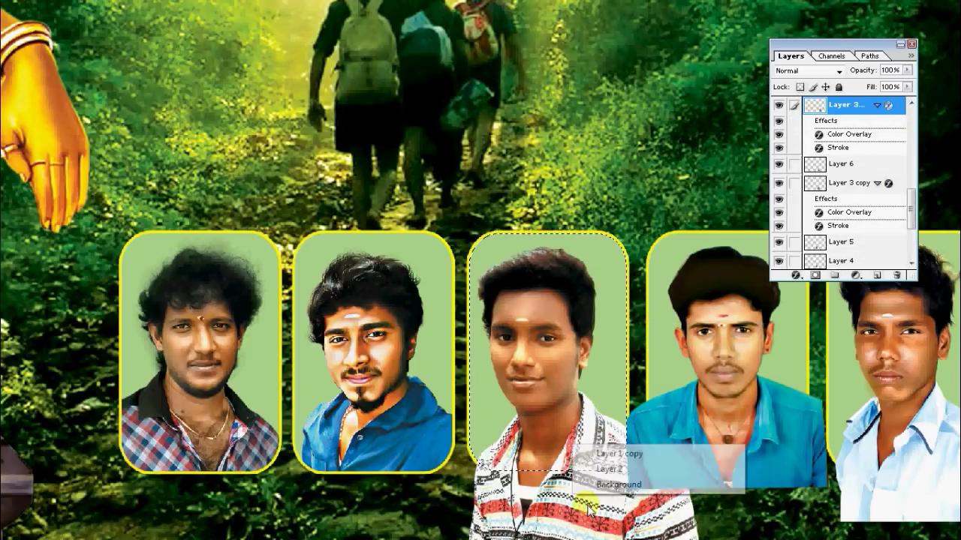
left_click(621, 457)
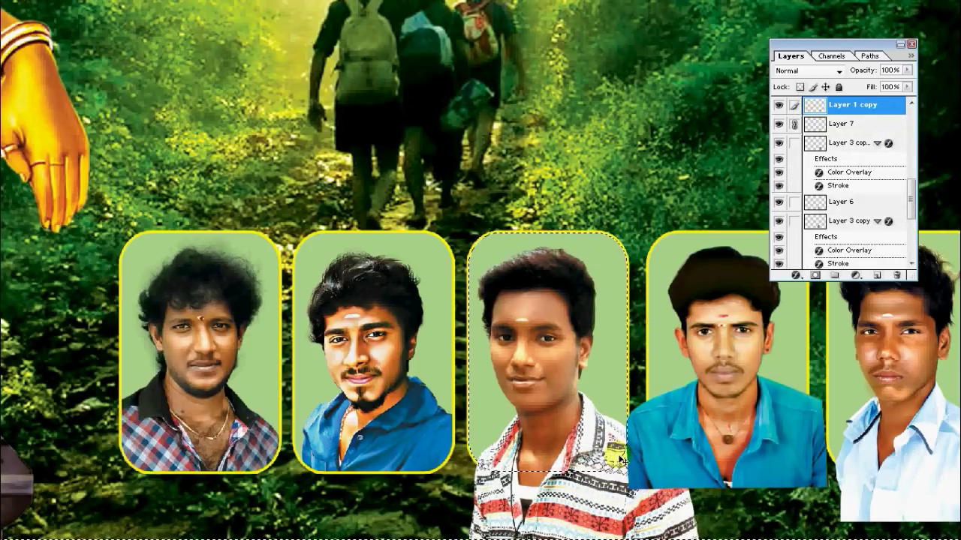
left_click_drag(480, 496, 703, 459)
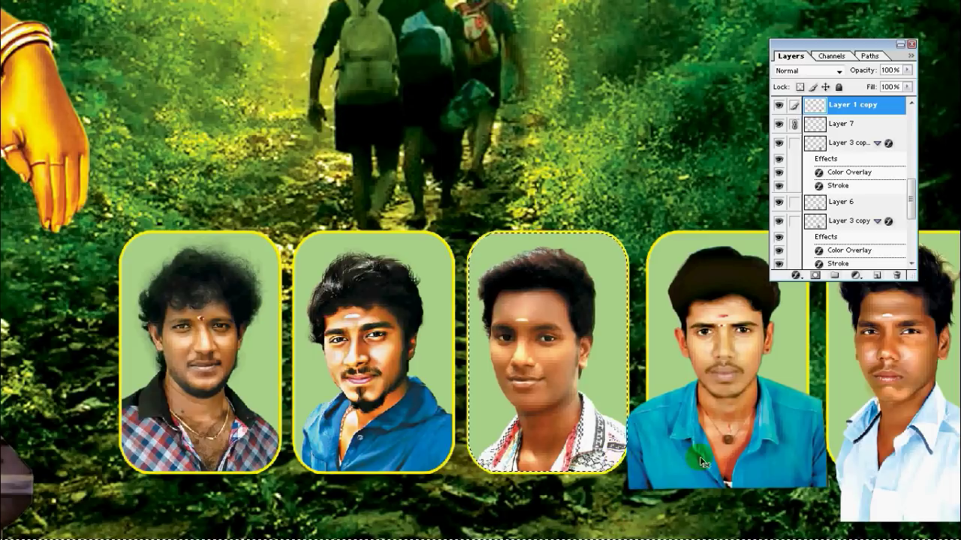
Step: Trim the fourth portrait (Layer 9) to the shape of its Layer 3 copy 3 frame
scroll(676, 413, "right", 3)
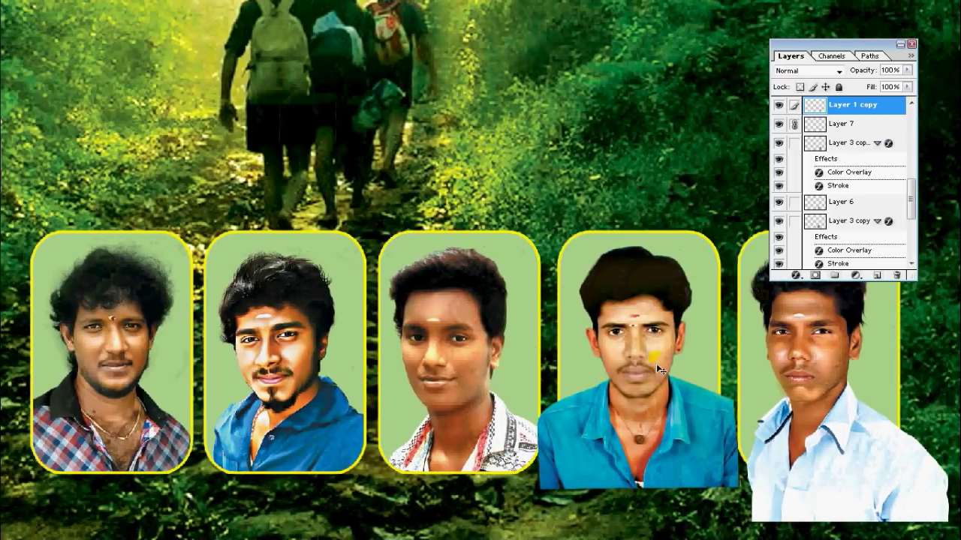
right_click(640, 367)
left_click(640, 366)
right_click(683, 325)
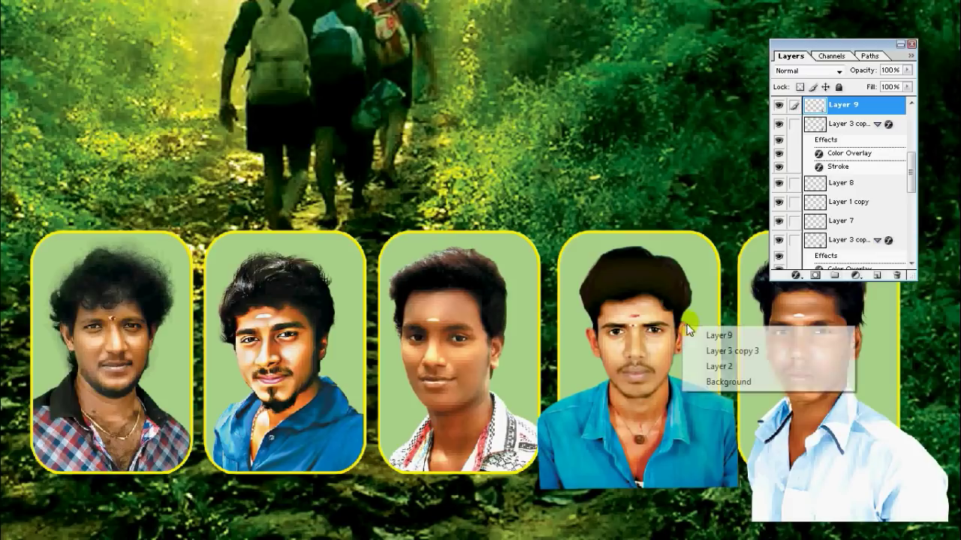
right_click(709, 259)
left_click(710, 262)
left_click(815, 124, "ctrl")
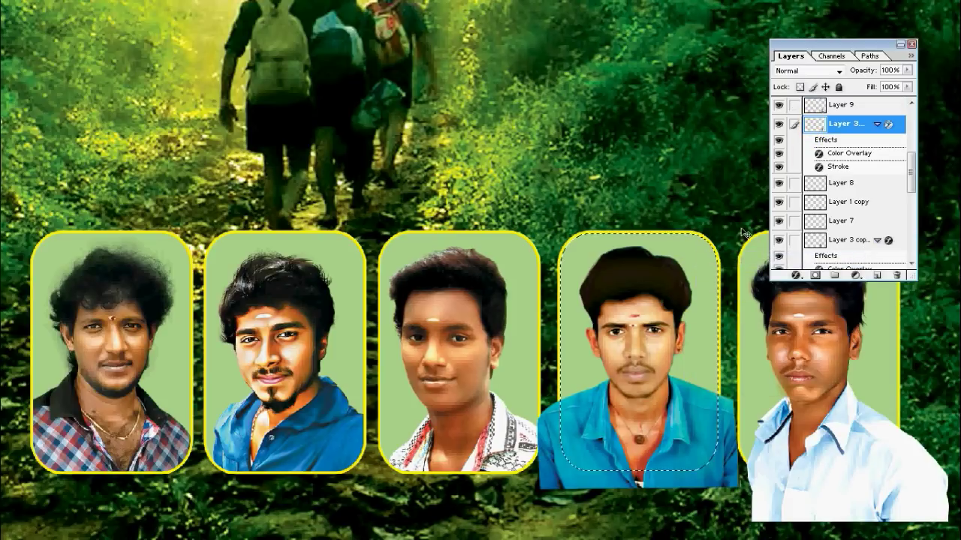
right_click(717, 418)
left_click(731, 426)
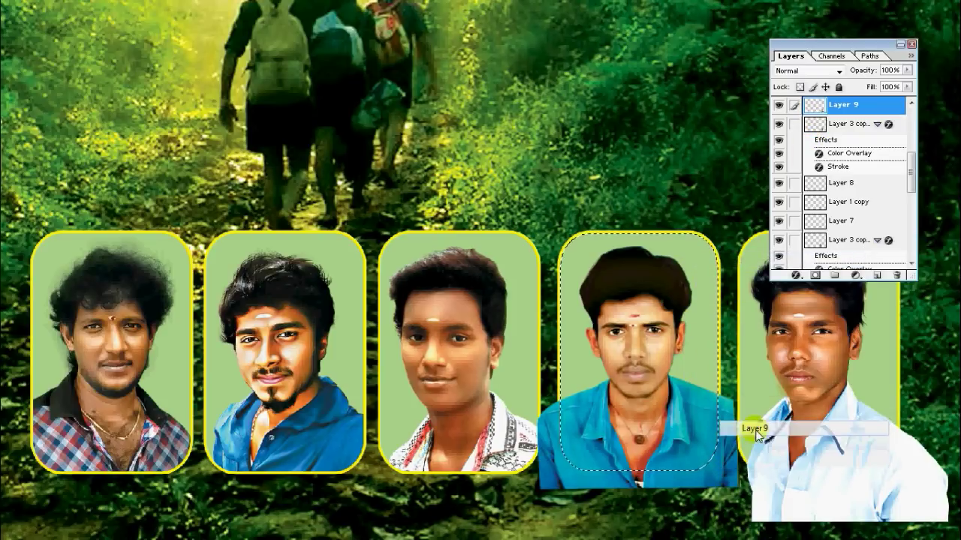
key("ctrl+shift+i")
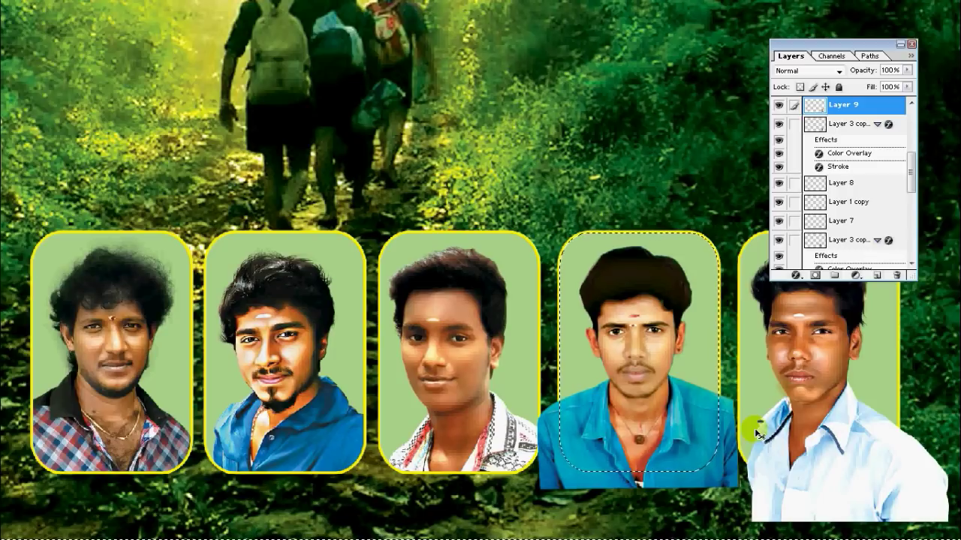
key("Delete")
key("ctrl+d")
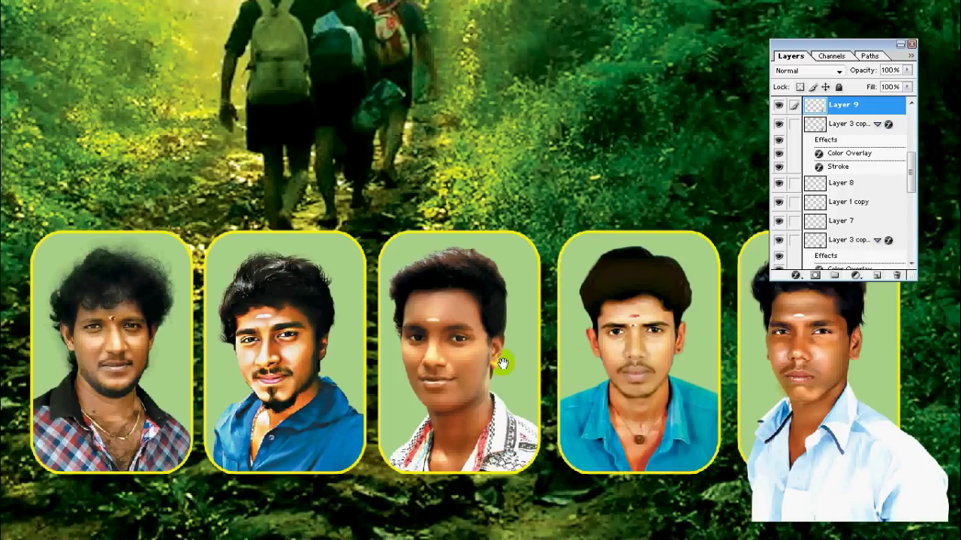
Step: Trim the fifth portrait (Layer 10) to the shape of its Layer 3 copy 4 frame
right_click(823, 368)
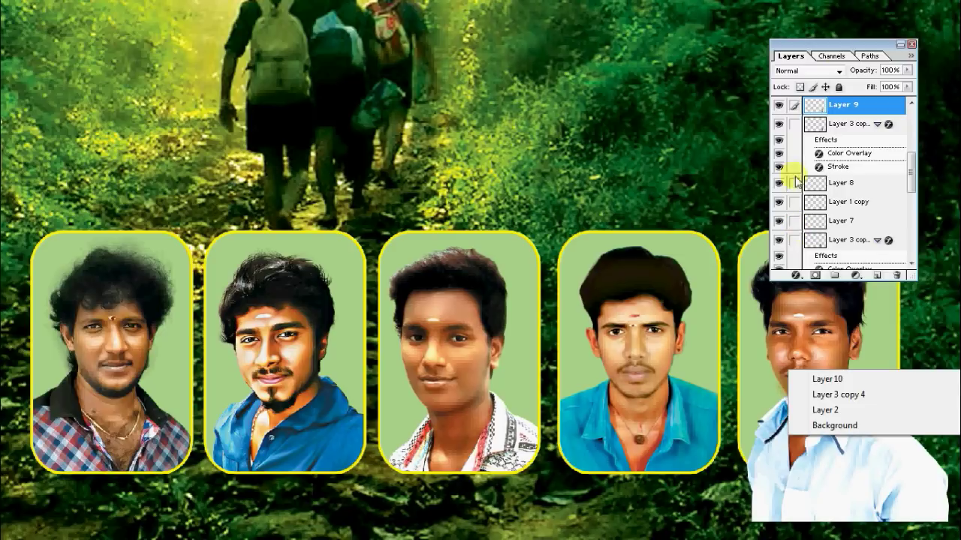
key("Escape")
right_click(750, 381)
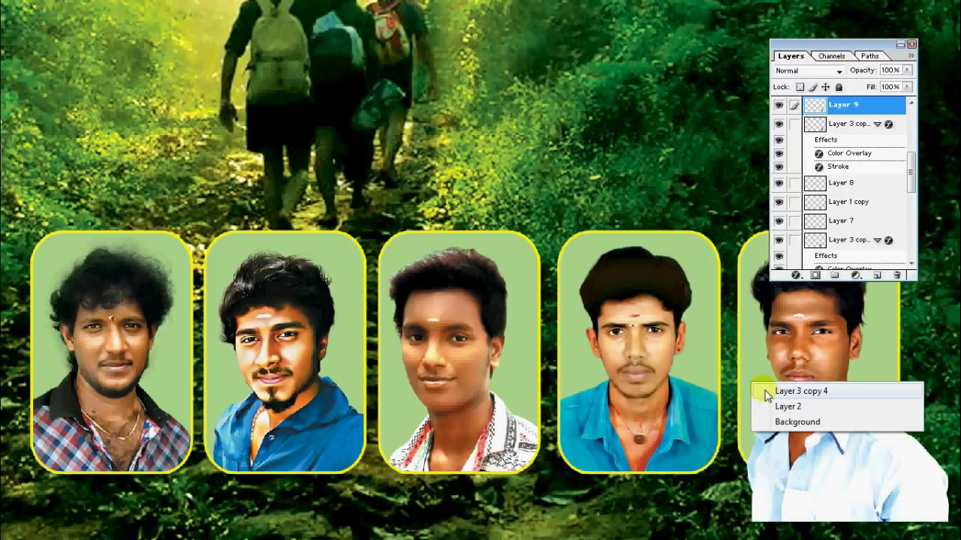
left_click(760, 389)
key("alt+s")
key("o")
key("Return")
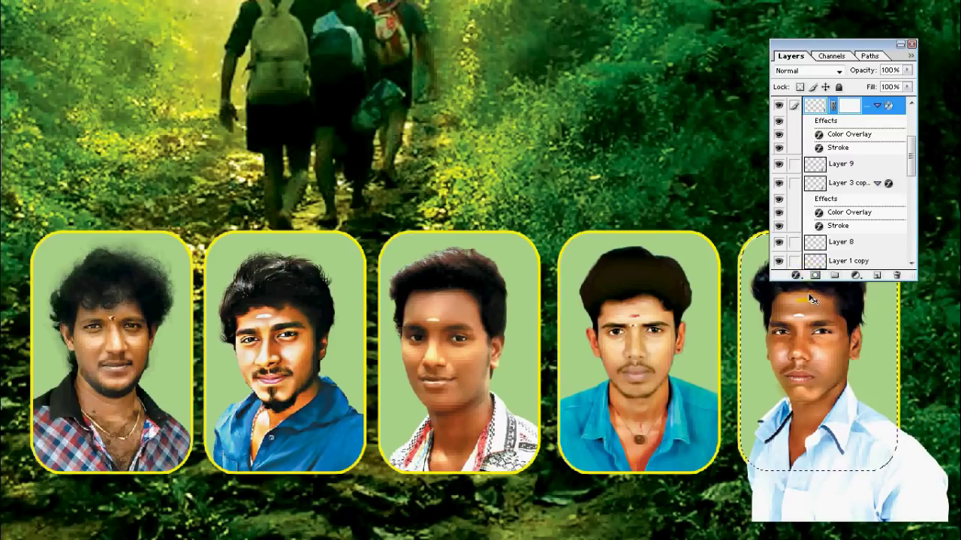
right_click(908, 465)
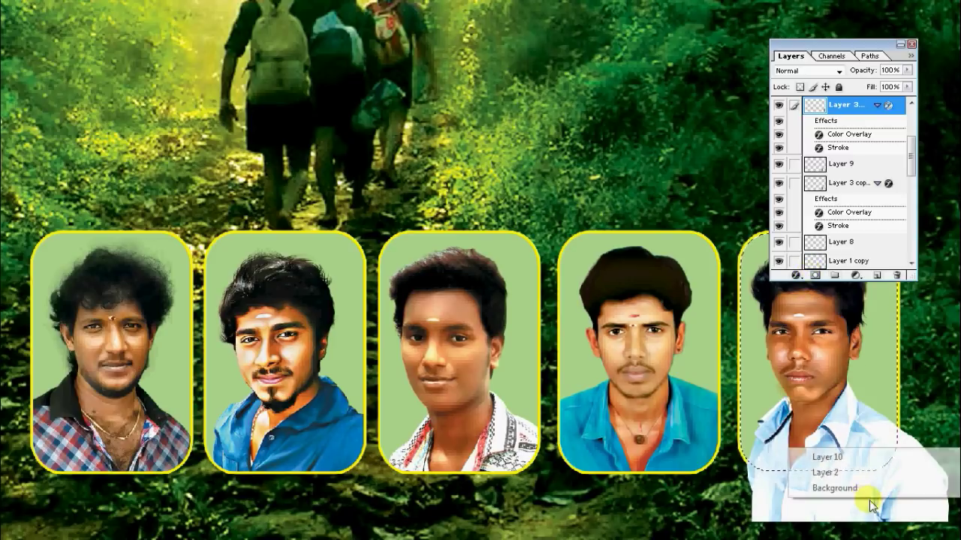
left_click(825, 455)
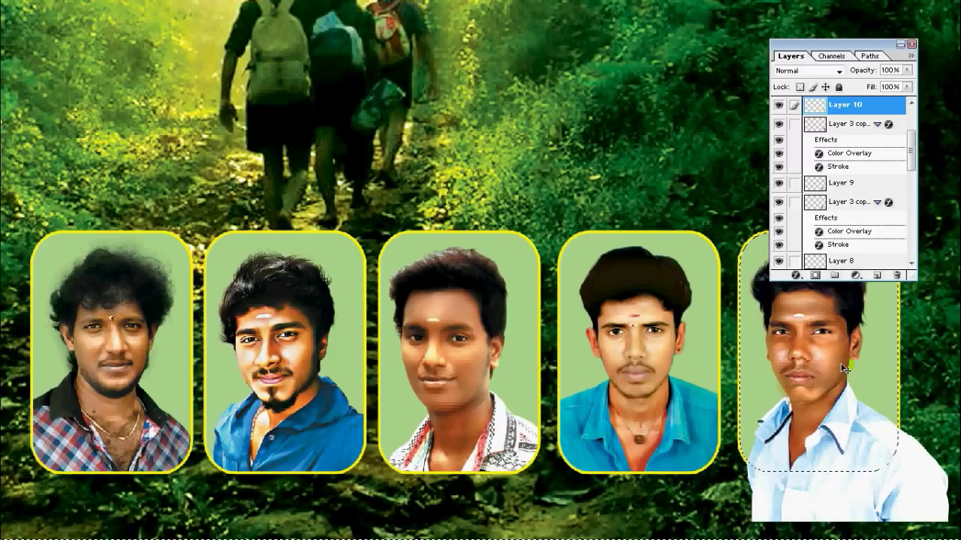
key("ctrl+shift+i")
key("Delete")
key("ctrl+d")
key("Tab")
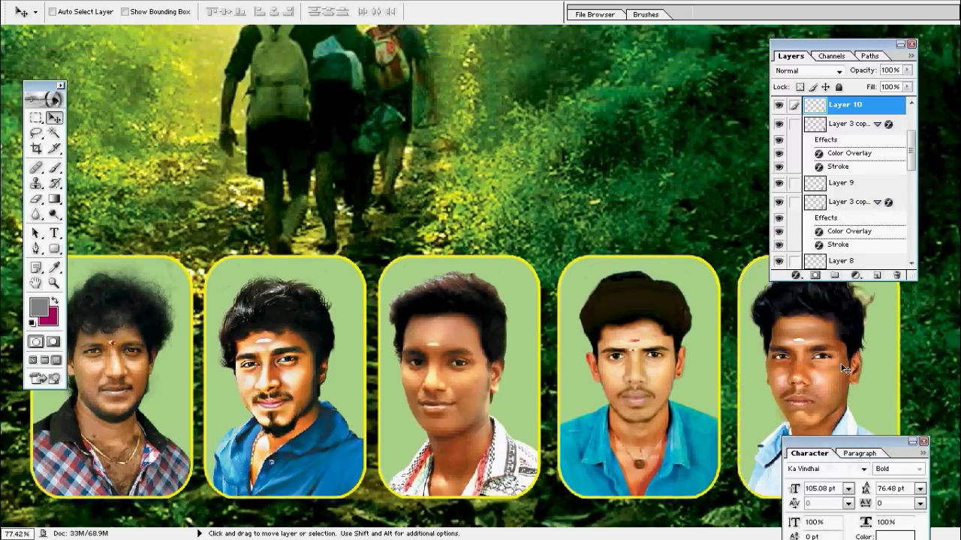
key("Tab")
Step: Fit the whole banner on screen and return to the Move tool
right_click(670, 259)
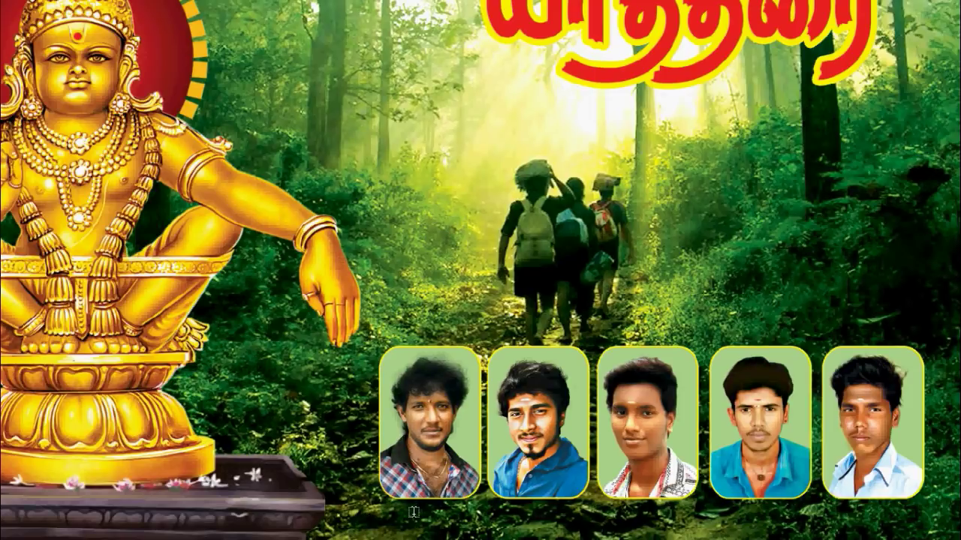
right_click(568, 341)
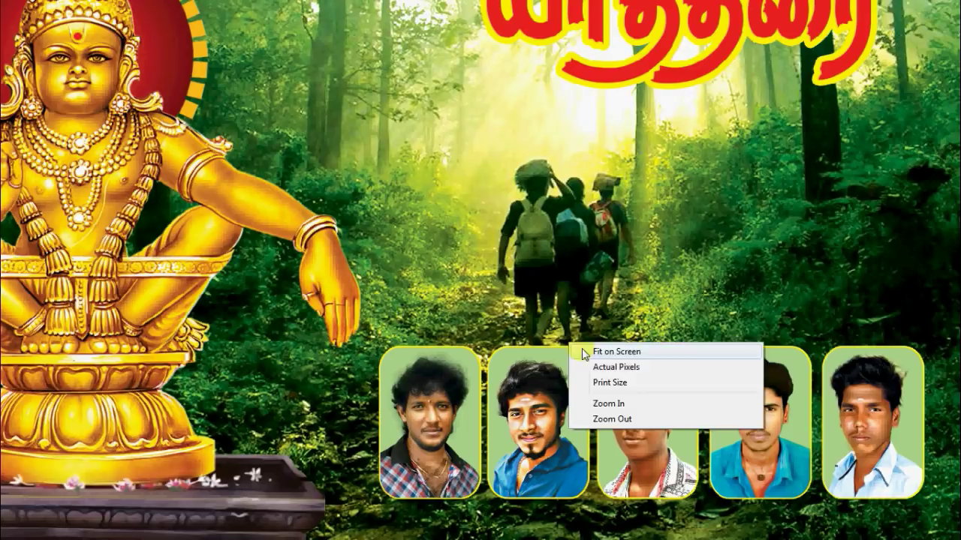
left_click(590, 349)
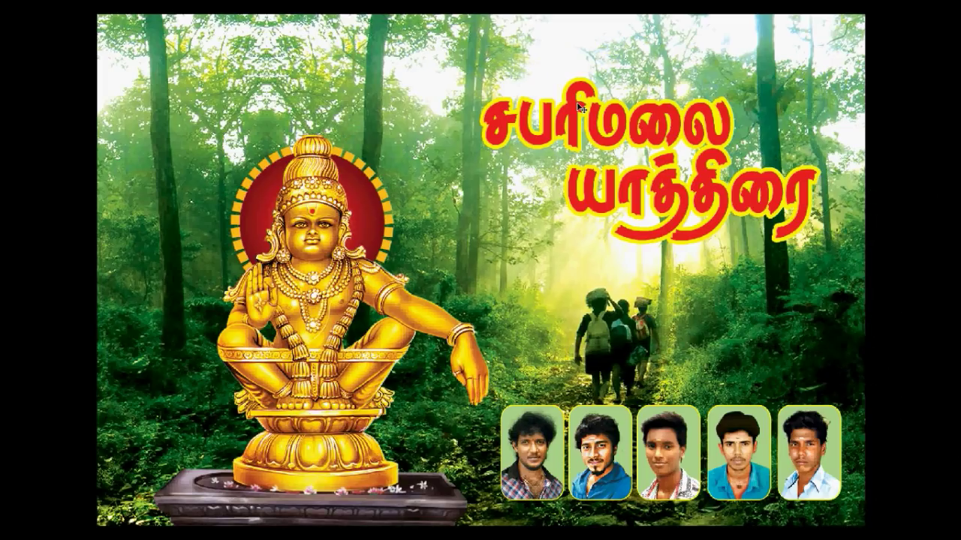
key("v")
Step: Enlarge the Tamil title slightly, shifting it up and left, then zoom in on it
key("ctrl+t")
left_click_drag(386, 75, 331, 57)
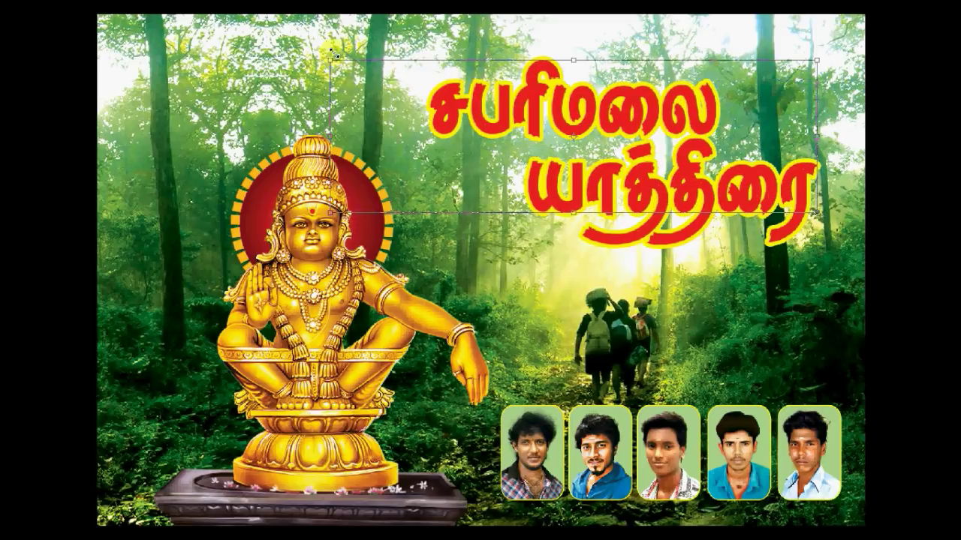
key("Return")
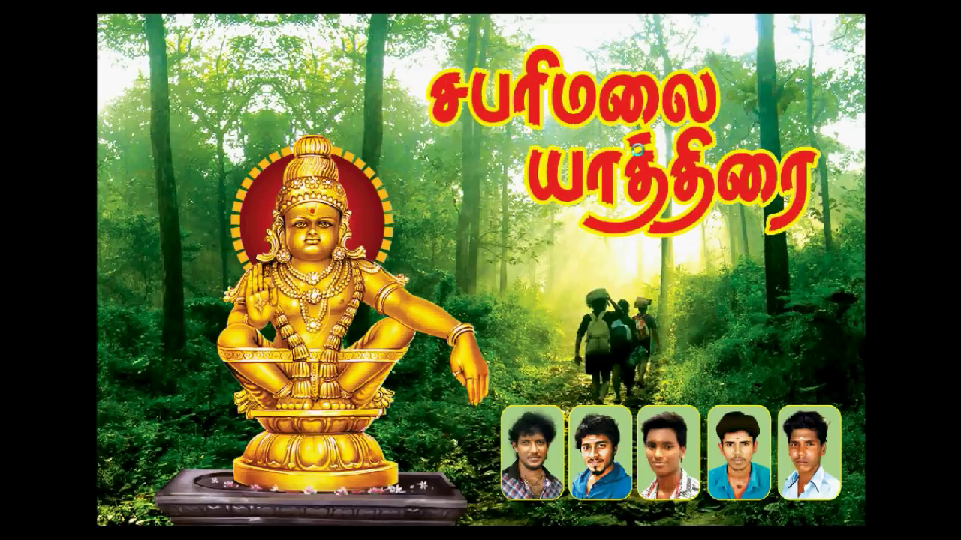
left_click(777, 232)
left_click(753, 227)
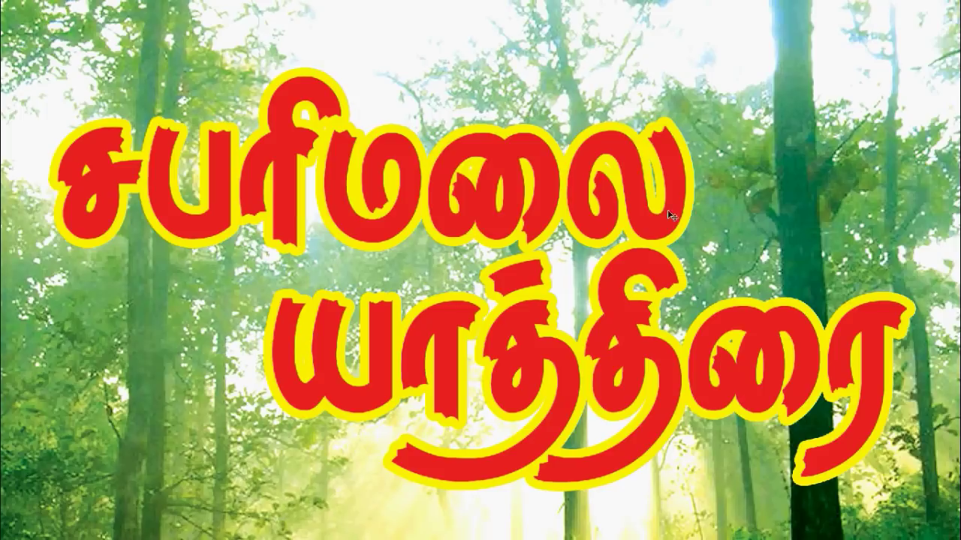
Step: Stack offset duplicates of the title for a 3D shadow and show the Layers palette
key("ctrl+alt+Down")
key("ctrl+alt+Down")
key("ctrl+alt+Down")
key("ctrl+alt+Down")
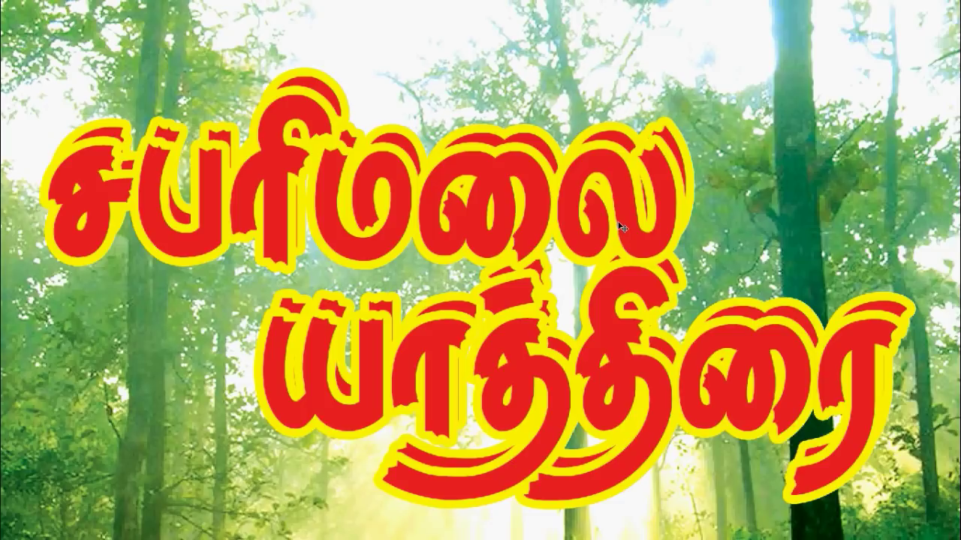
key("ctrl+alt+Down")
key("ctrl+alt+Down")
key("ctrl+alt+Down")
key("ctrl+alt+Down")
key("F7")
left_click_drag(910, 150, 912, 192)
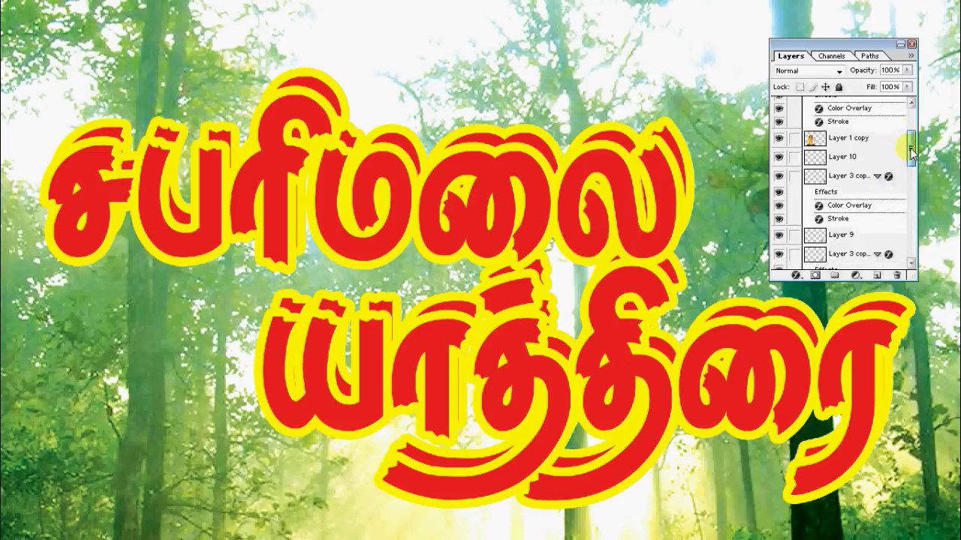
Step: Move the top NT-UGX title text layer beneath the other title copy
right_click(620, 366)
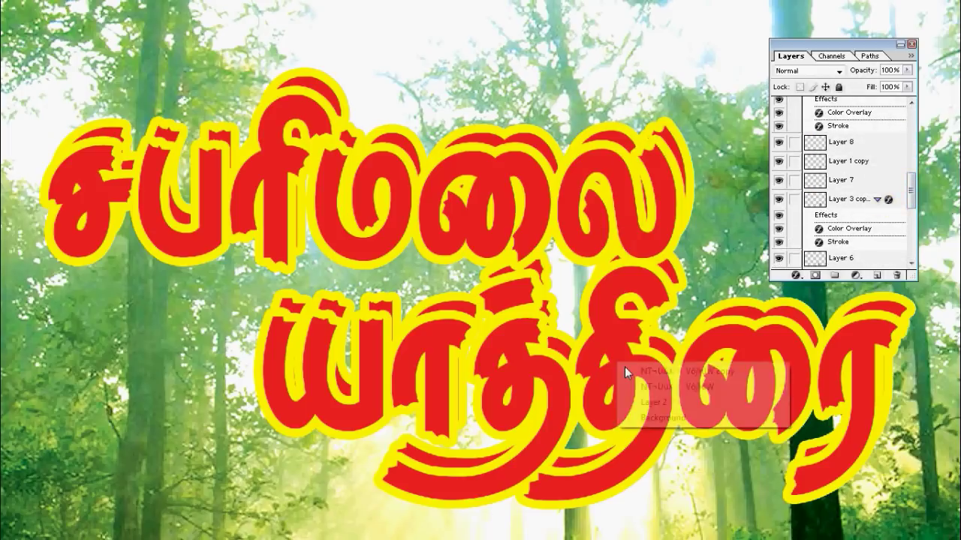
left_click(646, 370)
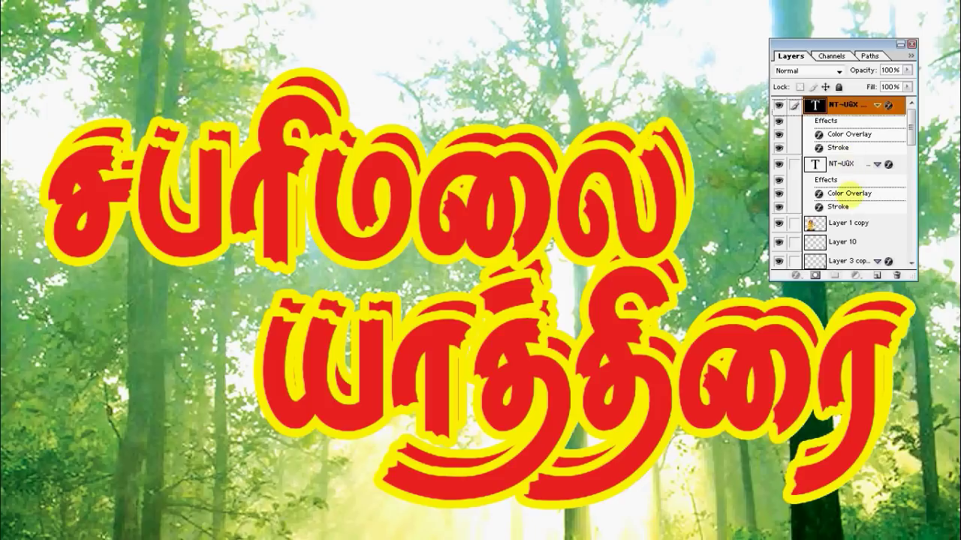
left_click_drag(851, 111, 850, 216)
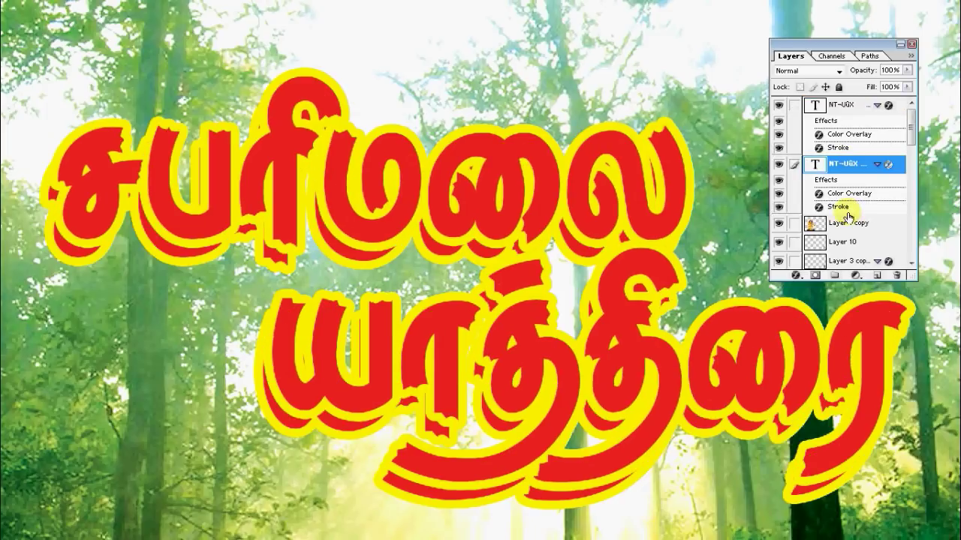
double_click(818, 167)
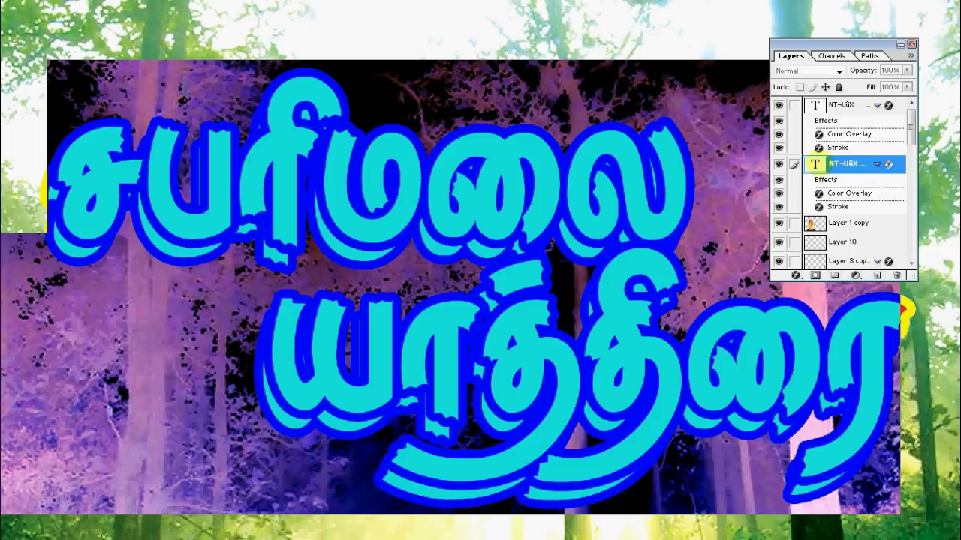
left_click(855, 163)
left_click(795, 277)
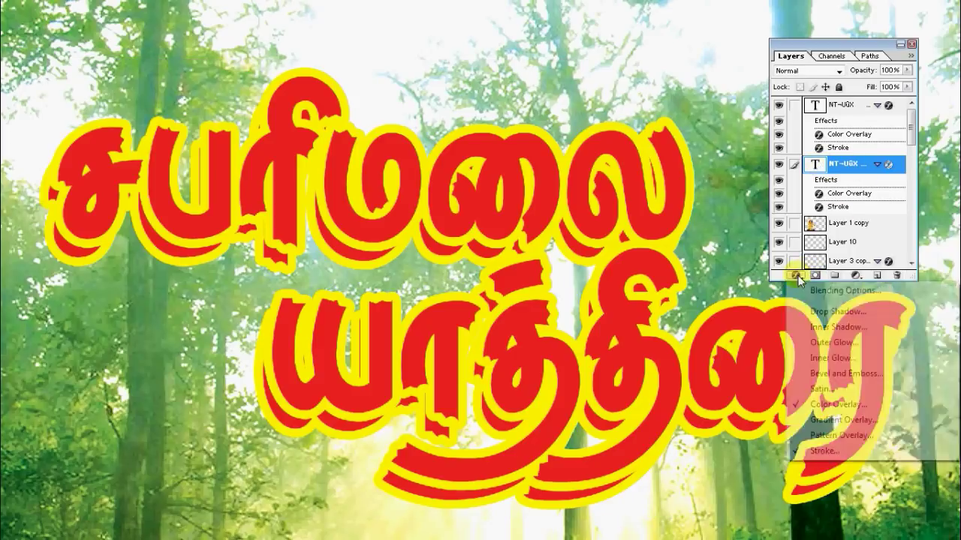
Step: Give the back title copy a white Color Overlay and a white Stroke
left_click(829, 406)
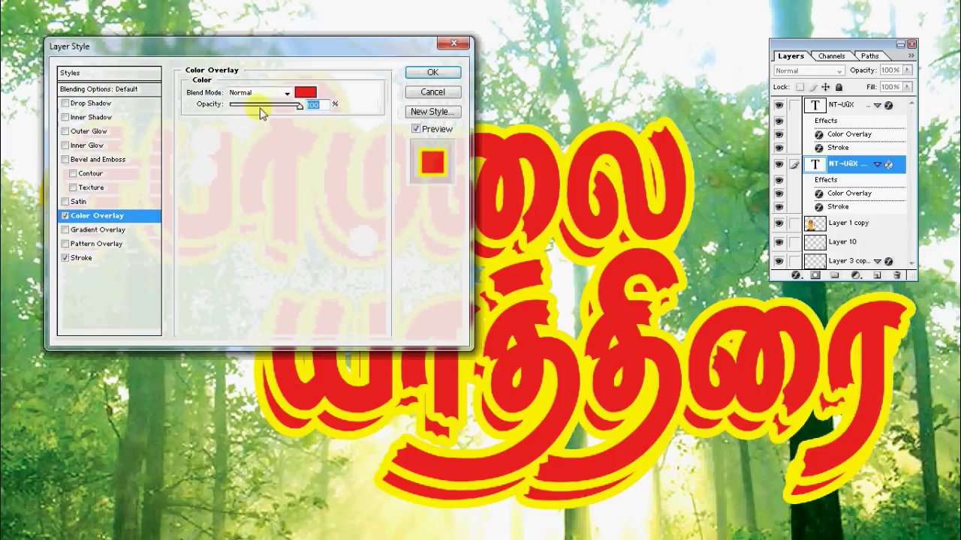
left_click(311, 92)
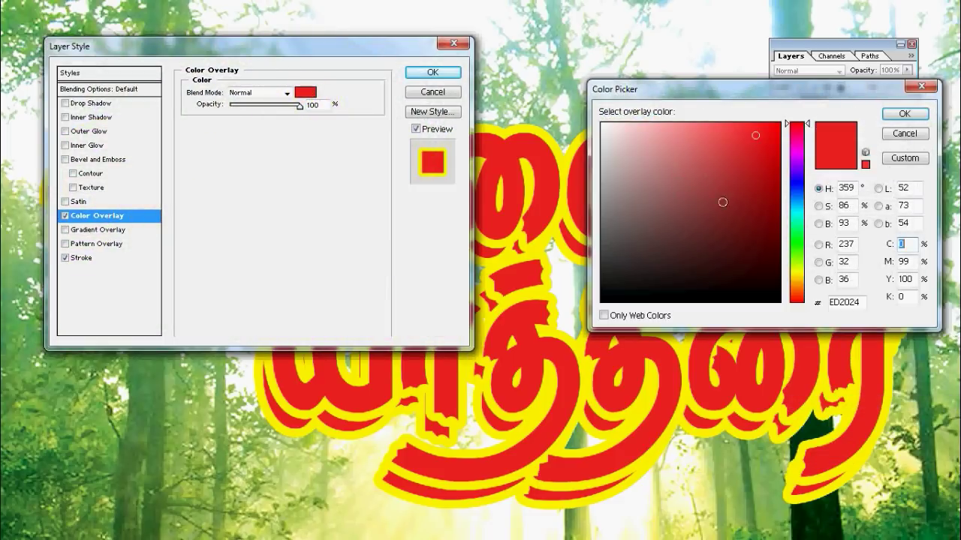
left_click(254, 12)
key("Return")
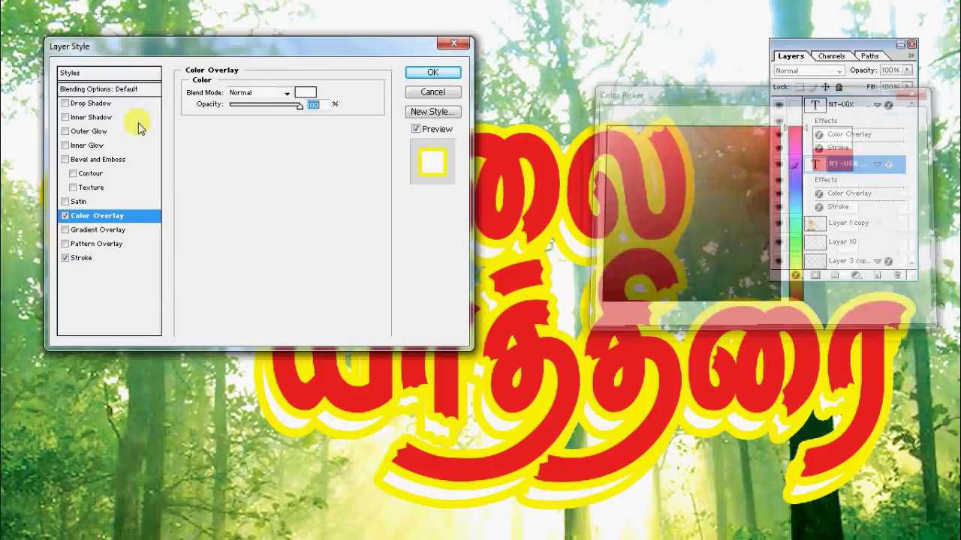
left_click(95, 260)
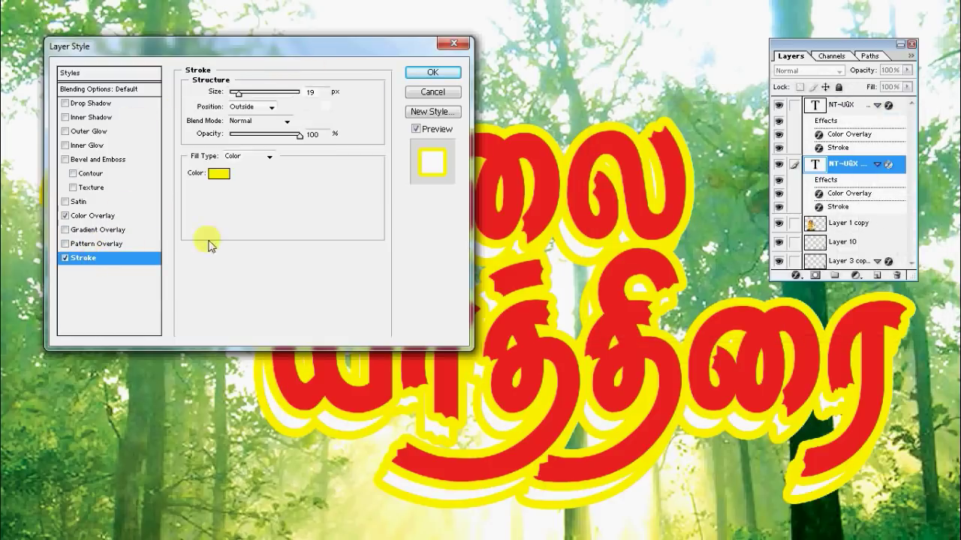
left_click(219, 175)
left_click(601, 122)
key("Return")
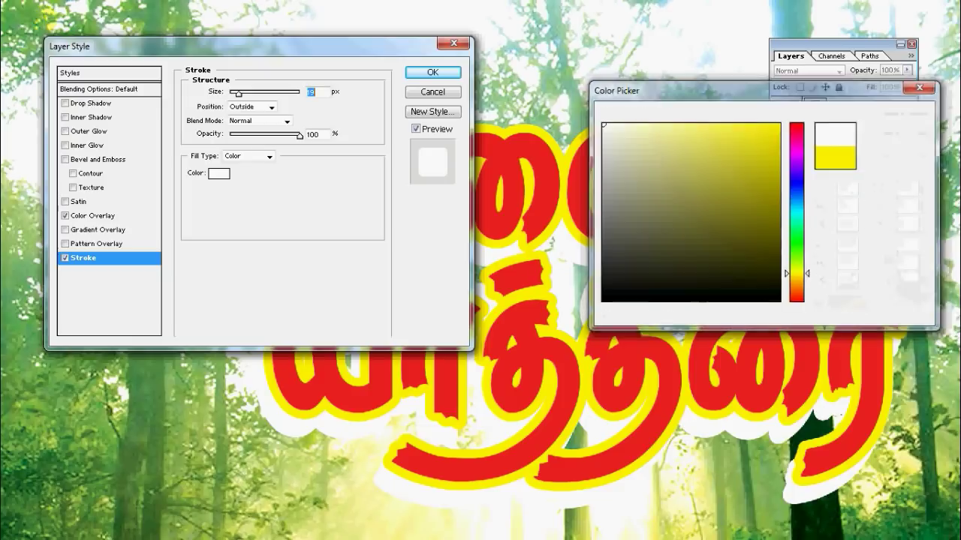
left_click(427, 72)
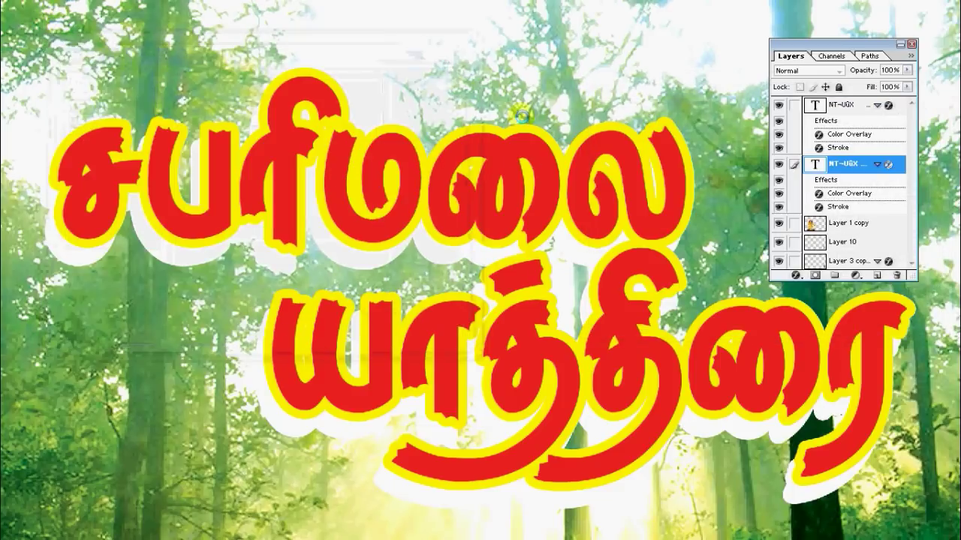
Step: Fit the banner on screen and start a new empty layer
right_click(550, 155)
left_click(576, 158)
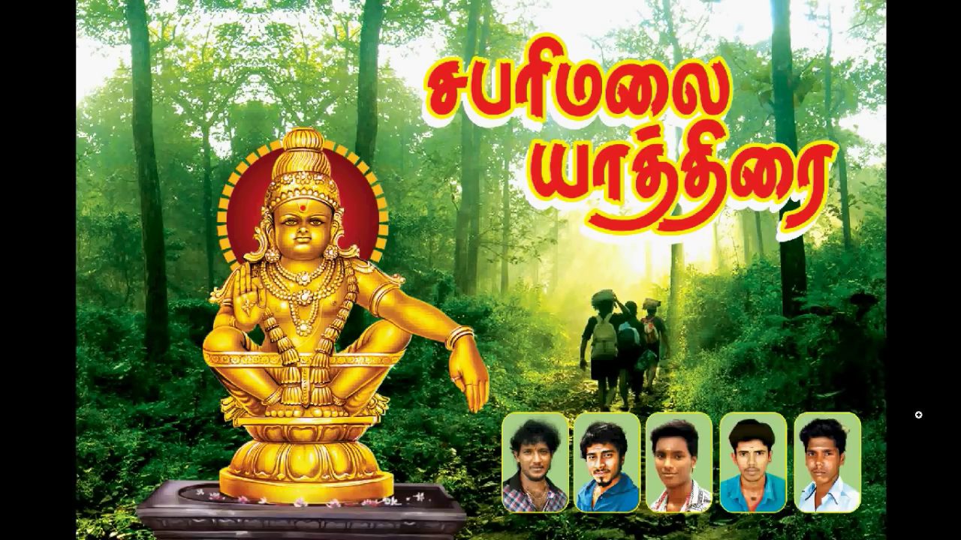
scroll(476, 328, "up", 2)
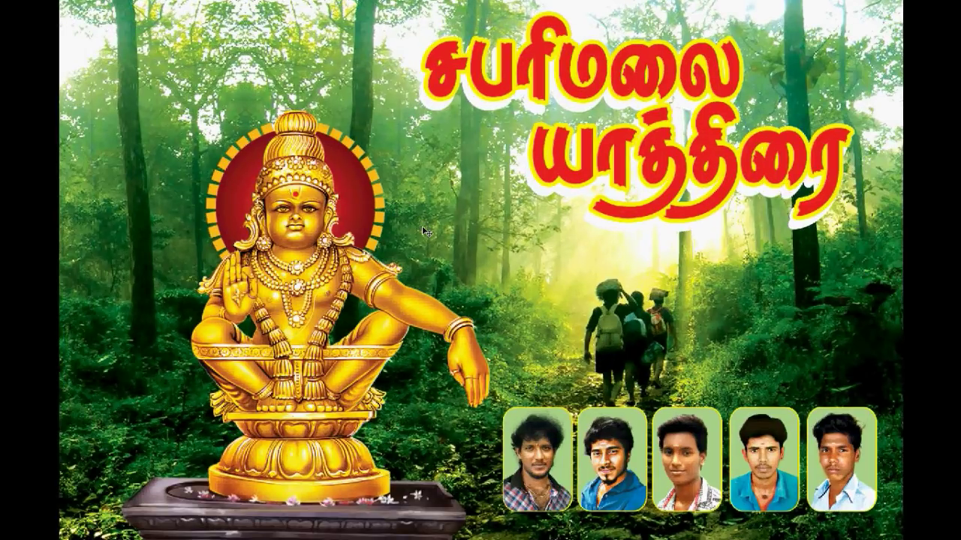
key("ctrl+shift+n")
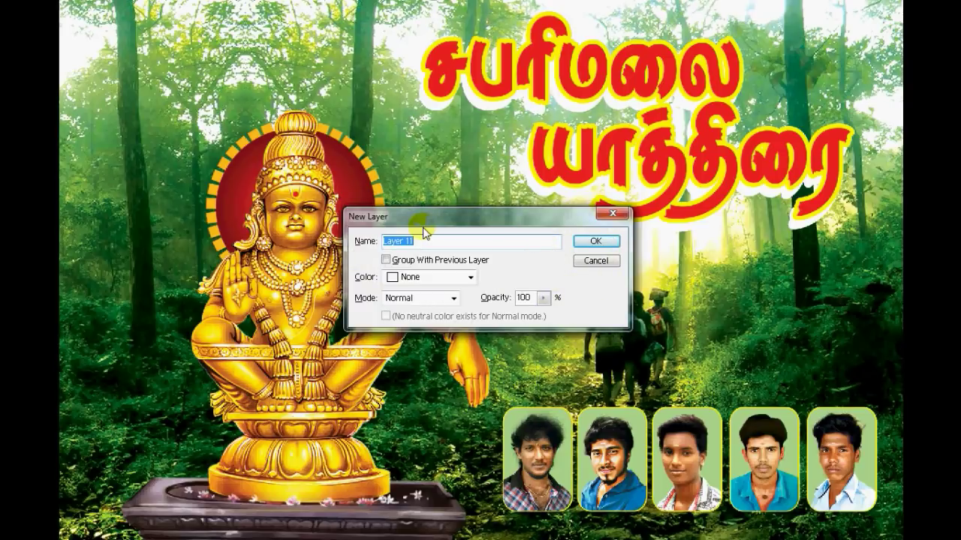
Step: Create Layer 11 and enlarge the soft brush to cover the idol
key("Return")
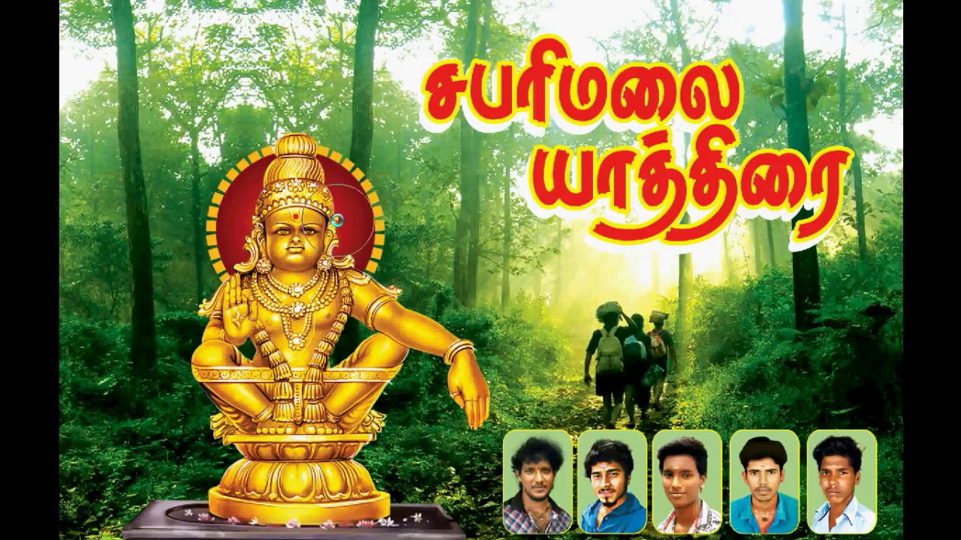
left_click_drag(353, 259, 390, 347)
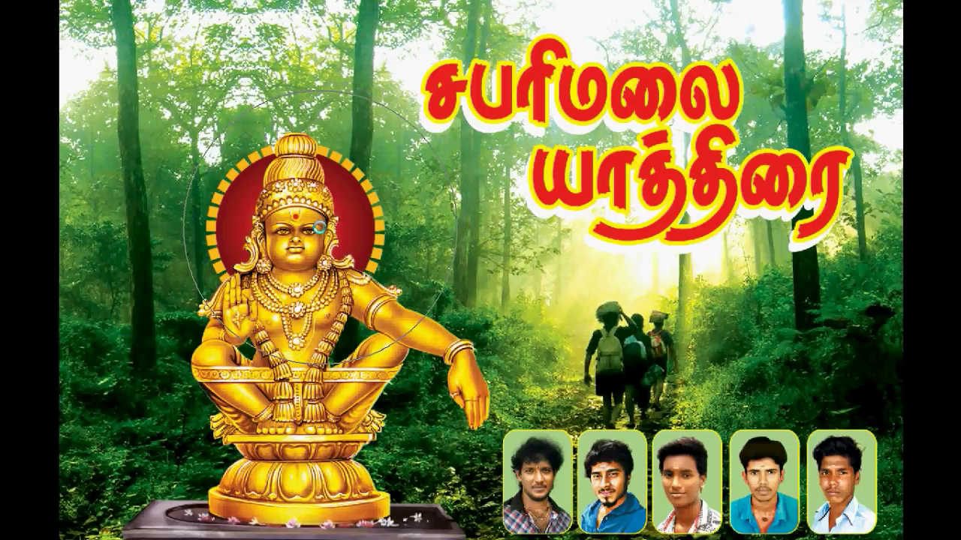
key("bracketright")
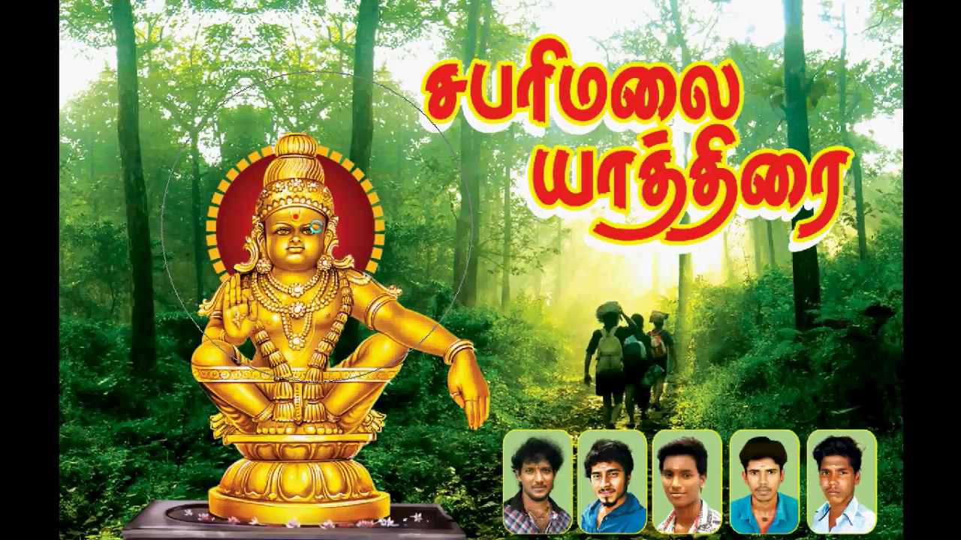
key("Tab")
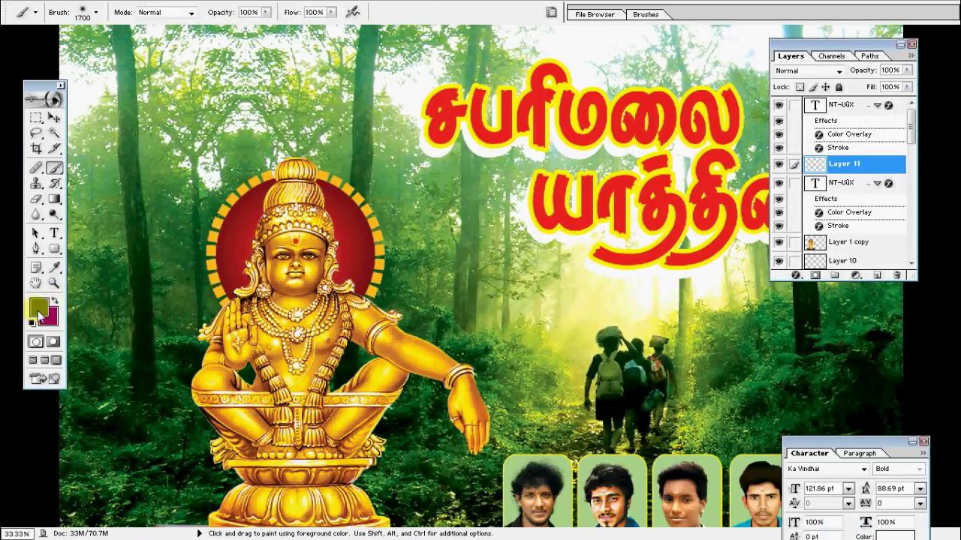
Step: Paint a soft white glow over the idol's head and shift it up and right
left_click(39, 310)
left_click(310, 28)
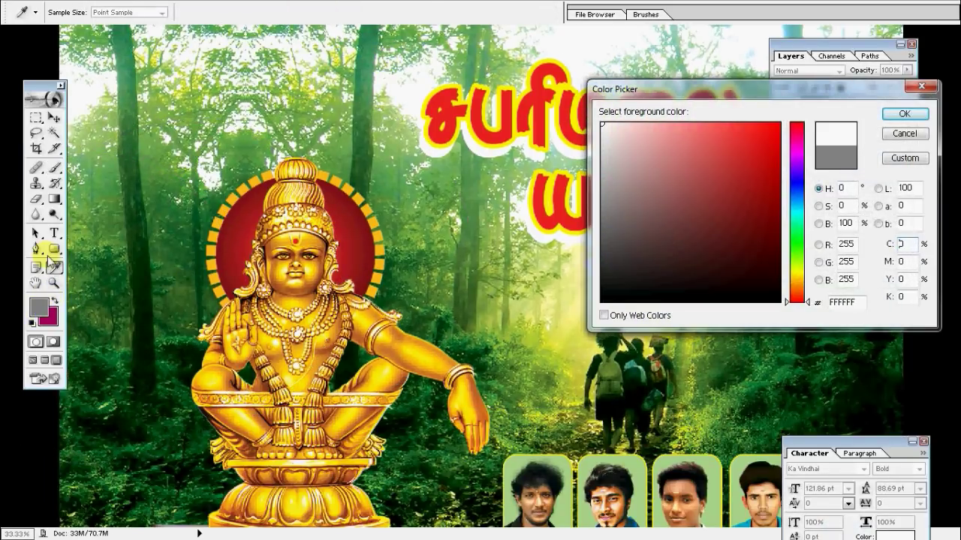
key("Return")
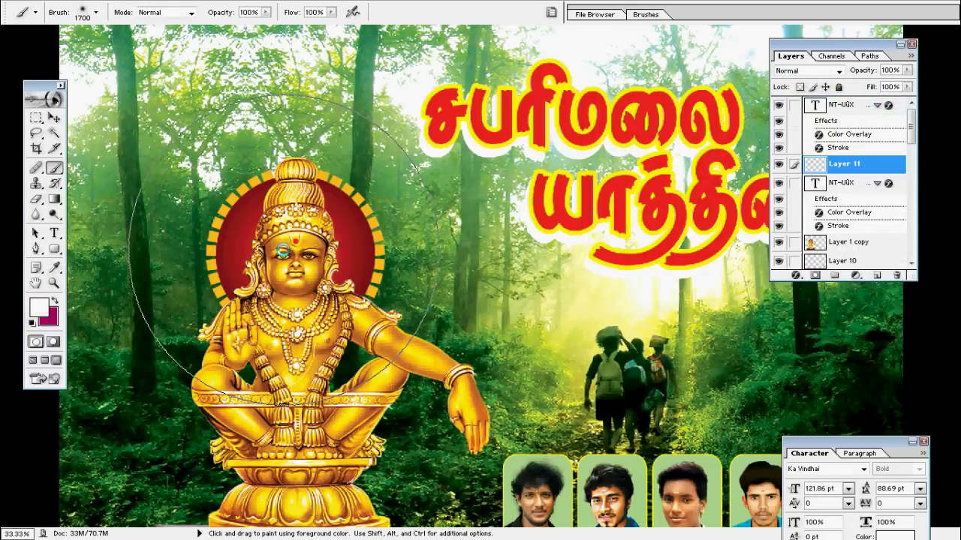
left_click(295, 251)
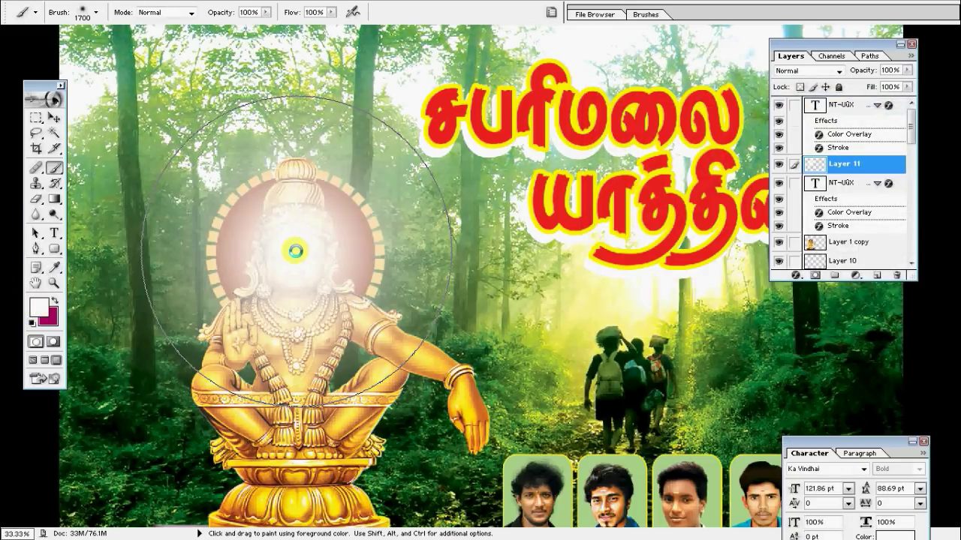
key("v")
left_click_drag(296, 250, 450, 226)
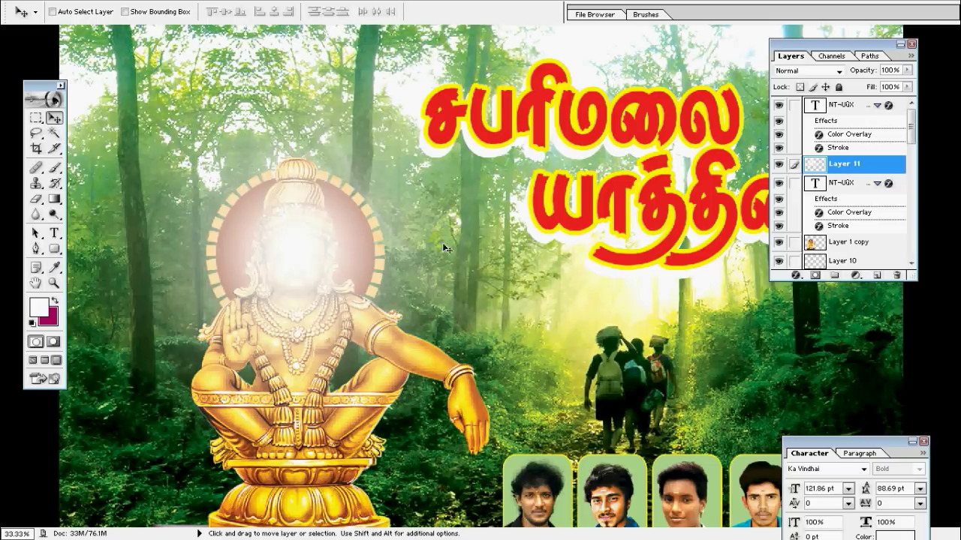
Step: Send the glow layer down the stack, move it into the forest, keeping only its copy
key("ctrl+z")
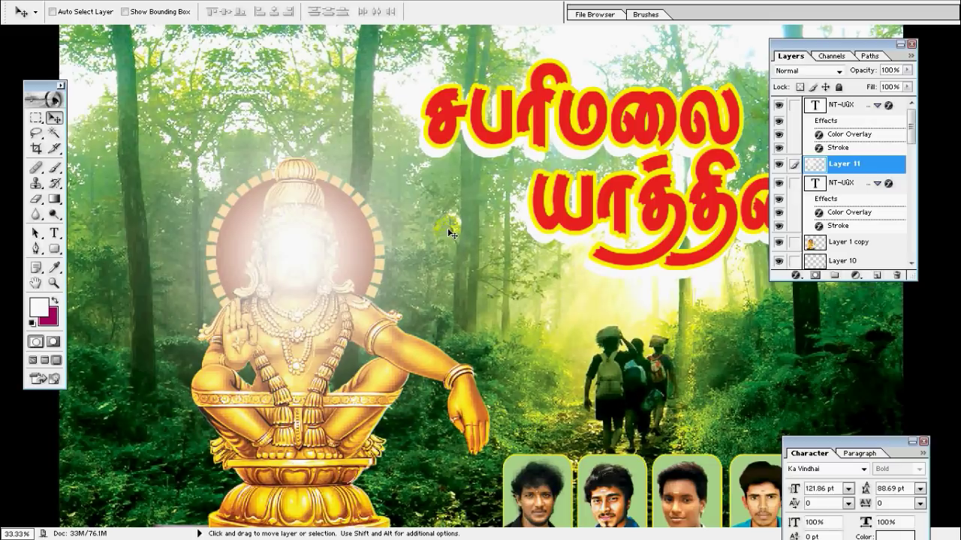
key("ctrl+bracketleft")
key("ctrl+bracketleft")
key("ctrl+bracketleft")
key("ctrl+bracketleft")
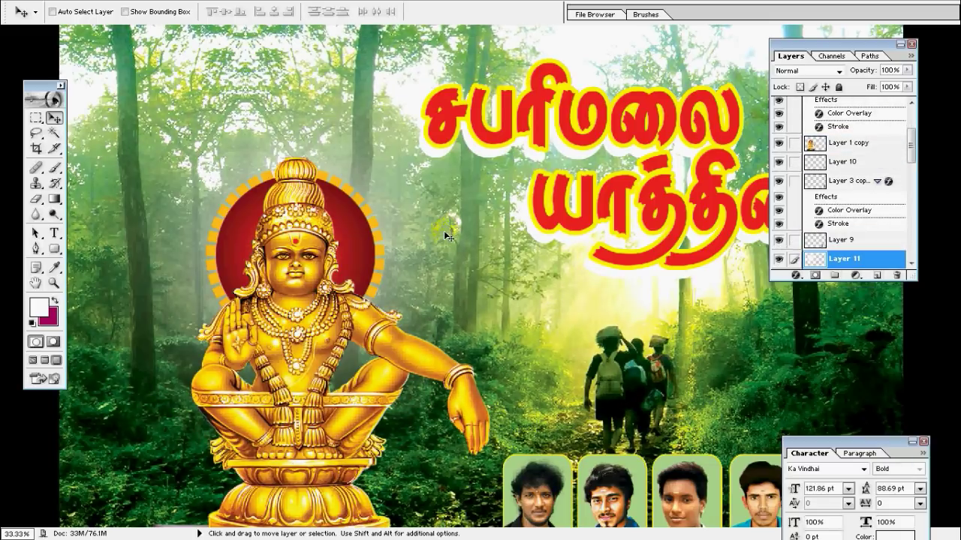
key("ctrl+bracketleft")
key("ctrl+bracketleft")
key("ctrl+bracketleft")
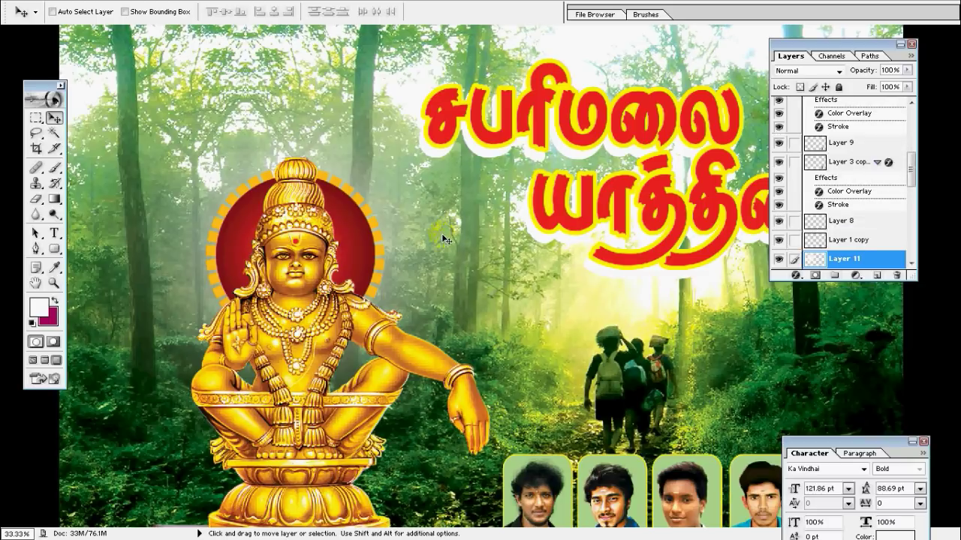
mouse_move(315, 317)
left_mouse_down()
mouse_move(477, 168)
mouse_move(473, 179)
left_mouse_up()
key("ctrl+j")
scroll(755, 223, "down", 1)
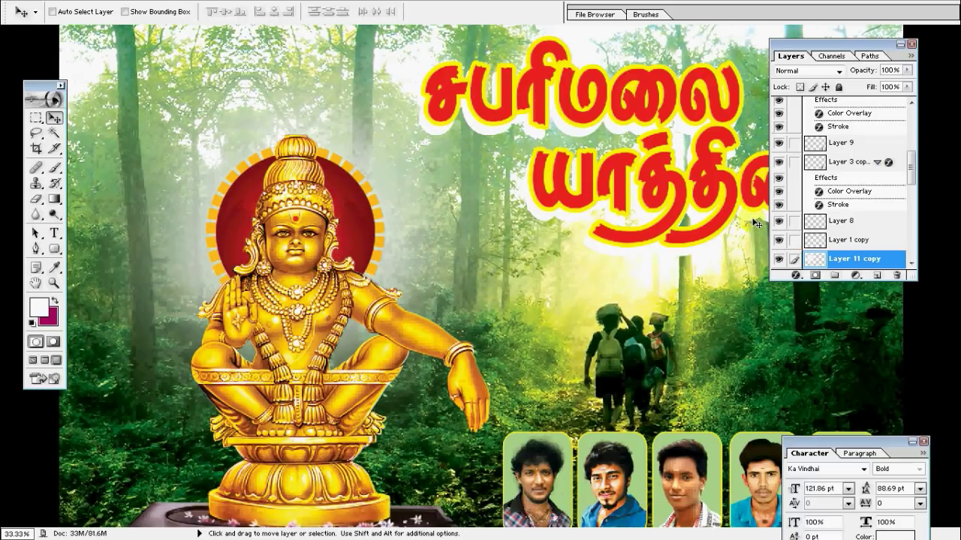
scroll(788, 226, "down", 2)
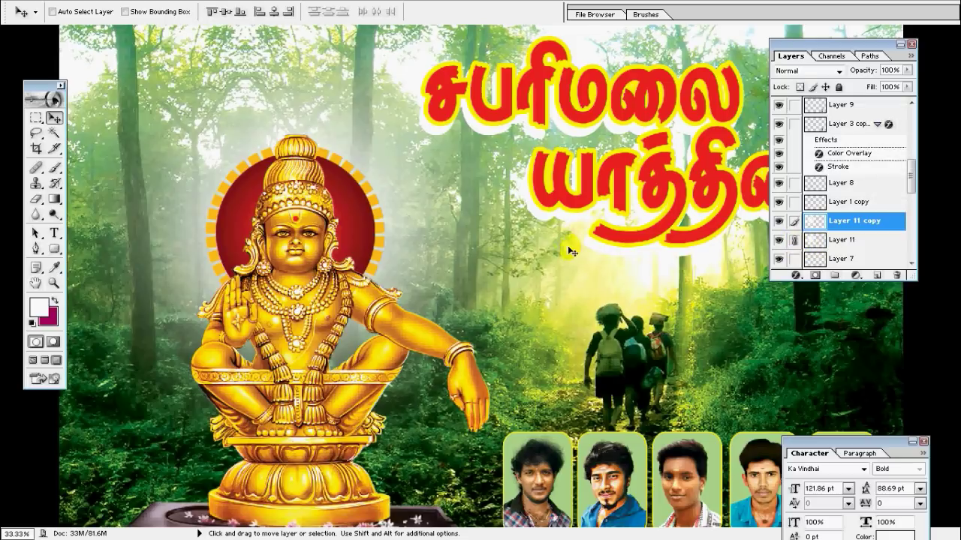
key("ctrl+e")
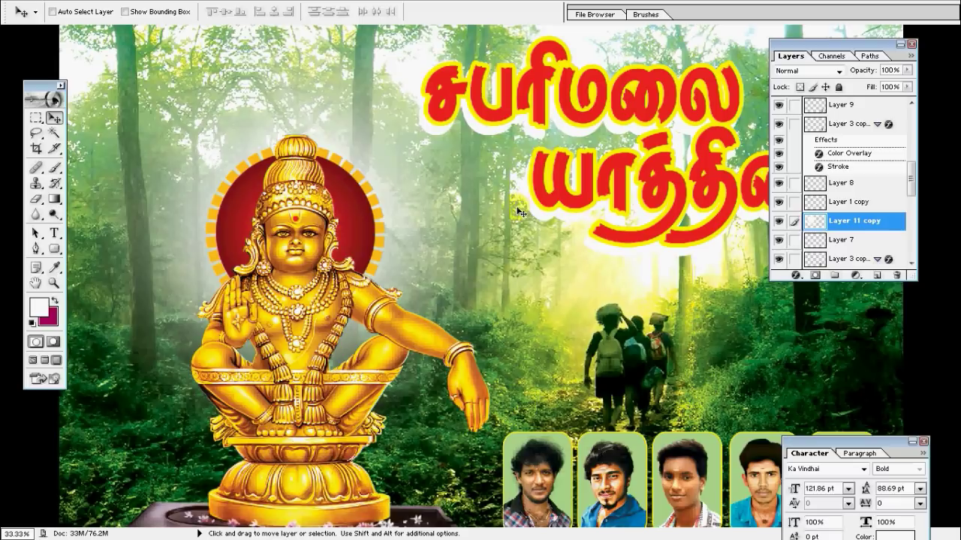
Step: Scale the copied glow to 77.5% around its centre behind the statue
key("ctrl+t")
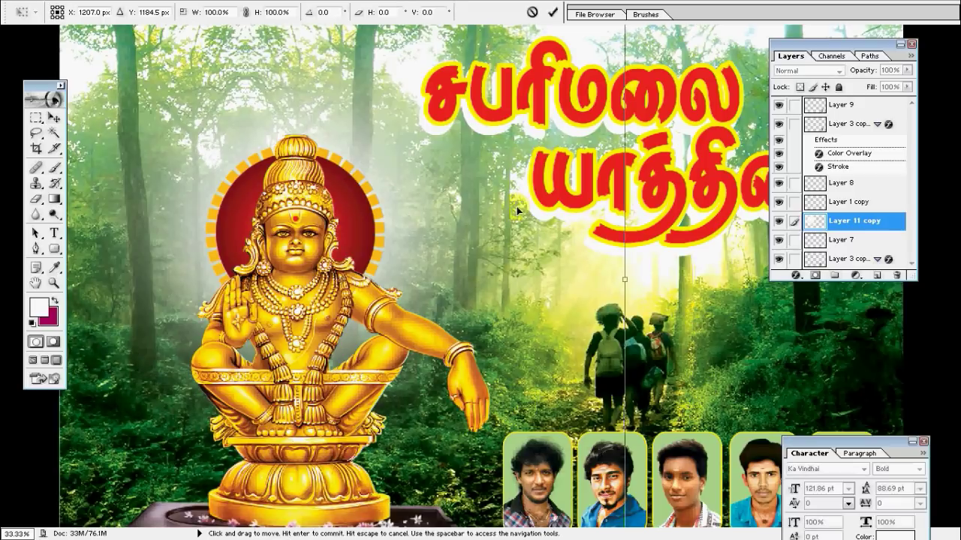
scroll(587, 385, "up", 1)
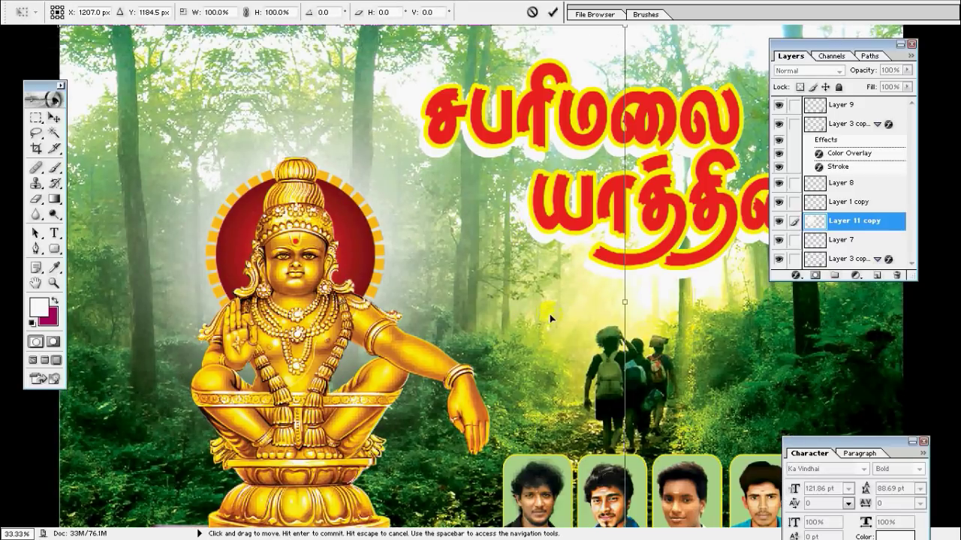
key("ctrl+minus")
key("ctrl+minus")
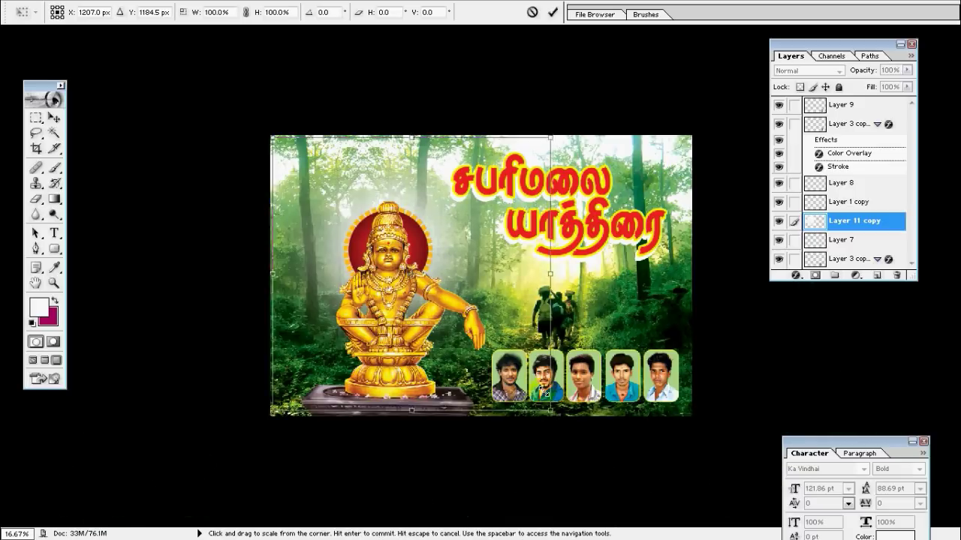
left_click_drag(545, 394, 518, 366)
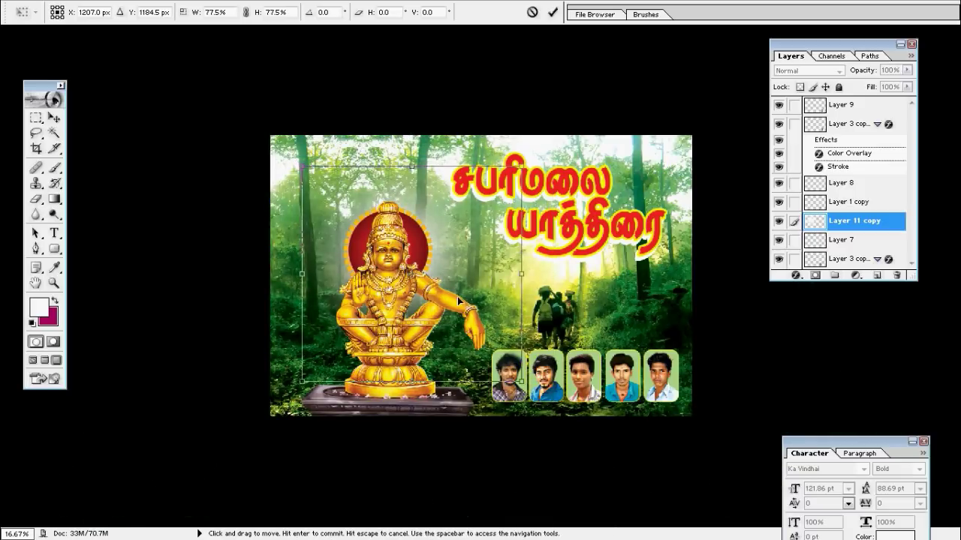
key("Return")
key("z")
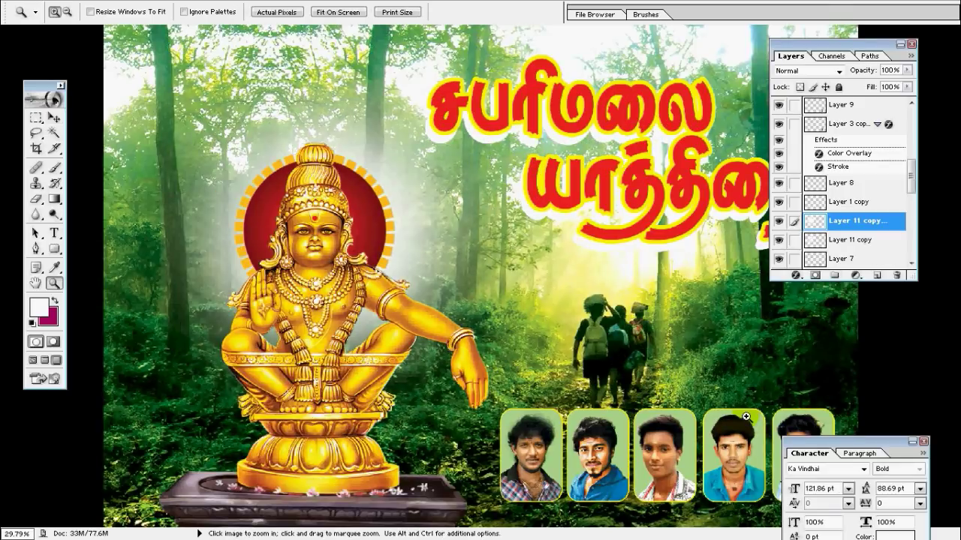
key("alt")
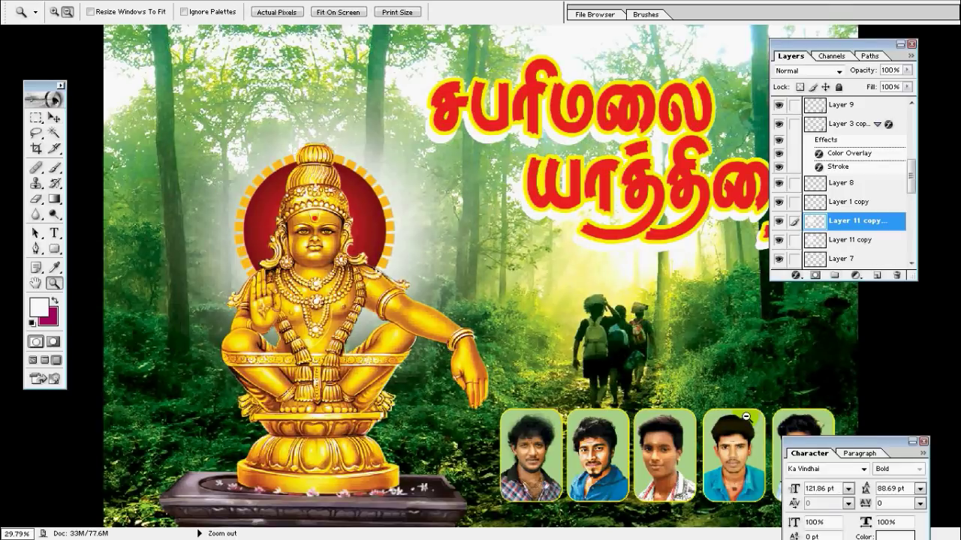
key("alt+l")
Step: Give the glow layer a yellow Color Overlay layer style
key("y")
key("v")
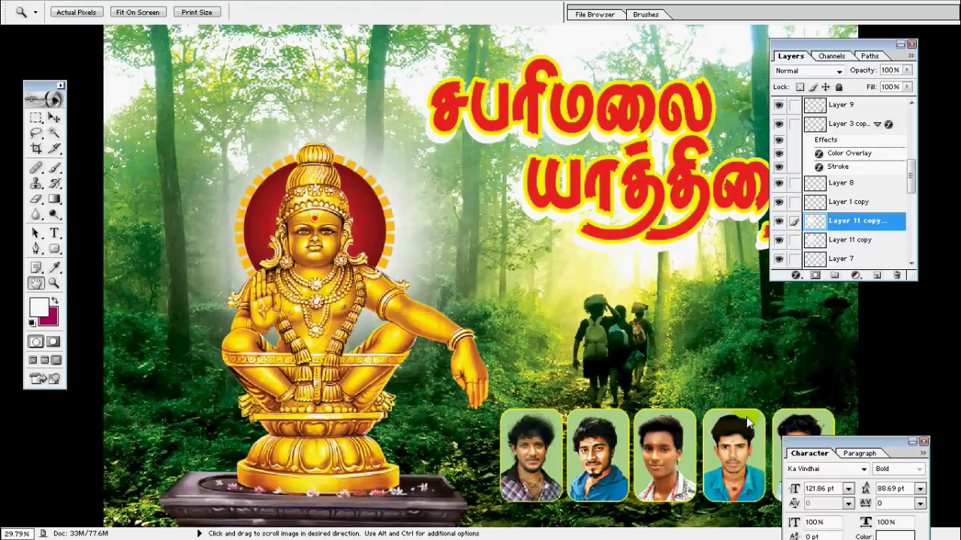
mouse_move(316, 36)
left_mouse_down()
mouse_move(824, 237)
mouse_move(824, 276)
left_mouse_up()
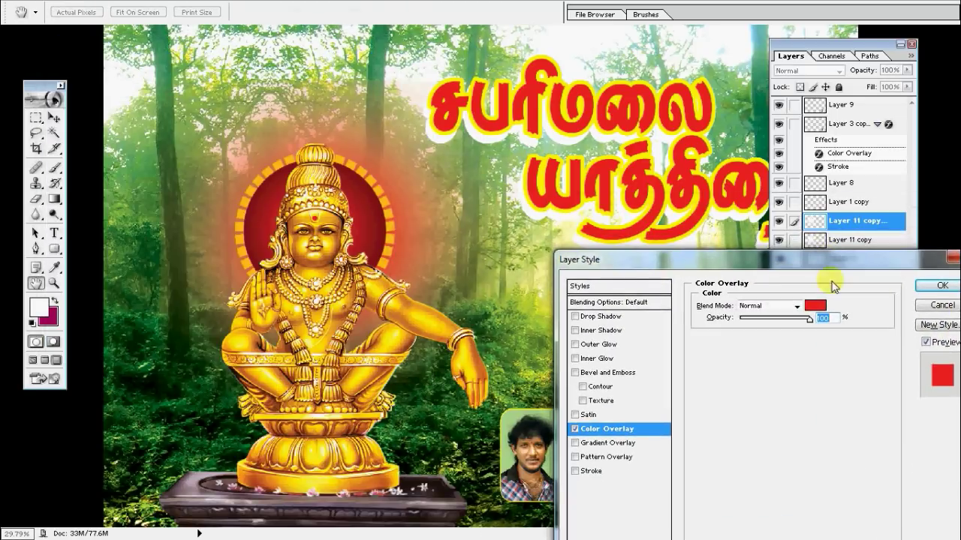
left_click(816, 306)
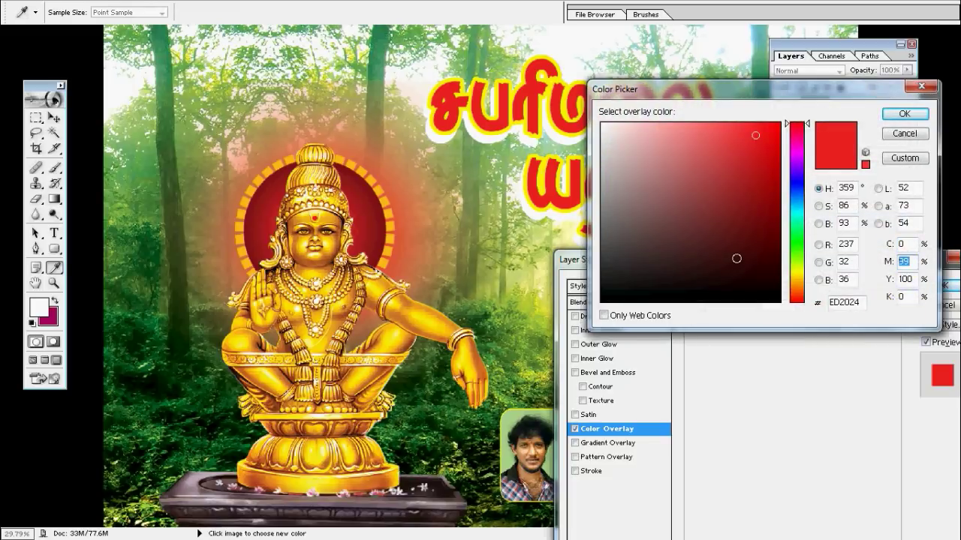
left_click(797, 274)
left_click(905, 113)
left_click(935, 281)
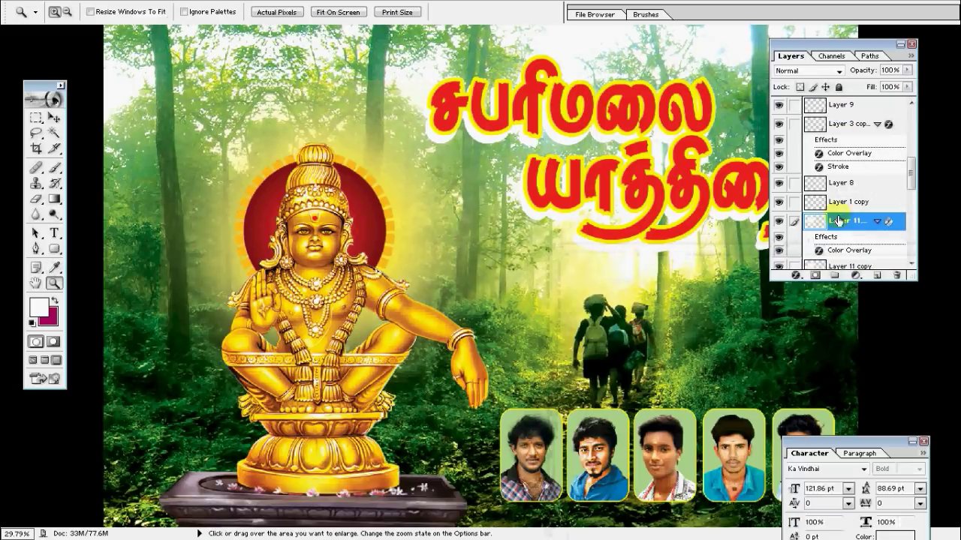
Step: Move Layer 11 below its copy and enlarge it to 128.3%
left_click_drag(838, 221, 841, 229)
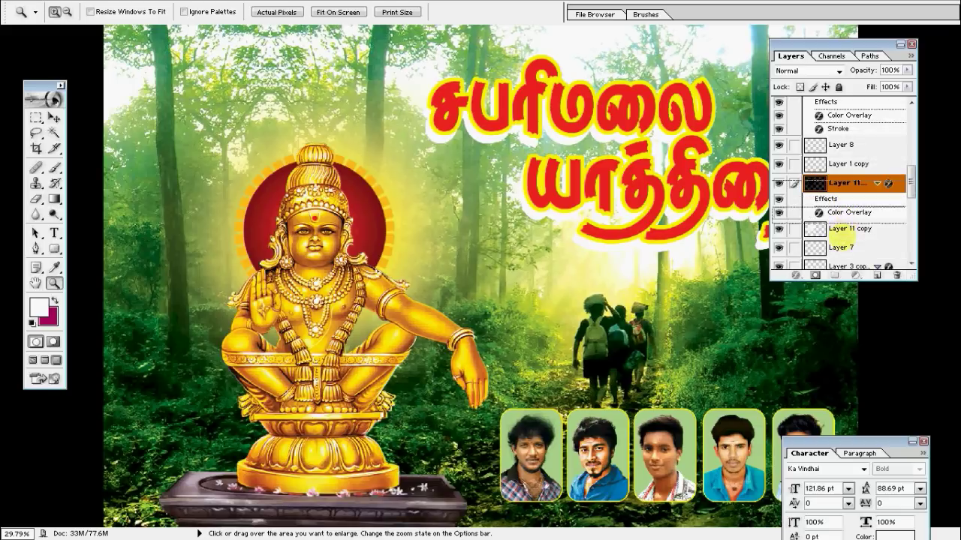
left_click_drag(840, 220, 840, 241)
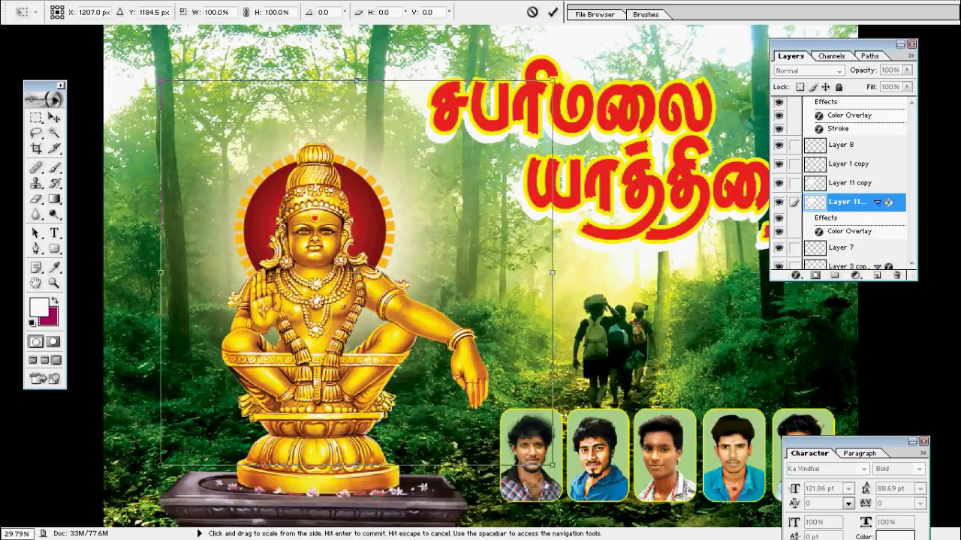
key("ctrl+t")
left_click_drag(608, 54, 626, 37)
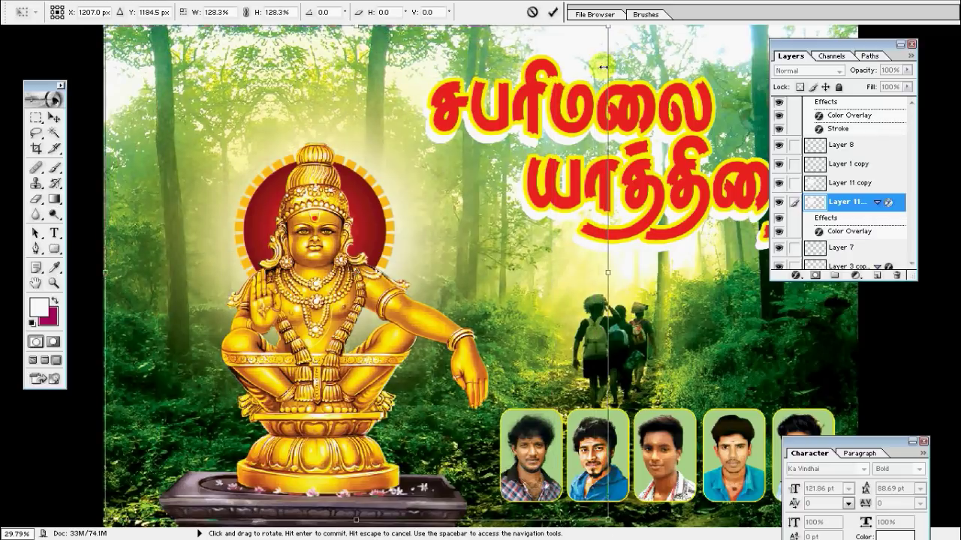
key("Return")
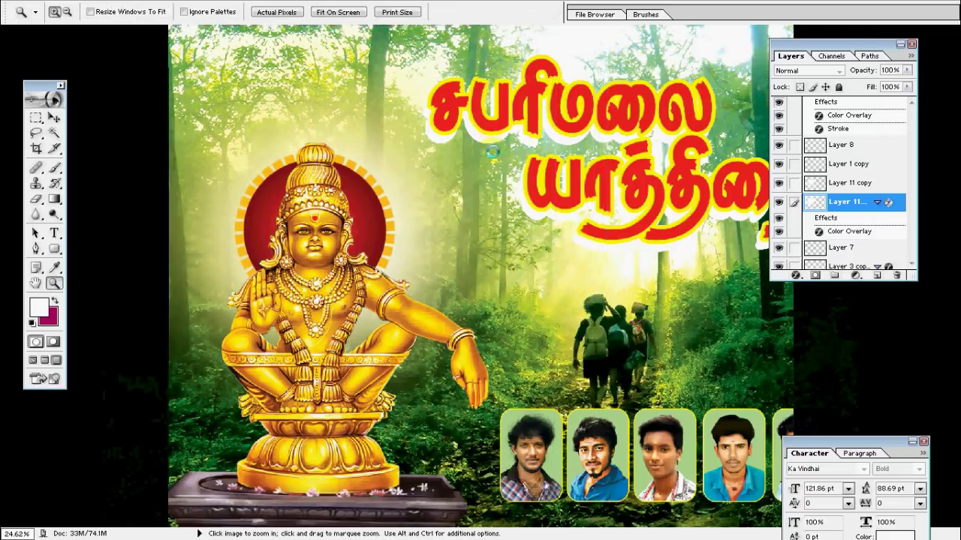
key("ctrl+0")
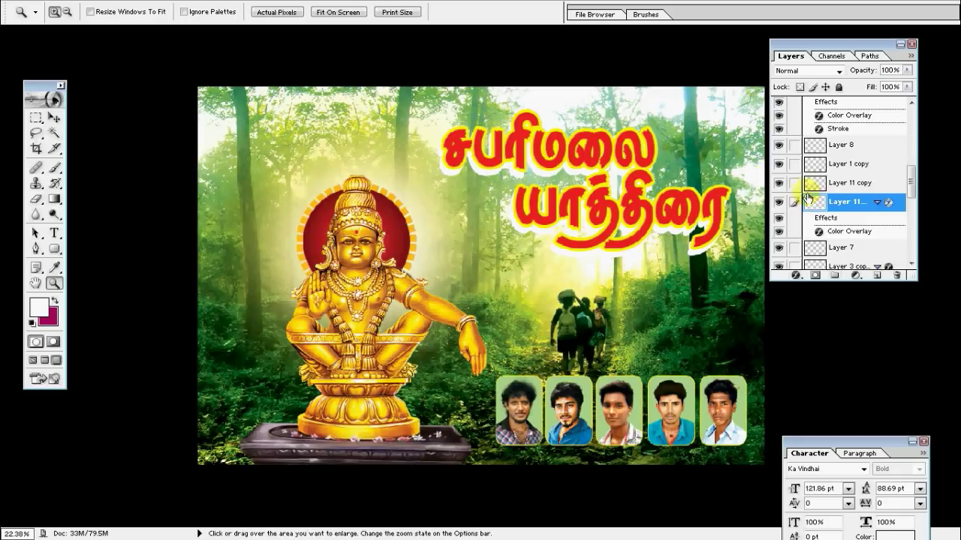
Step: Merge the two glow layers and nudge the halo slightly up-left behind the statue
left_click(794, 183)
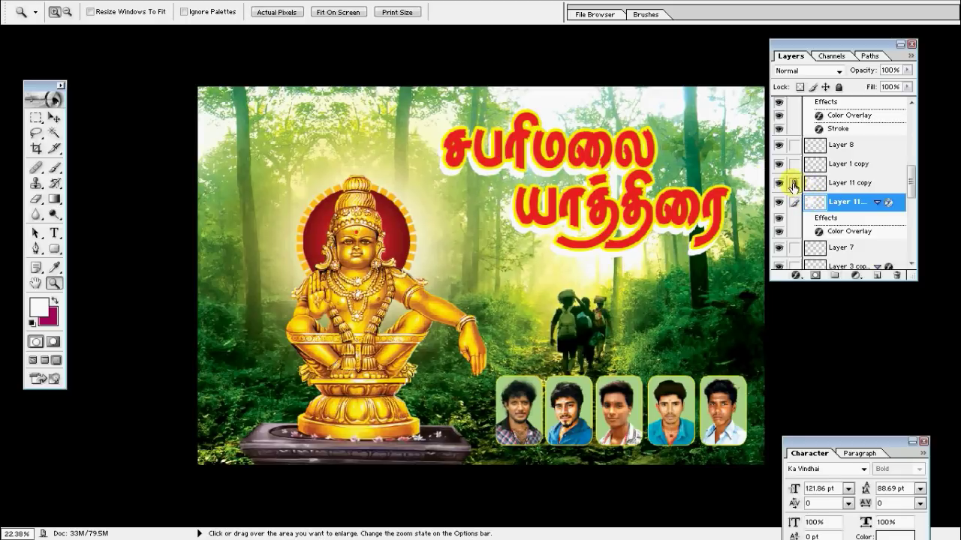
key("ctrl+e")
key("ctrl+t")
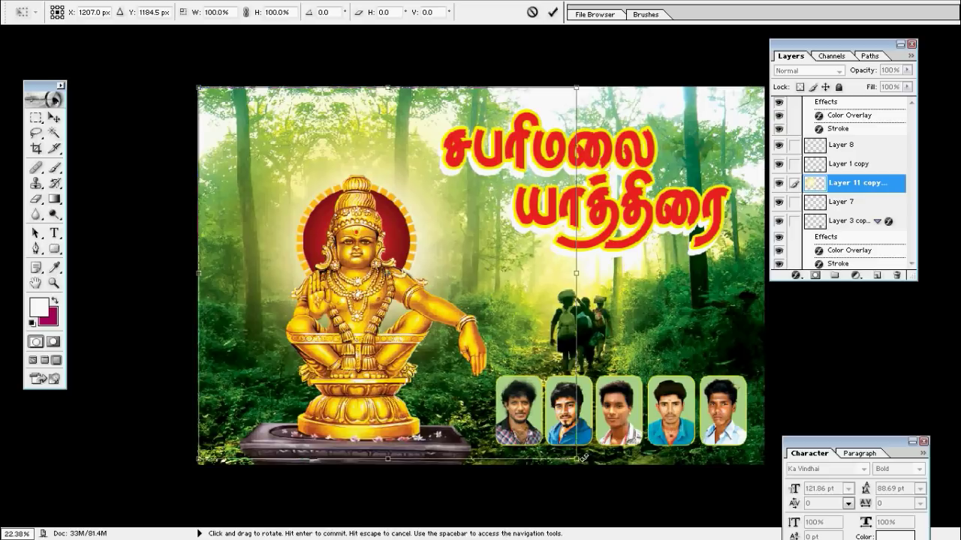
left_click_drag(504, 354, 499, 351)
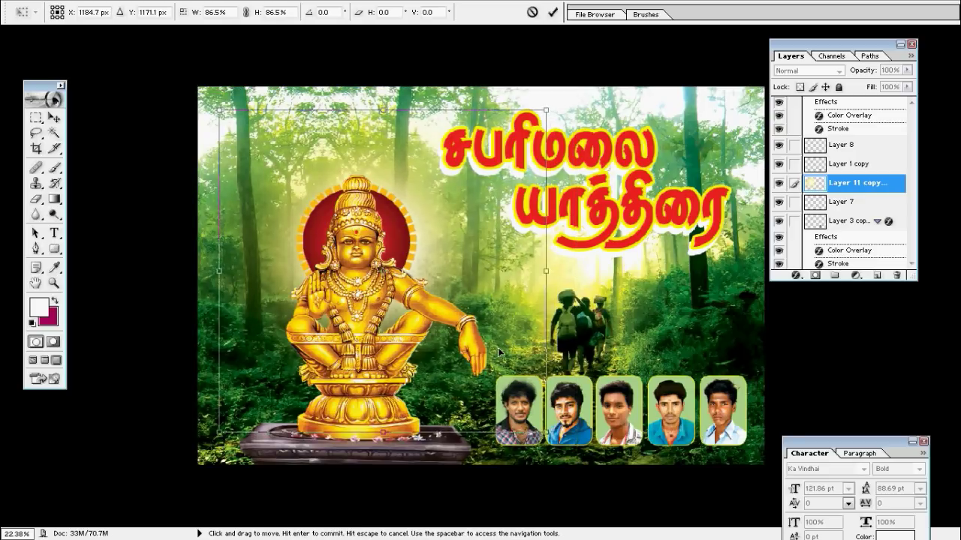
key("Return")
key("z")
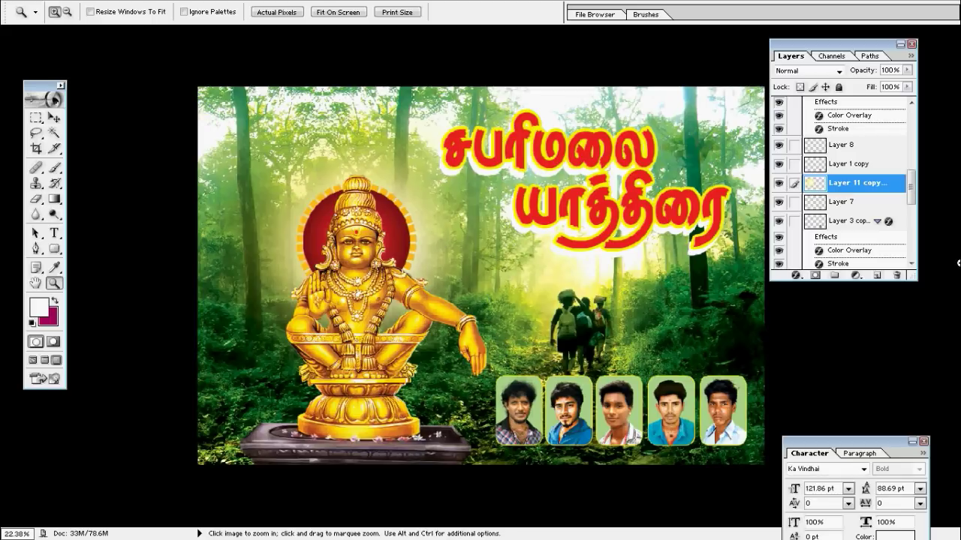
left_click(67, 11)
key("alt+i")
Step: Raise the merged glow's Brightness/Contrast contrast to about +36, then zoom out to the whole banner
key("a")
key("c")
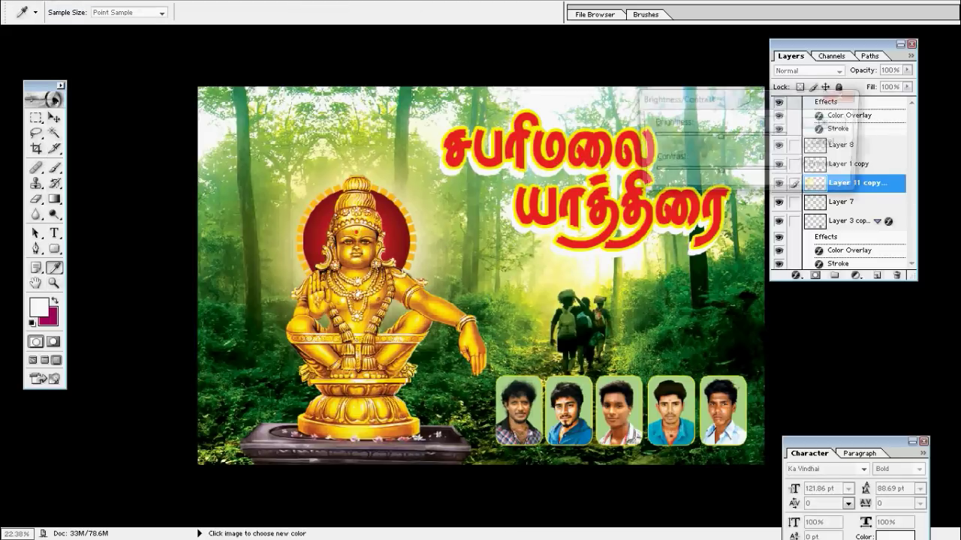
left_click_drag(718, 172, 741, 173)
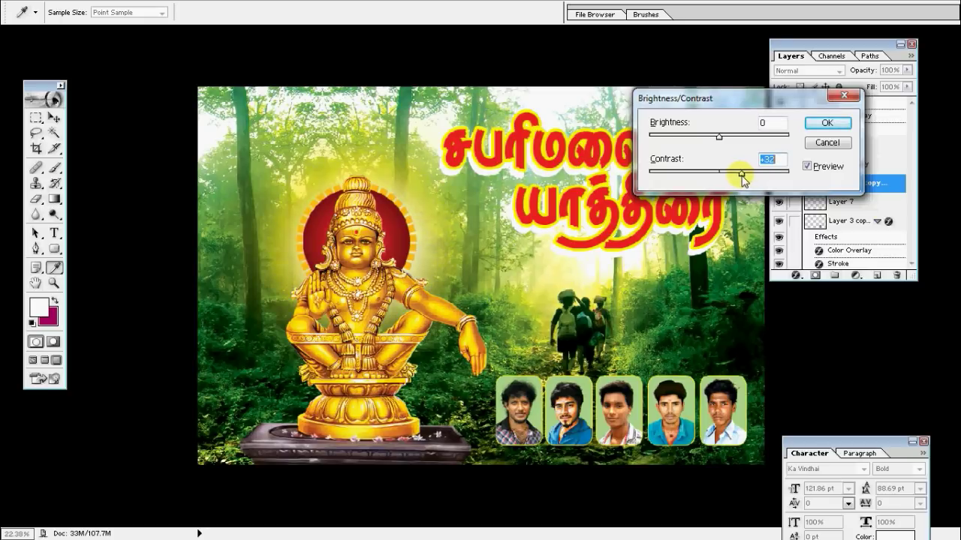
key("Return")
key("z")
left_click(547, 250, "alt")
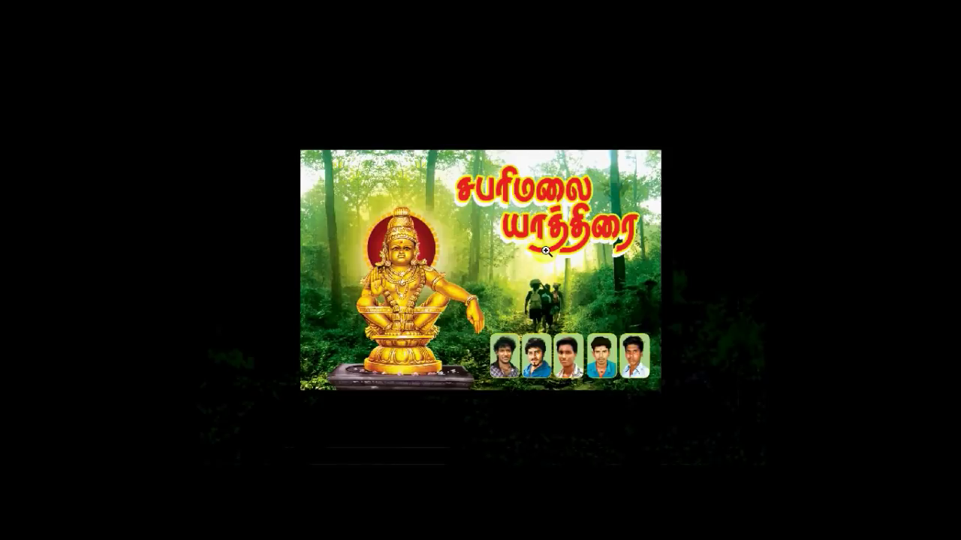